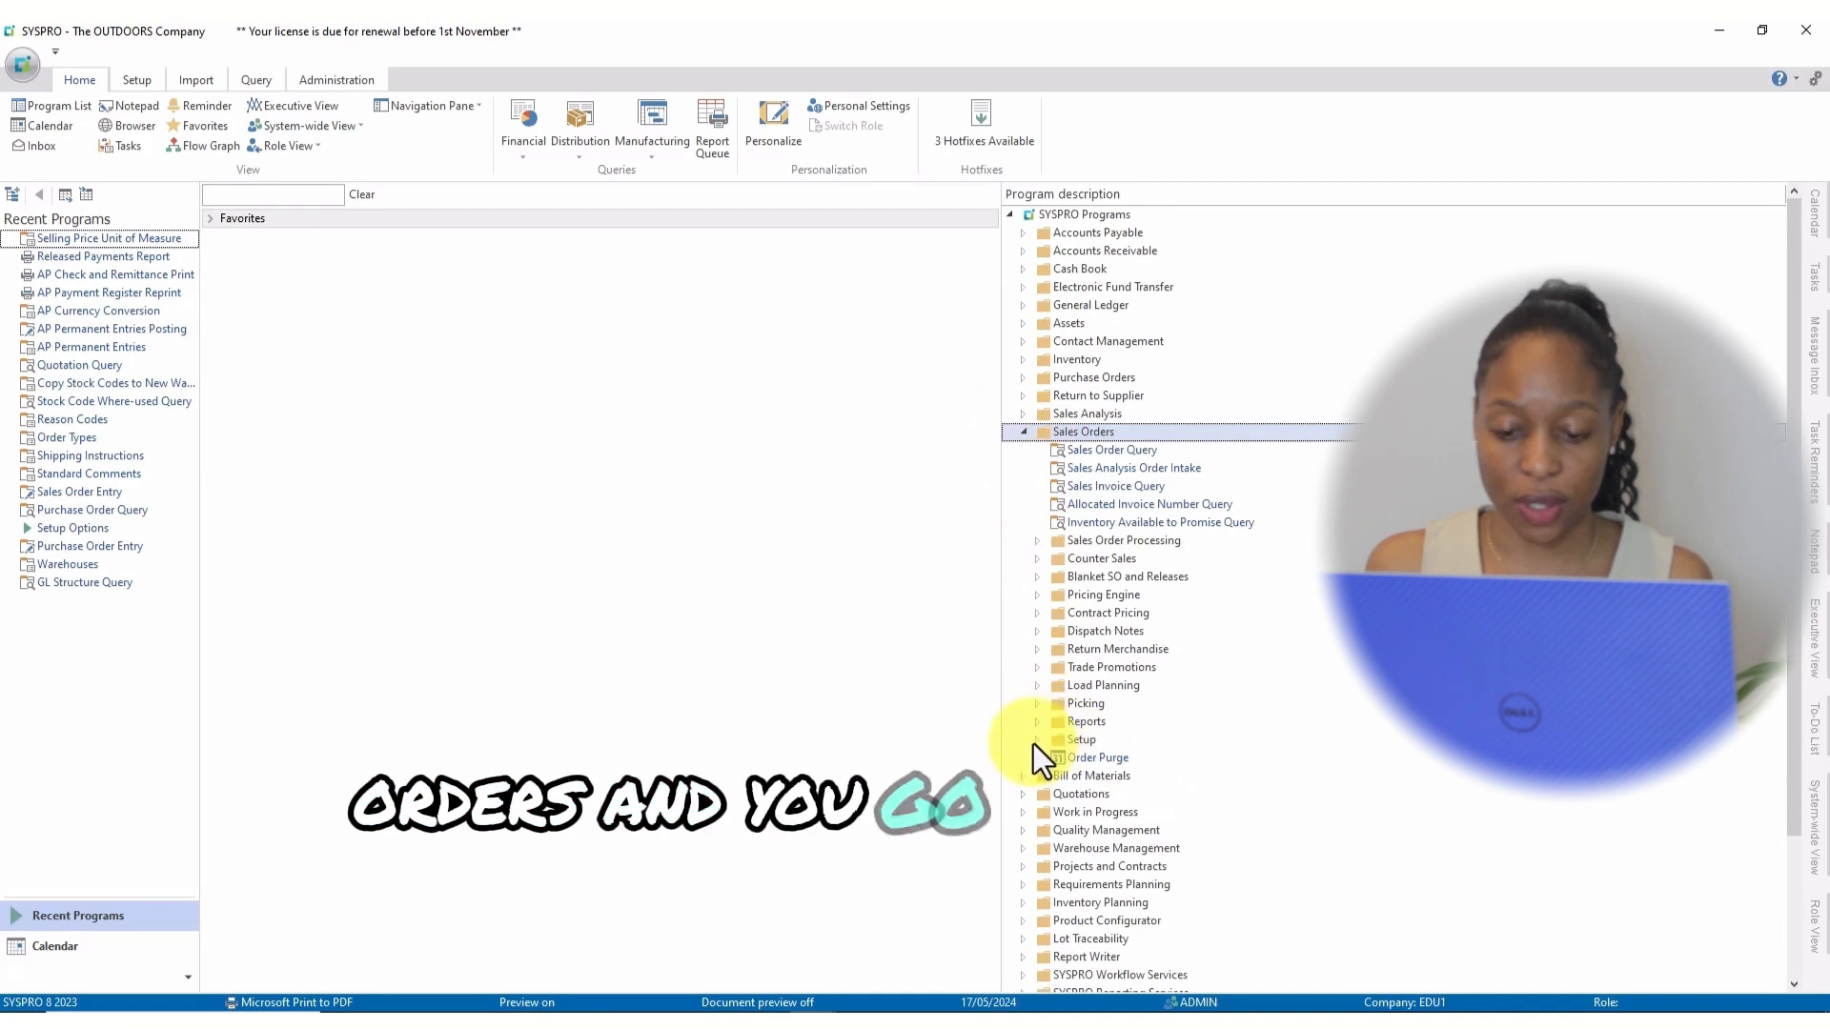
Launch Selling Price Unit of Measure Maintenance from Sales Orders setup, maximized.
left_click(1035, 742)
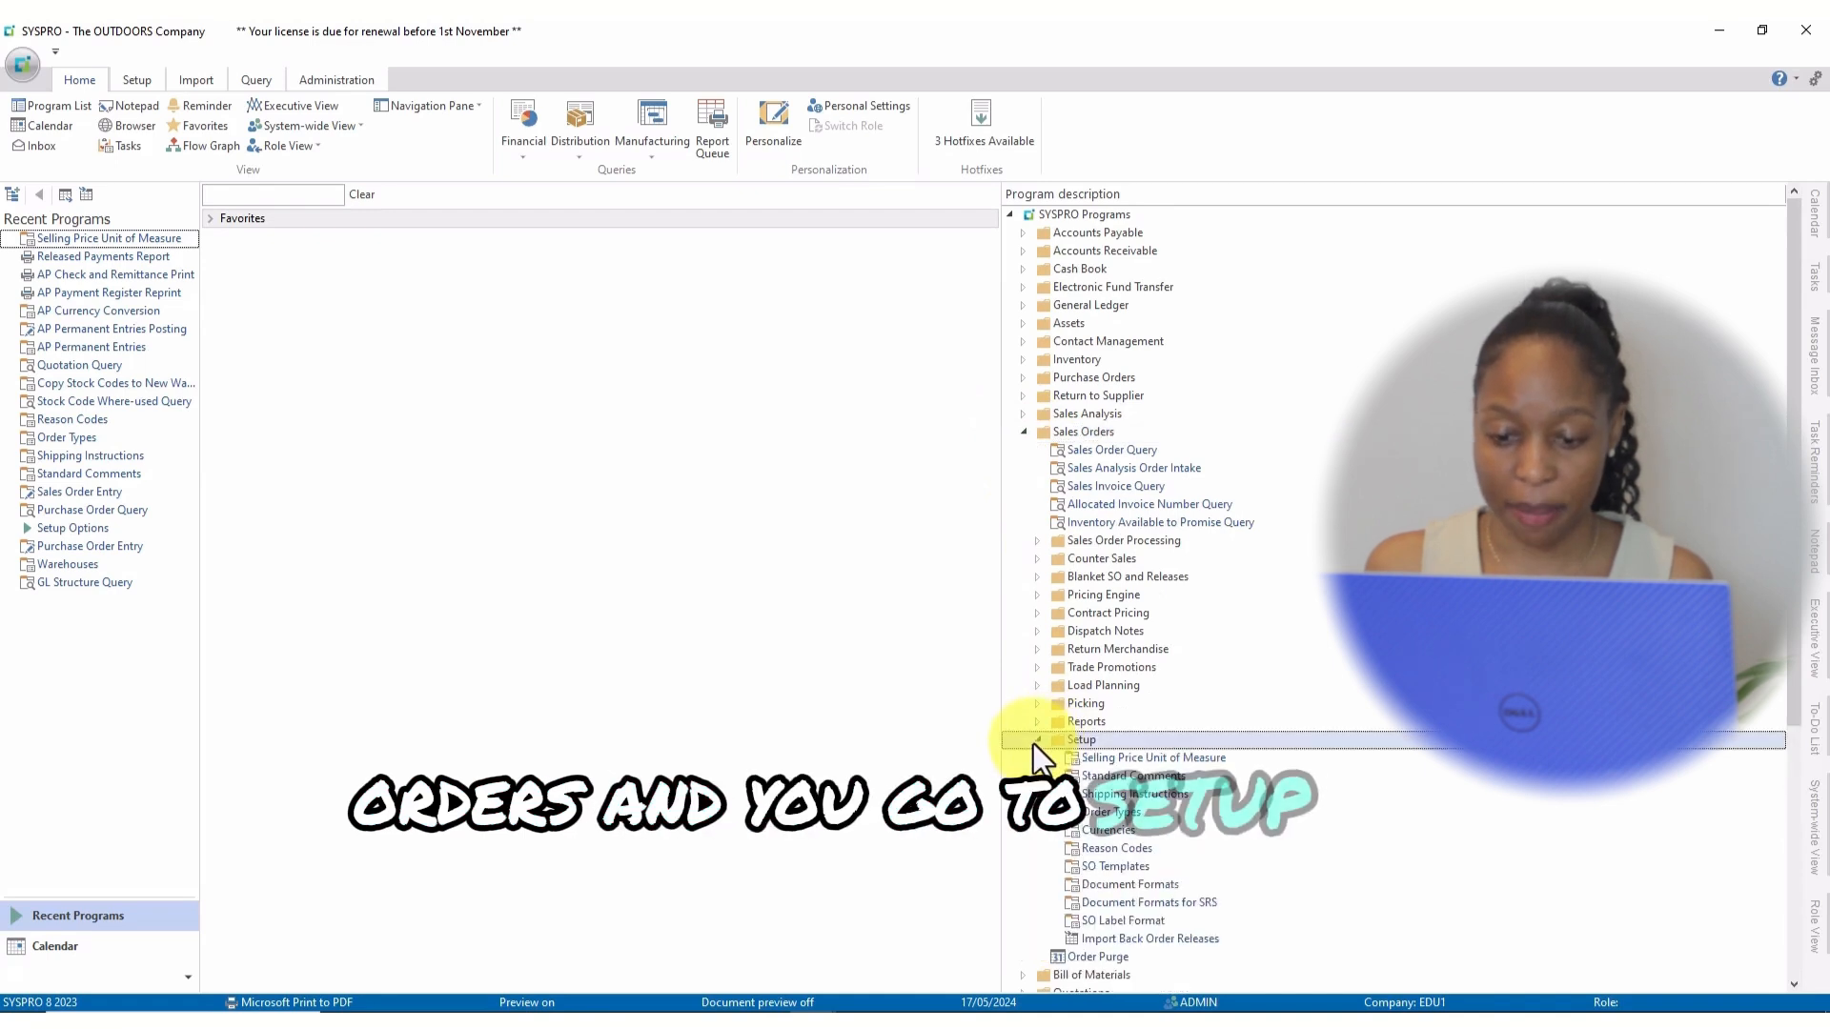
double_click(1142, 759)
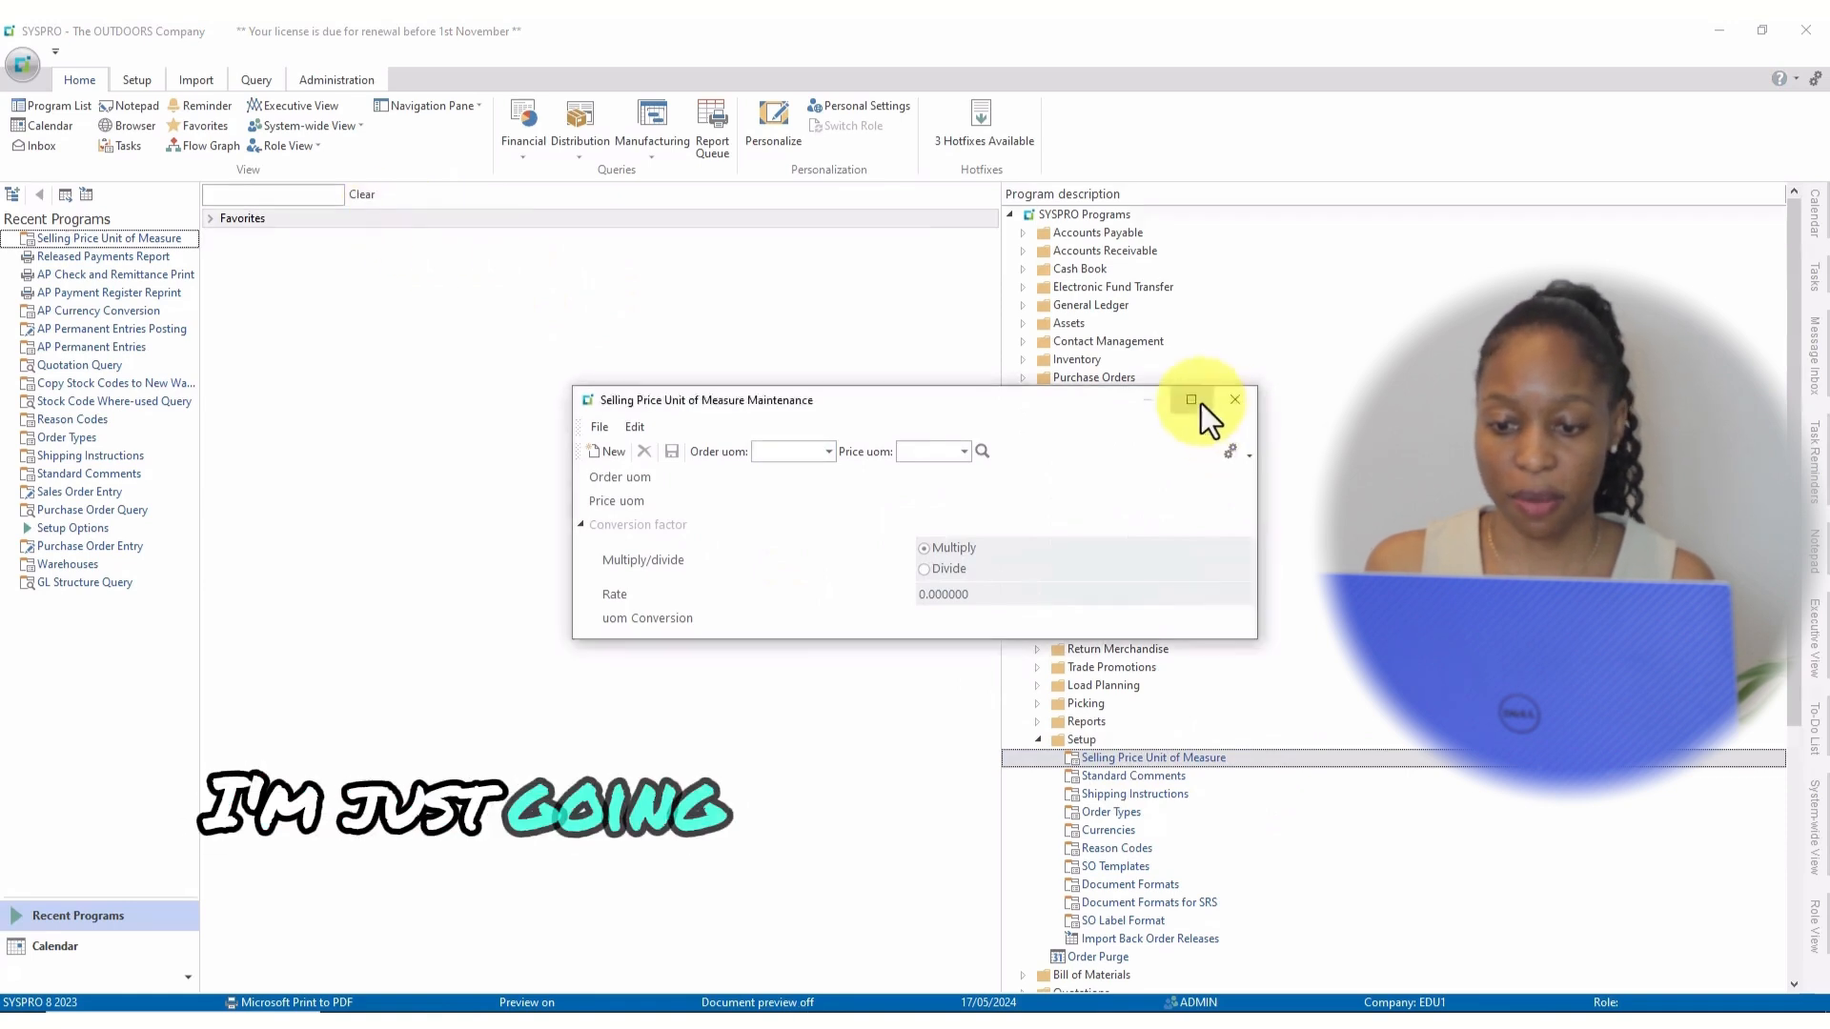
left_click(1197, 401)
Enter EA as the order unit of measure and DOZ as the price unit.
left_click(206, 88)
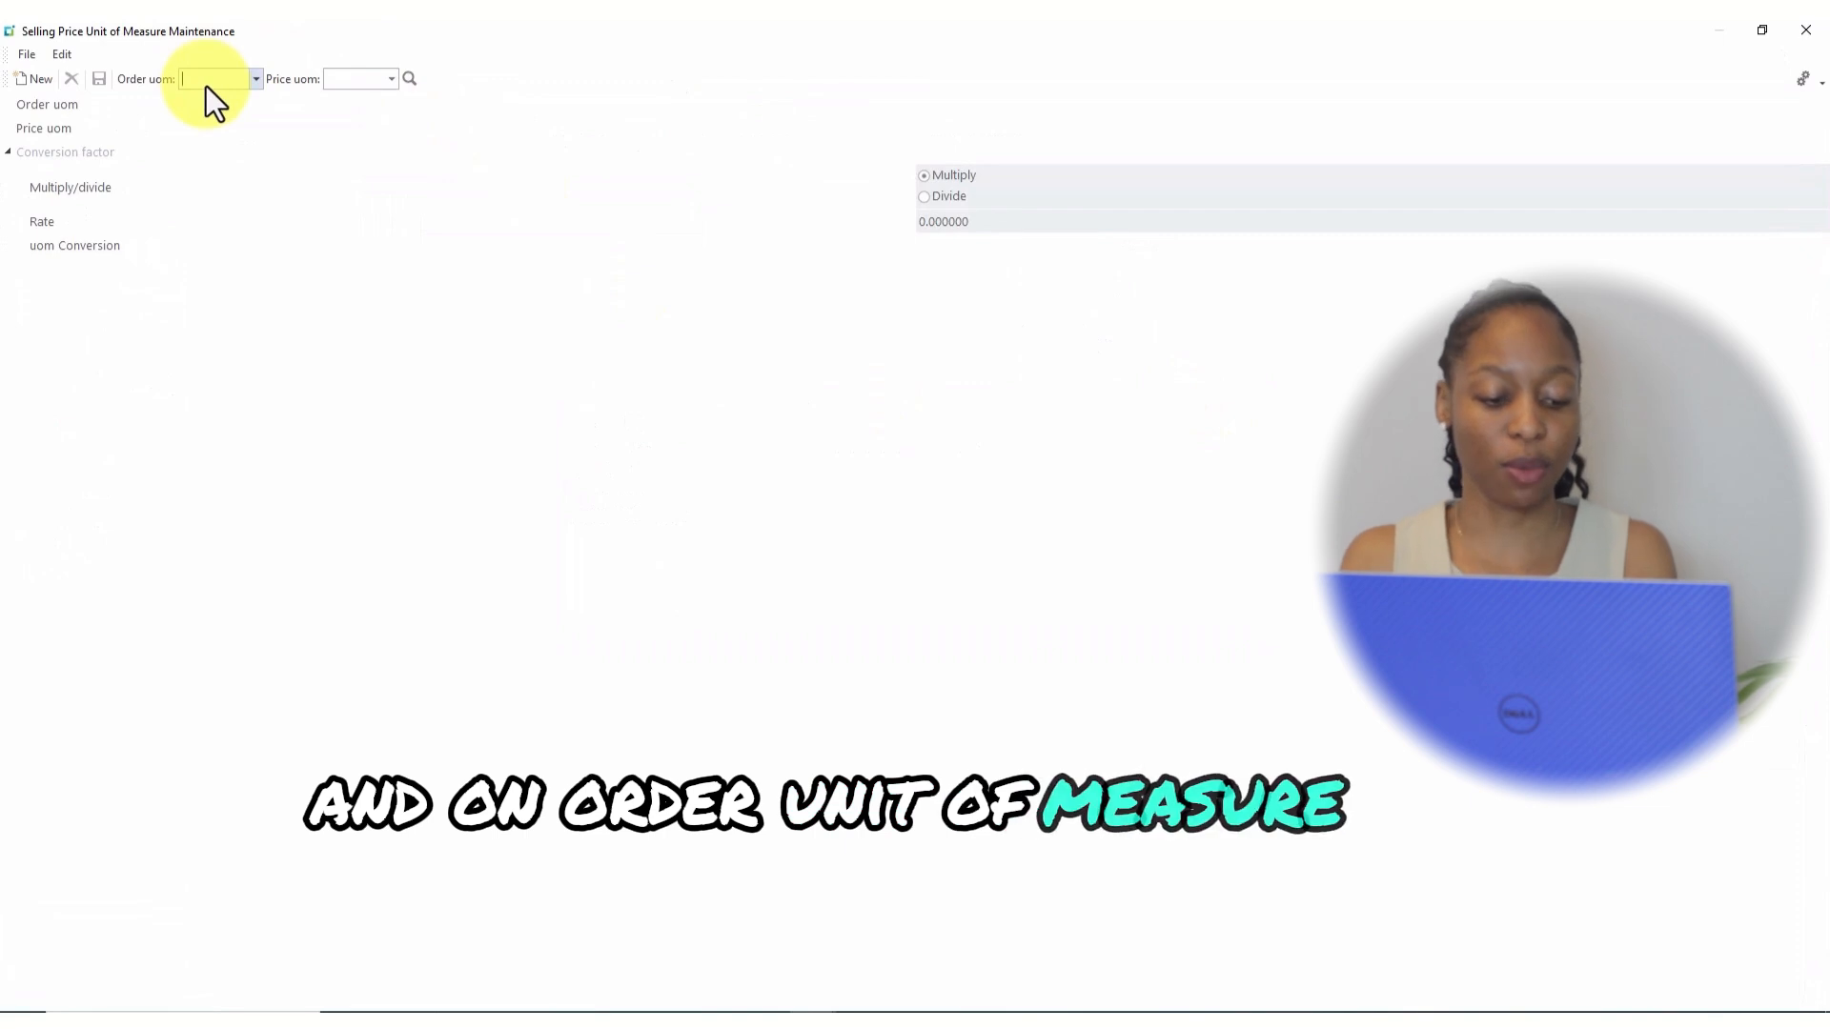
type("E")
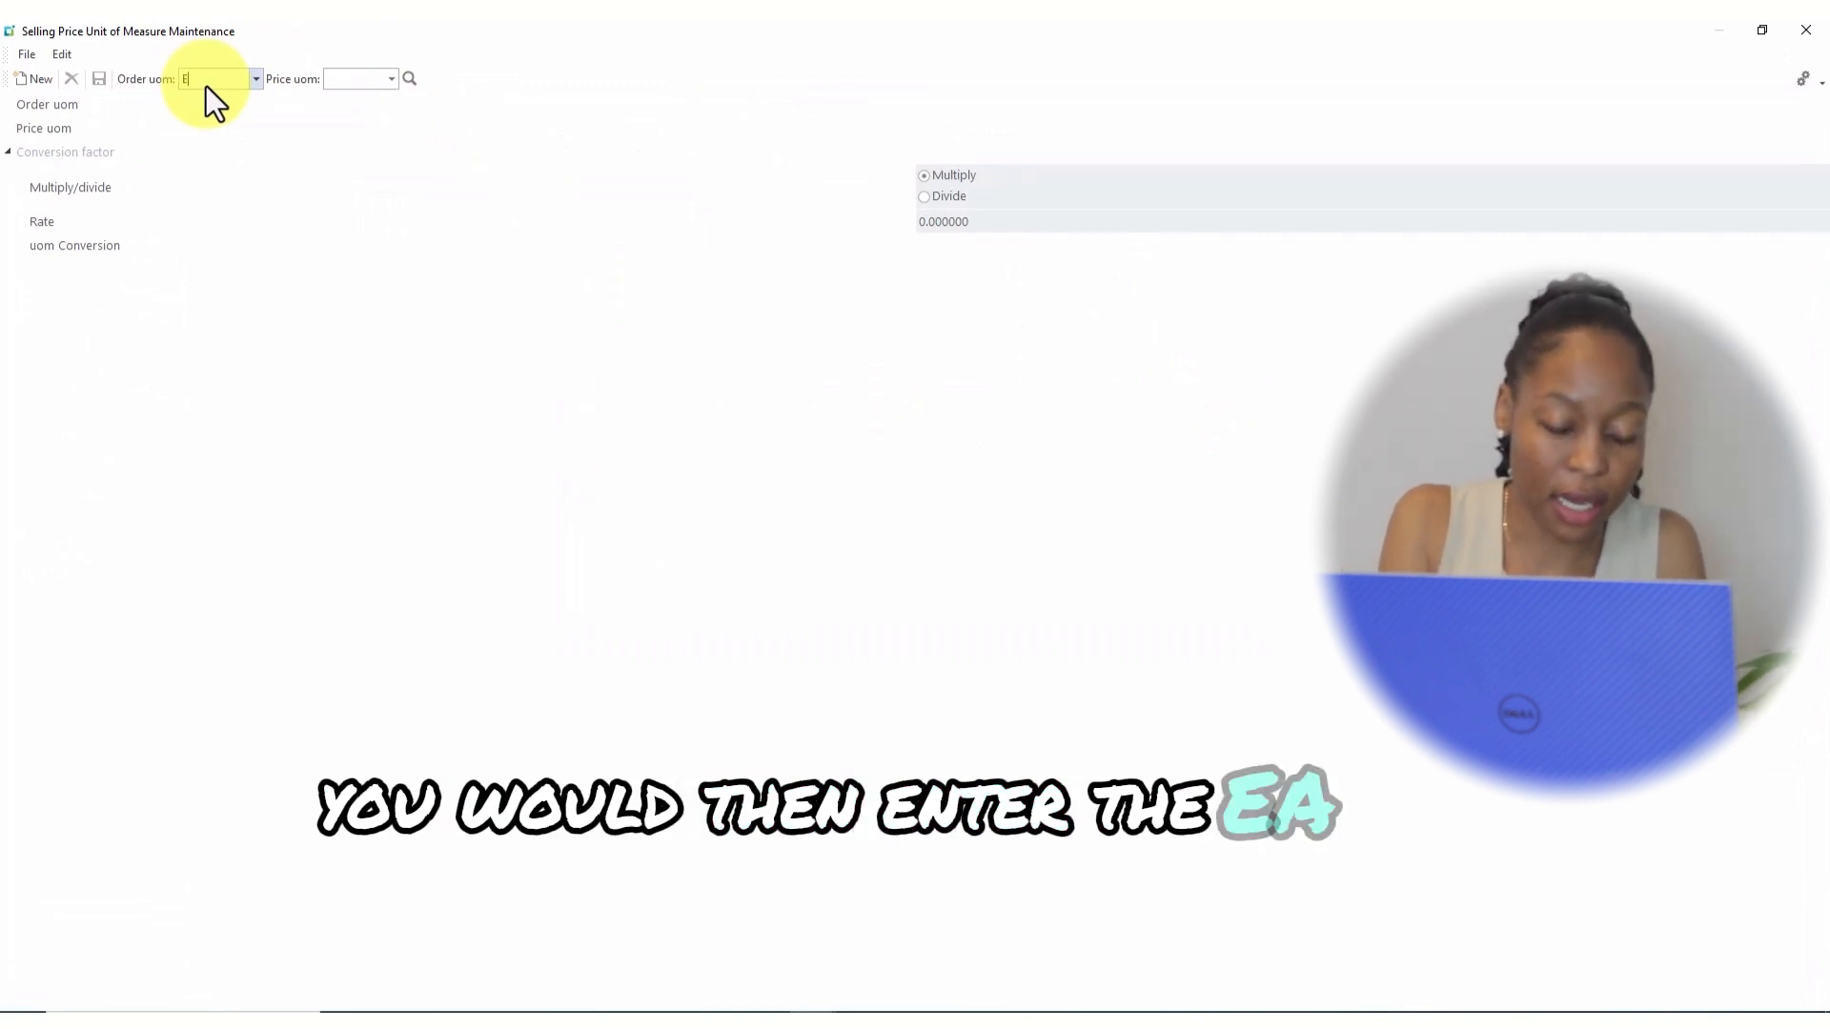
type("A")
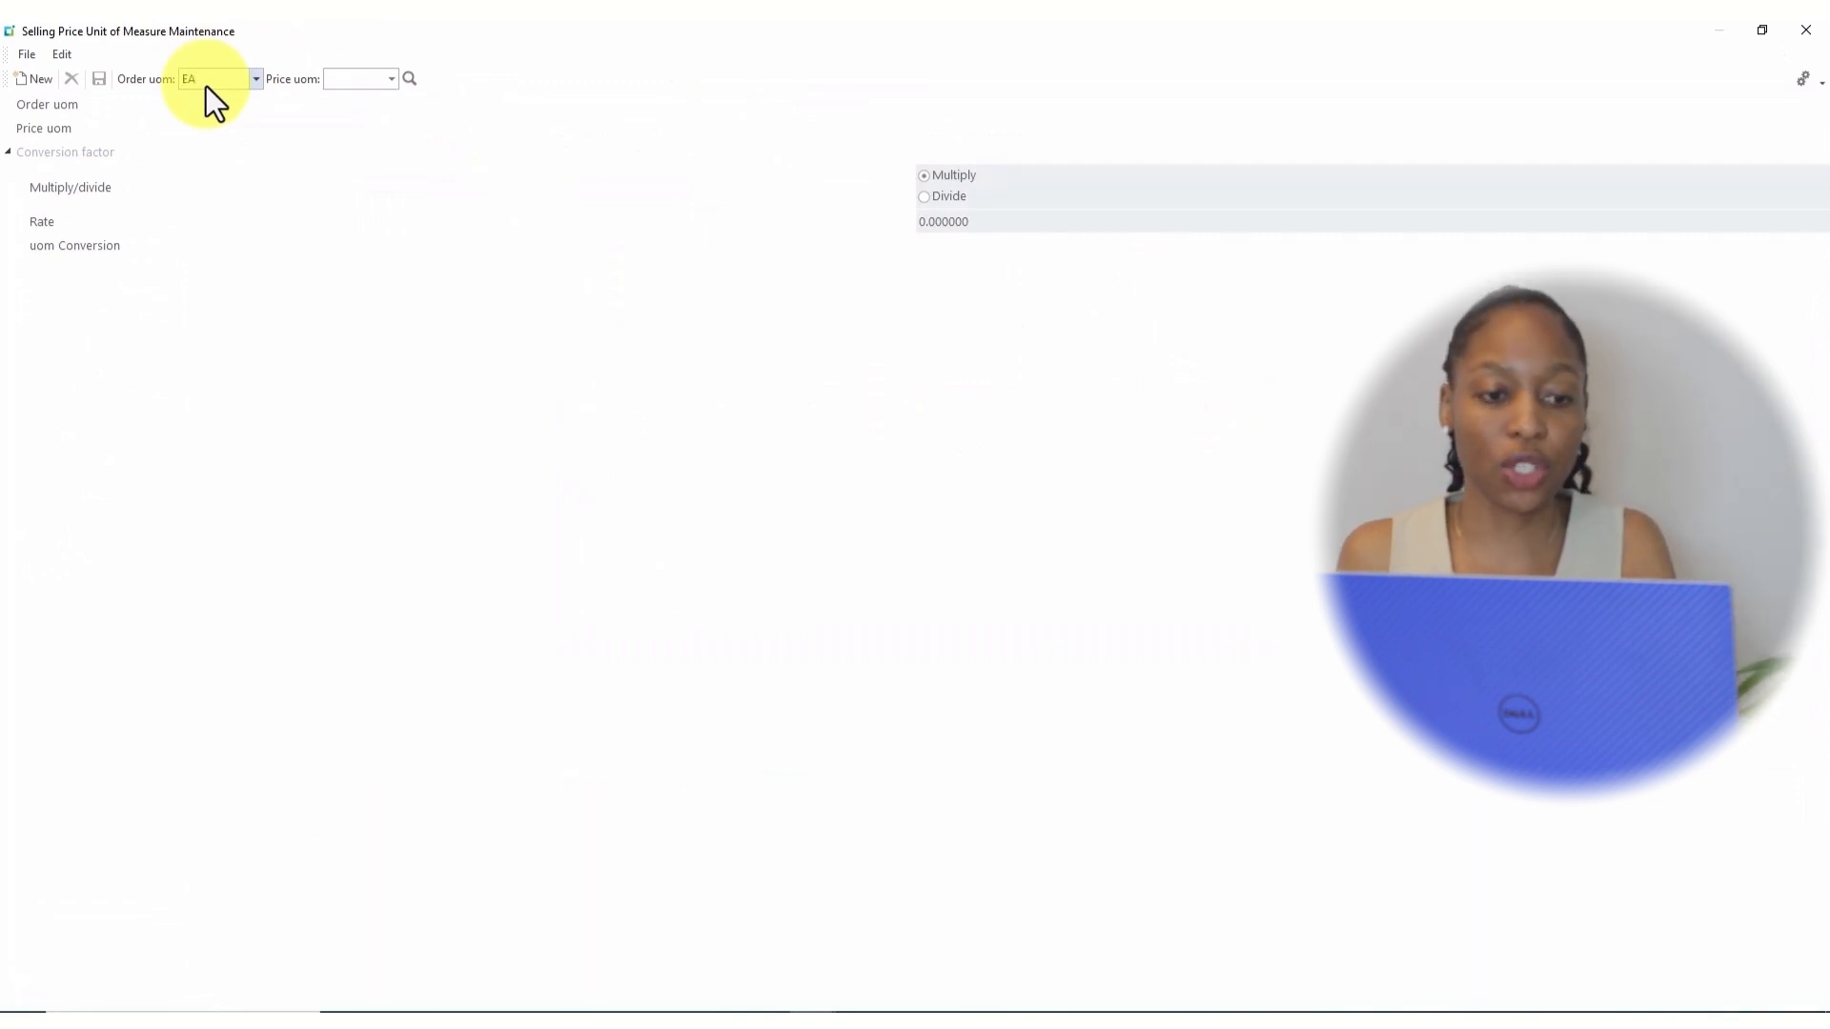
key("Tab")
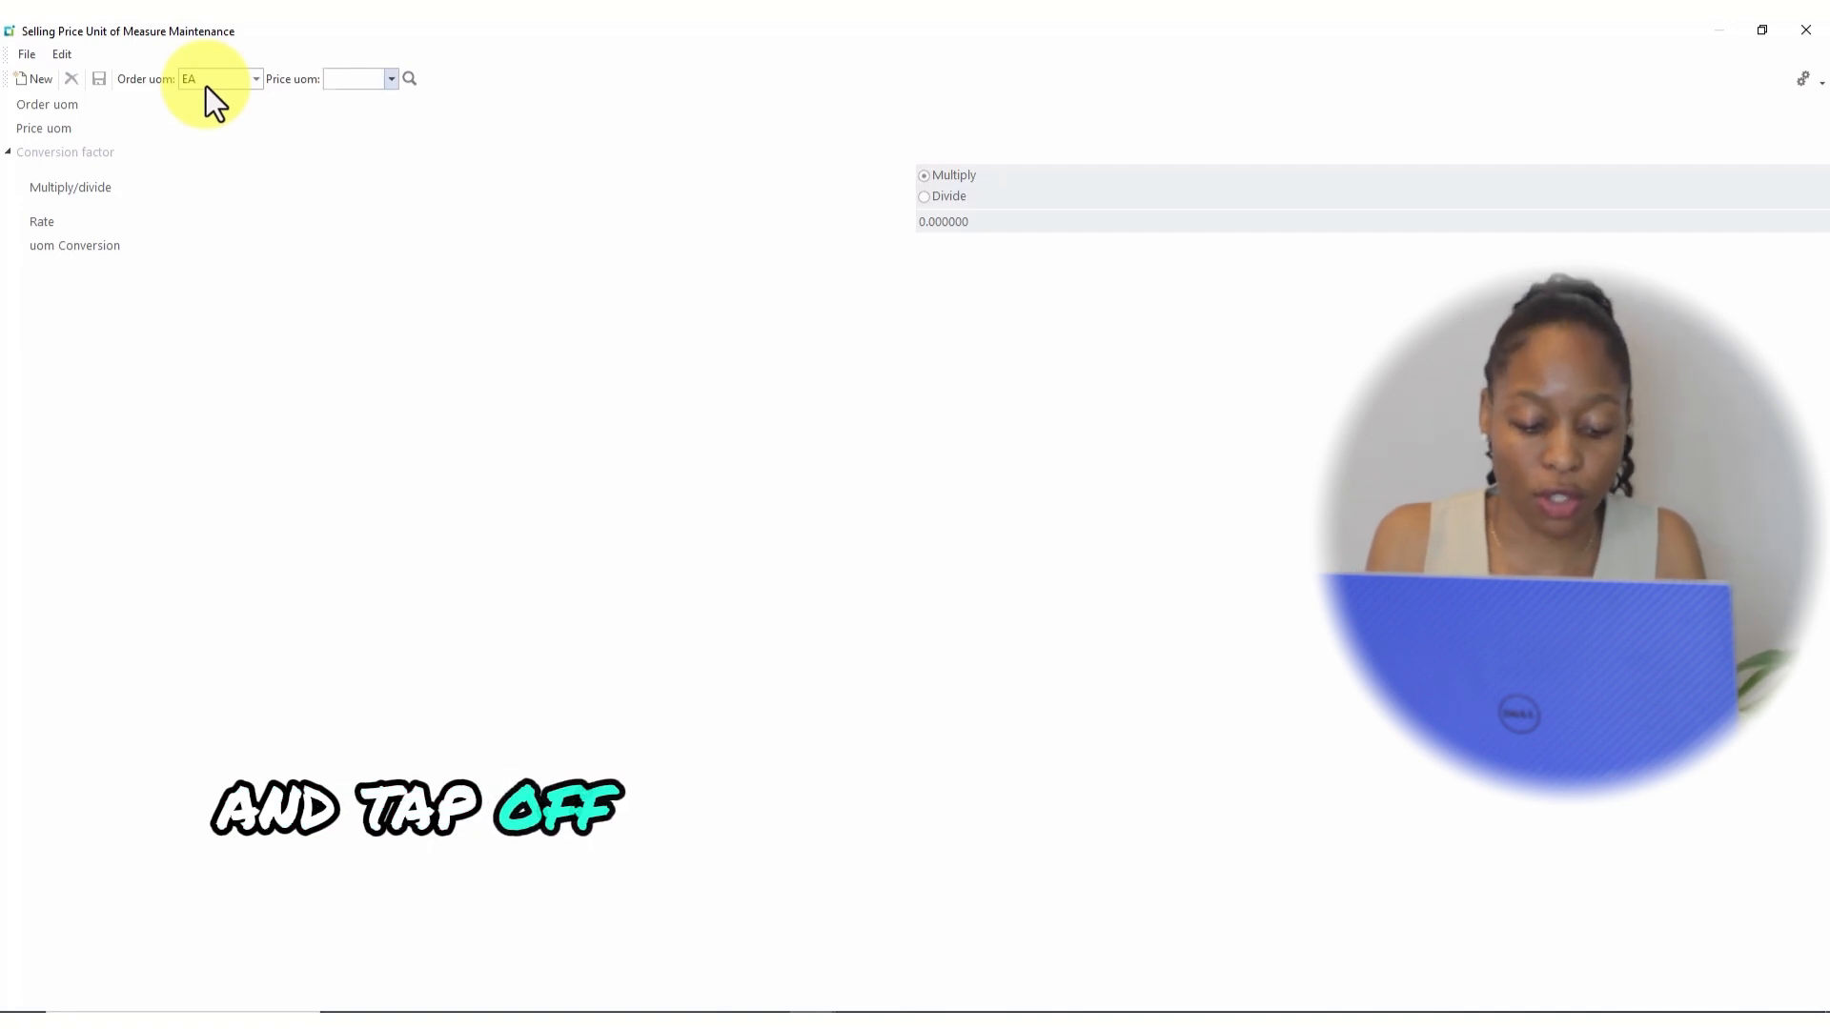
type("DO")
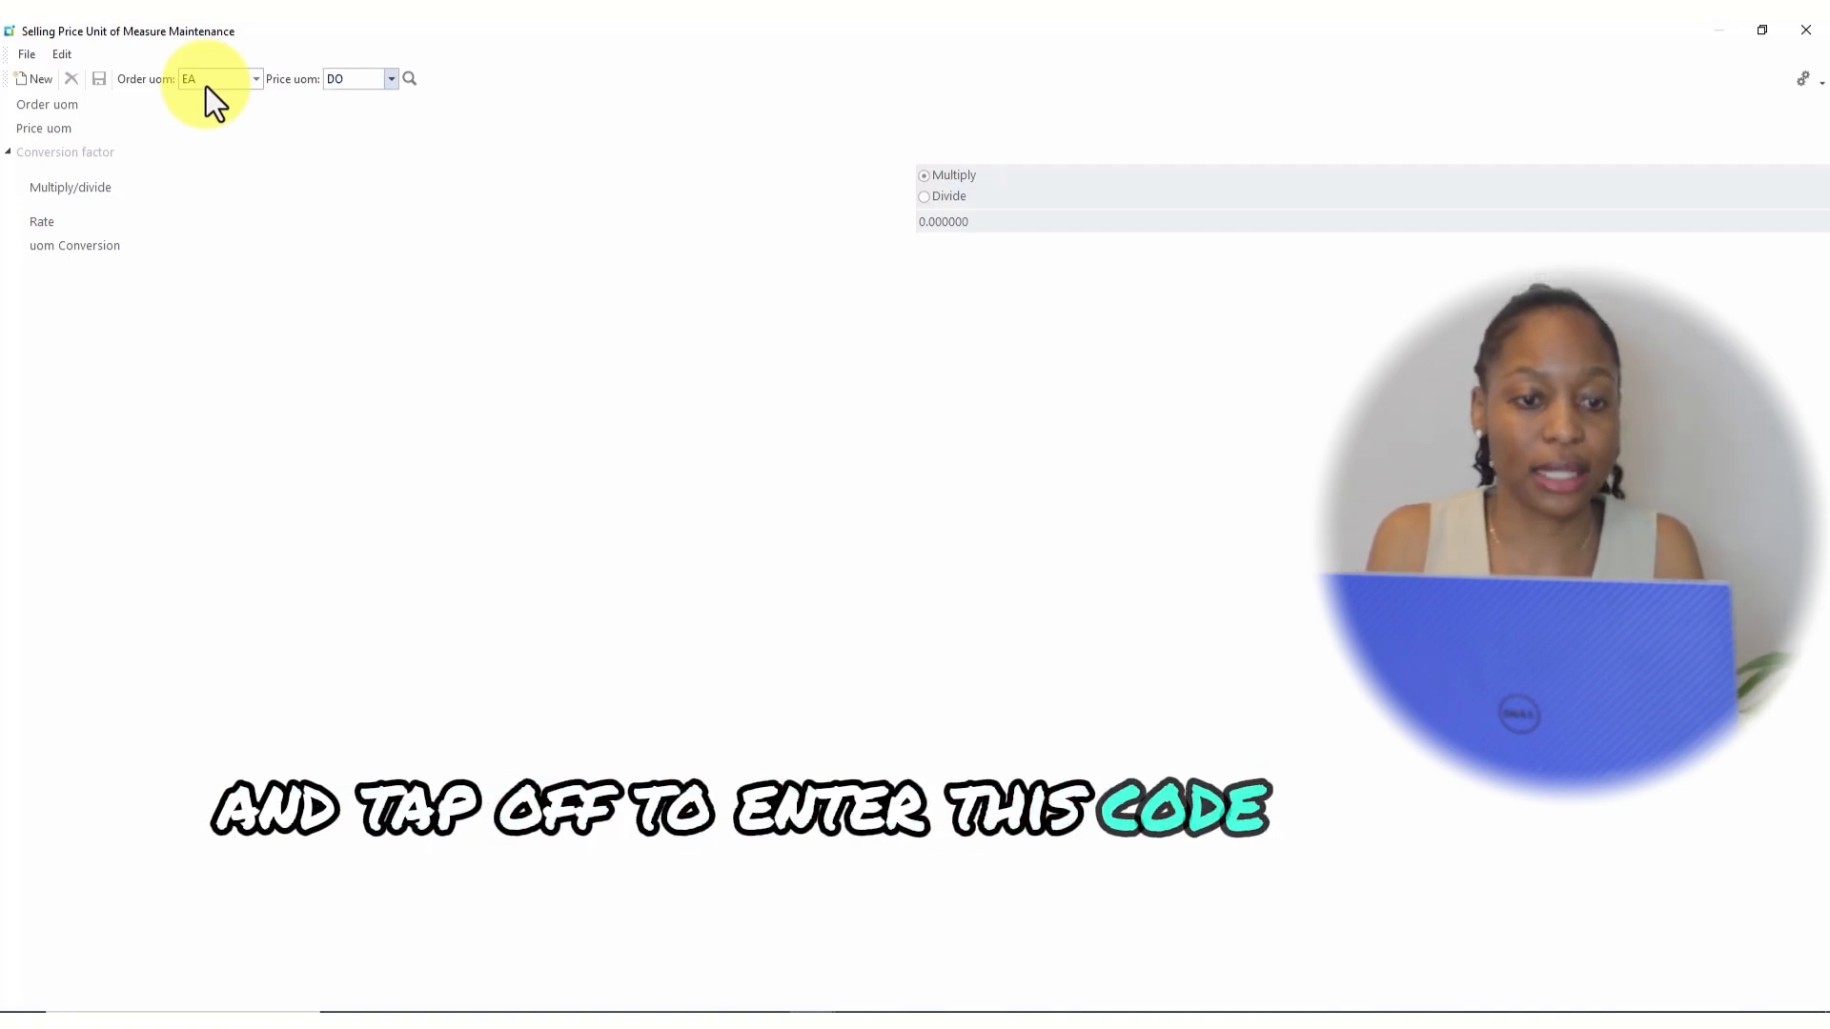
type("Z")
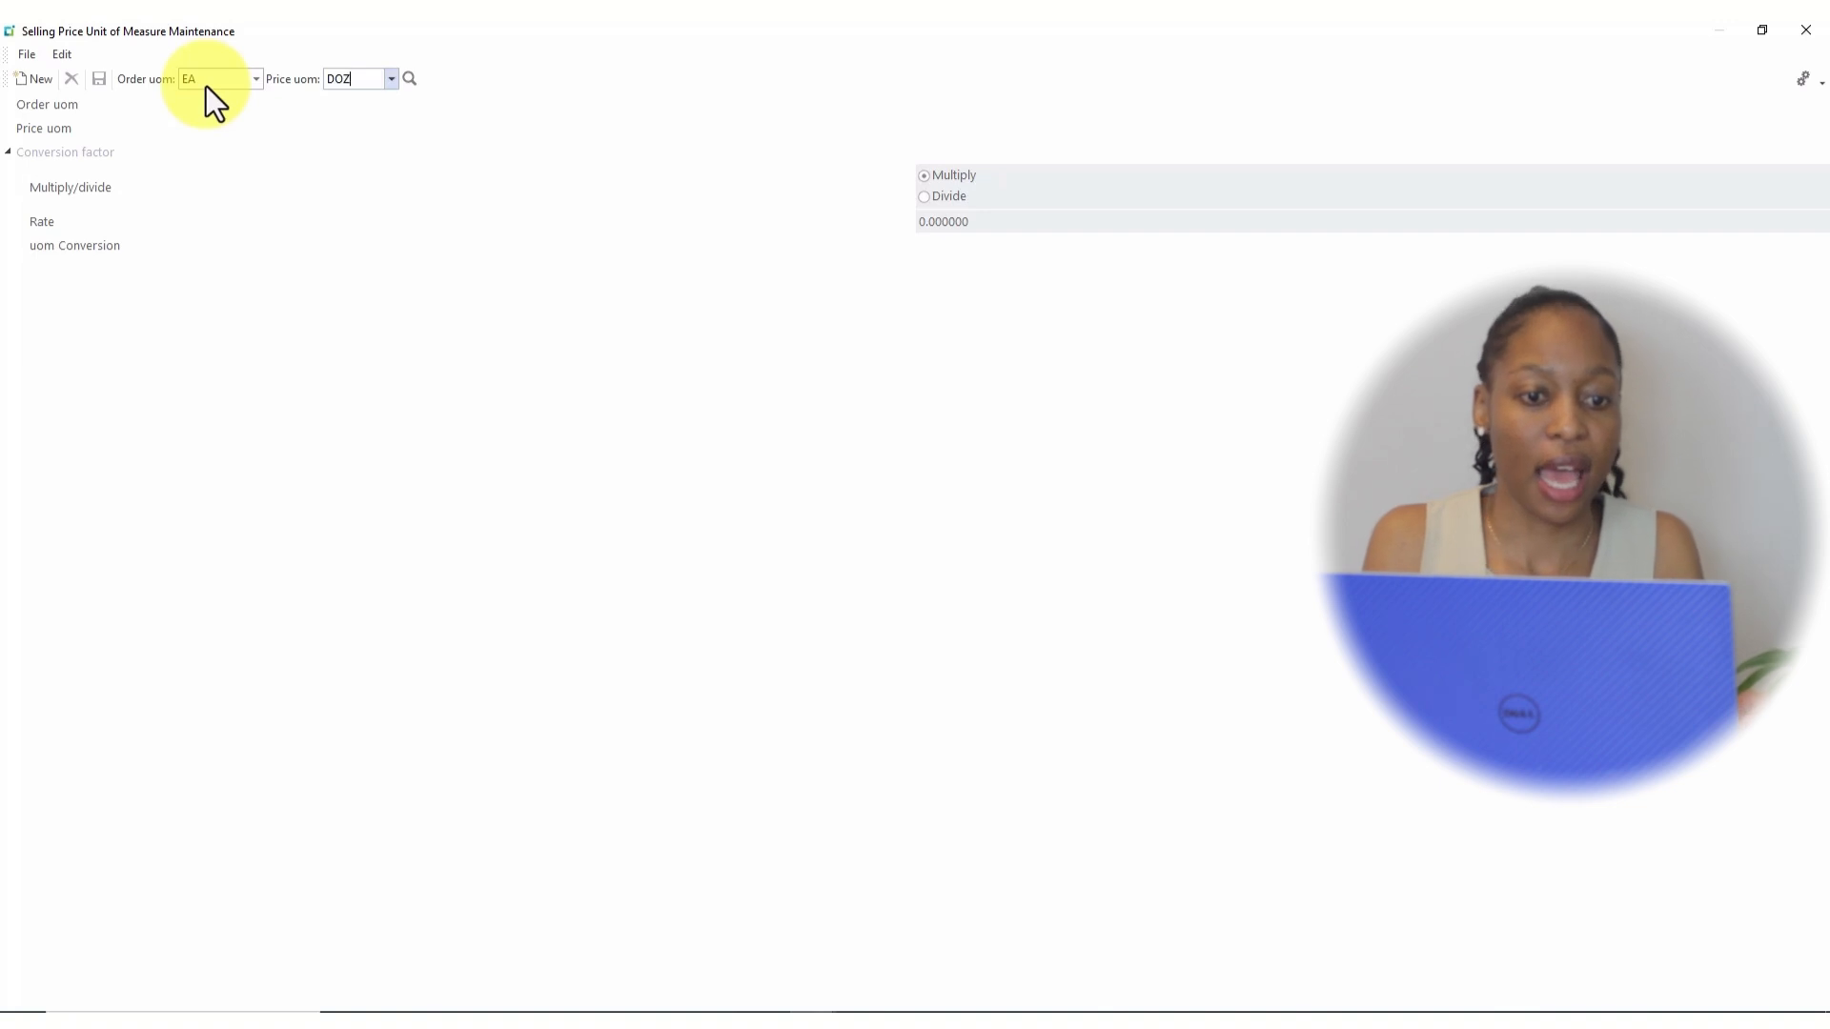
Make the EA-to-DOZ conversion divide by rate 12, save it, and close the window.
key("Tab")
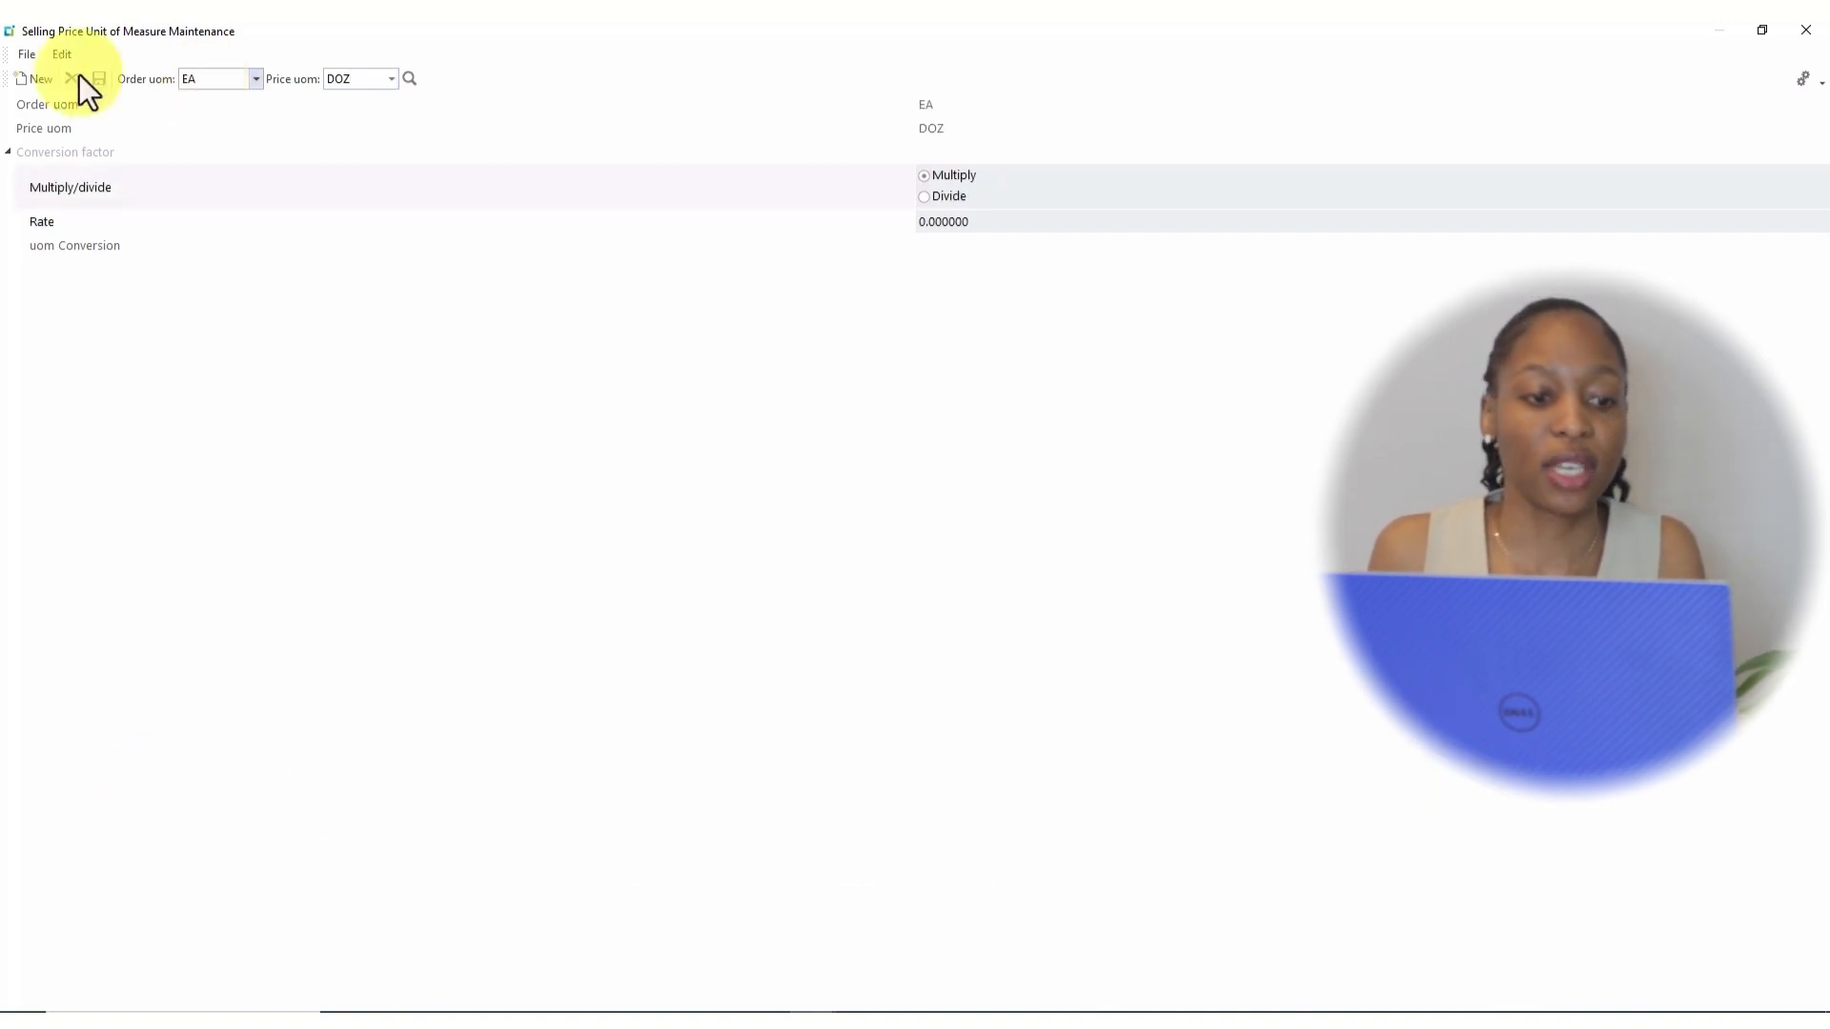
left_click(928, 198)
left_click(989, 229)
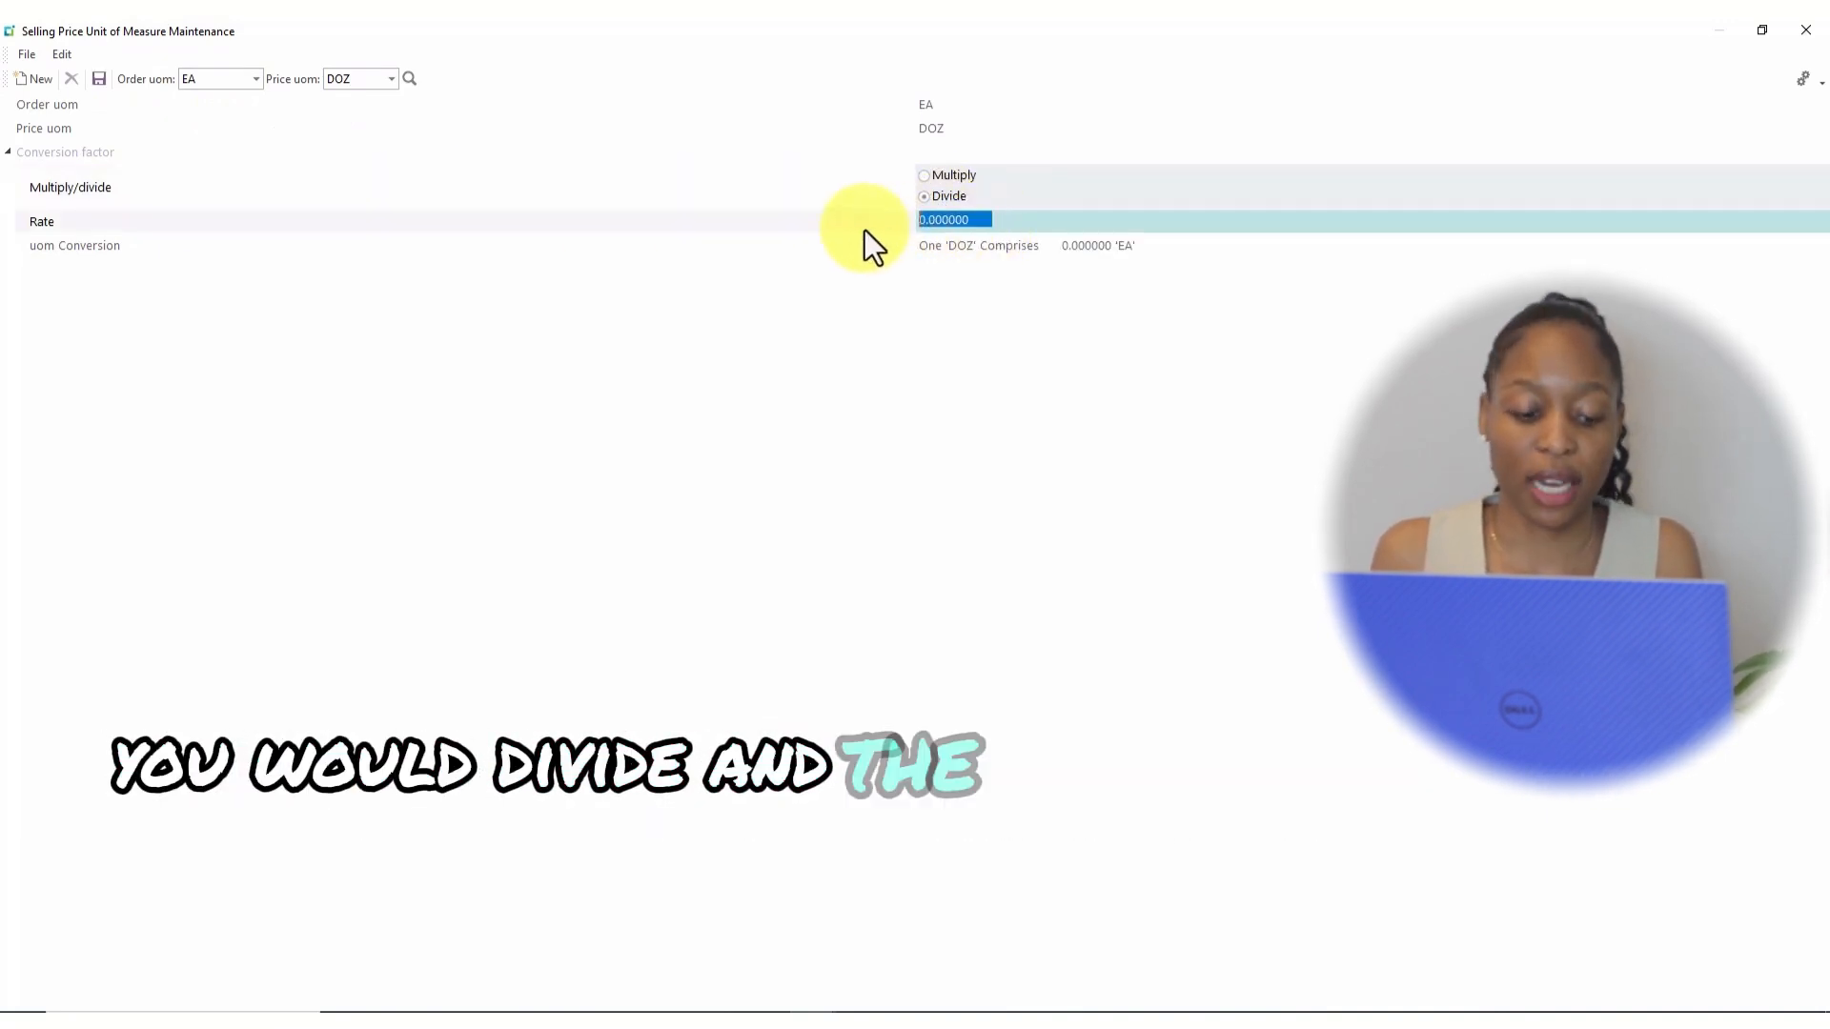
type("12")
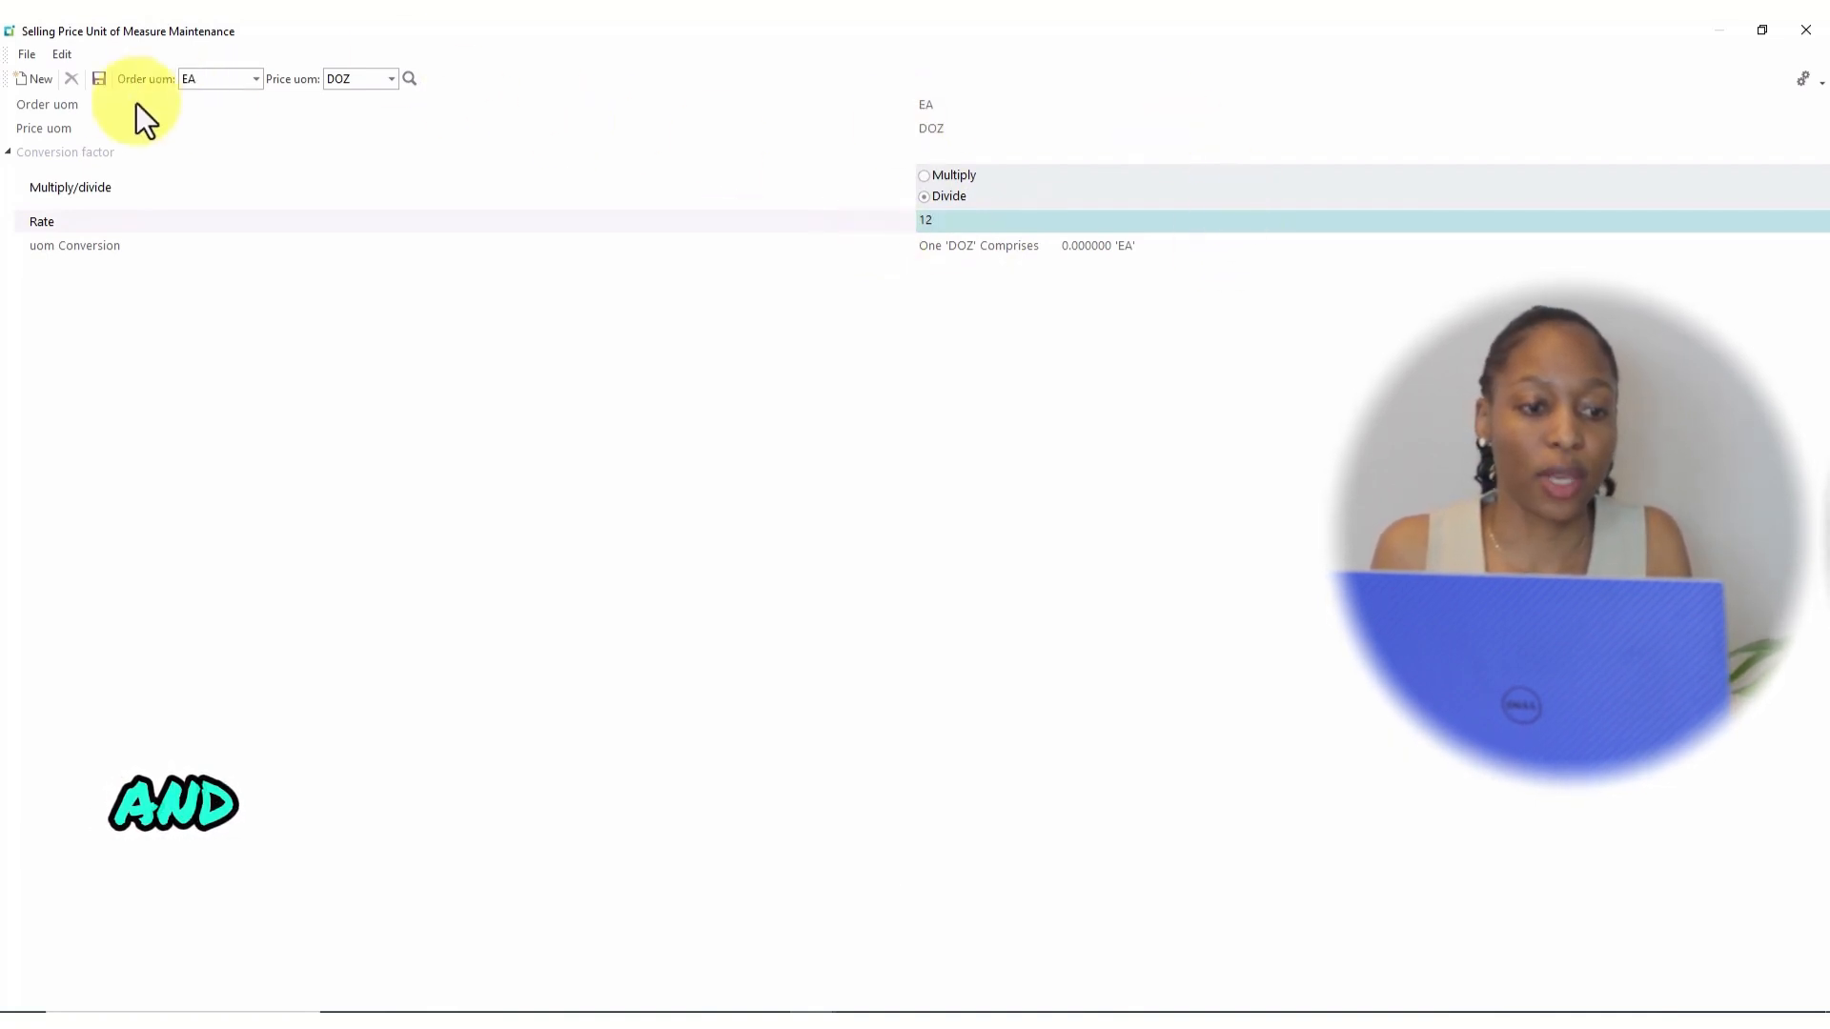
left_click(99, 80)
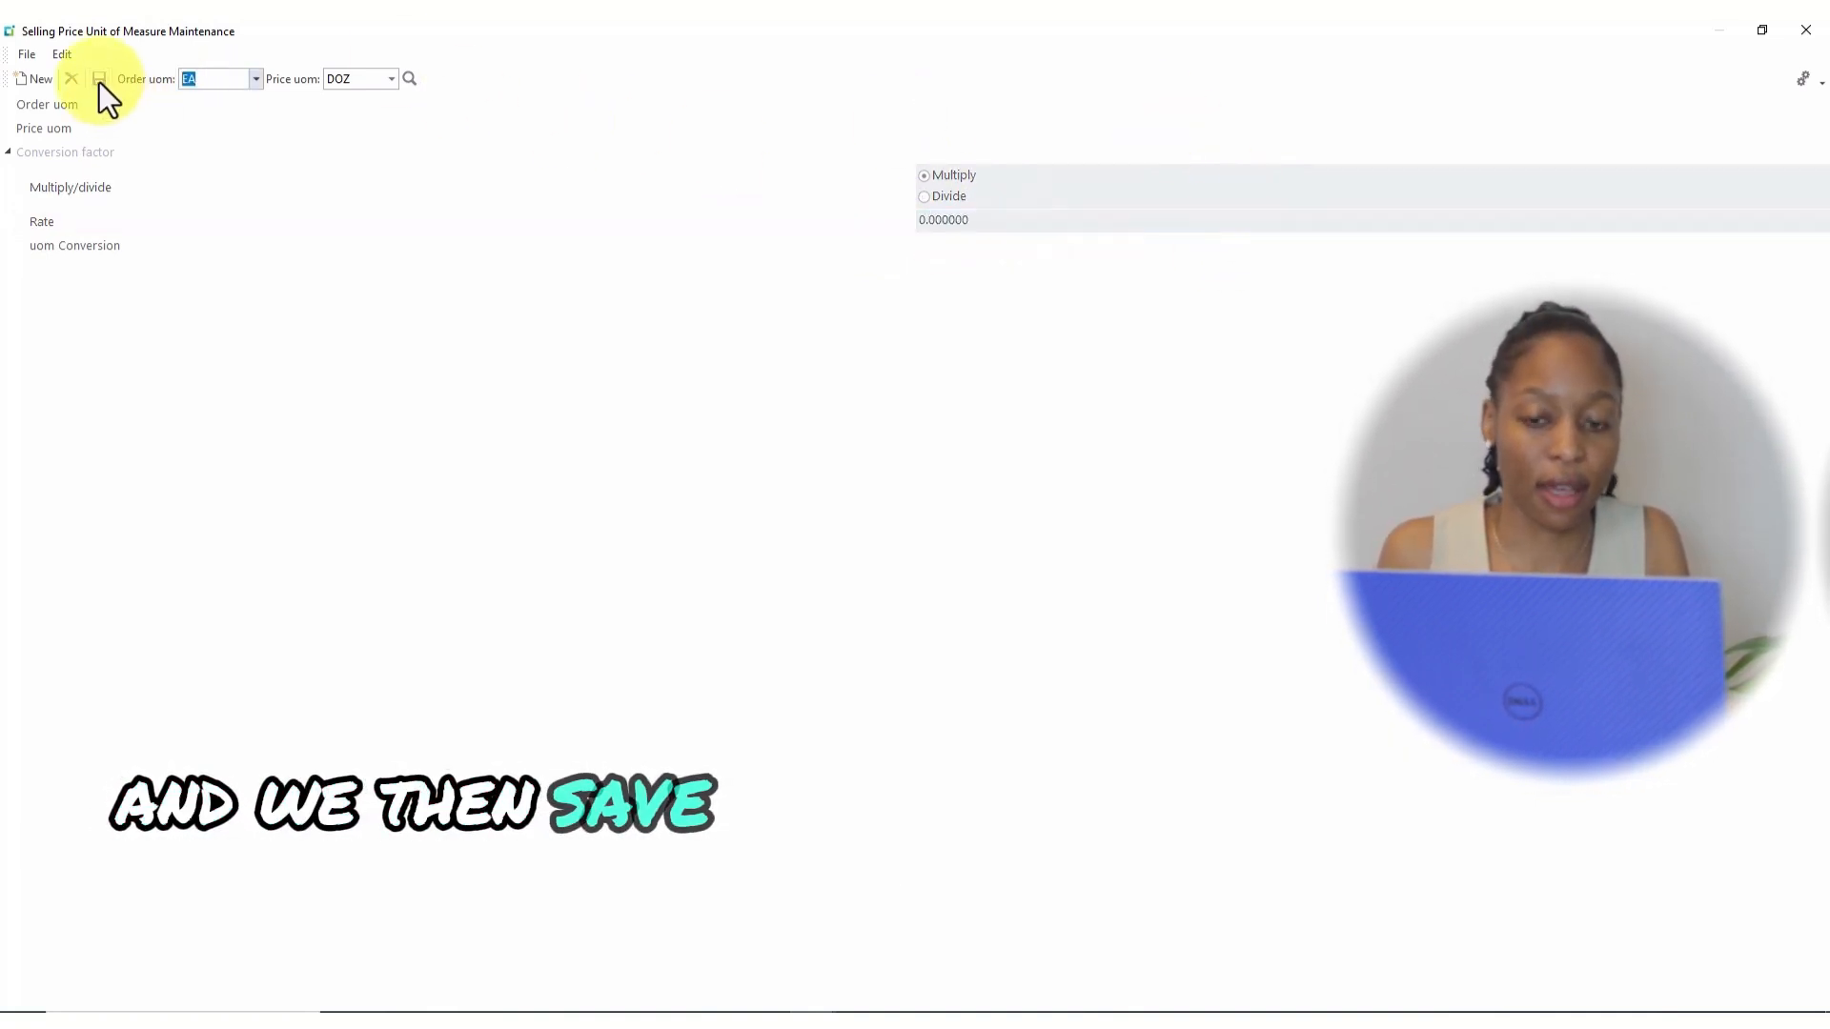
left_click(1805, 30)
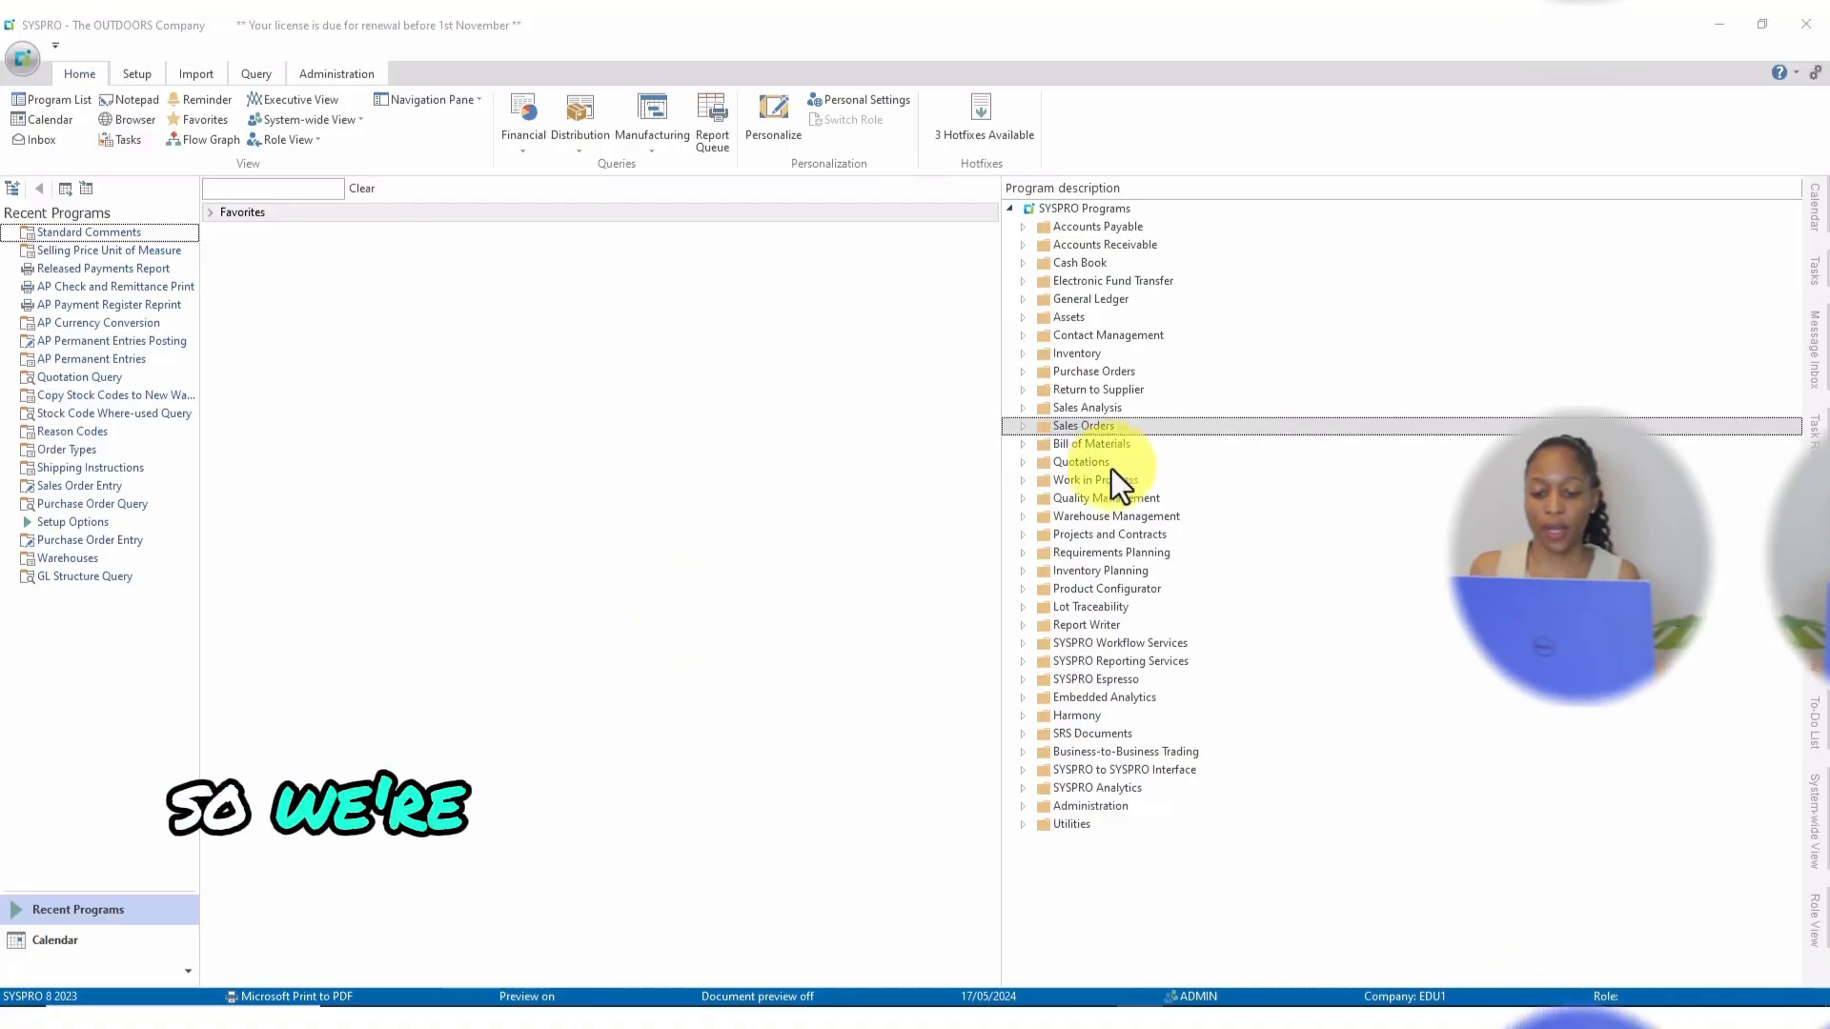
Launch Shipping Instructions from Sales Orders setup, maximized.
left_click(1022, 426)
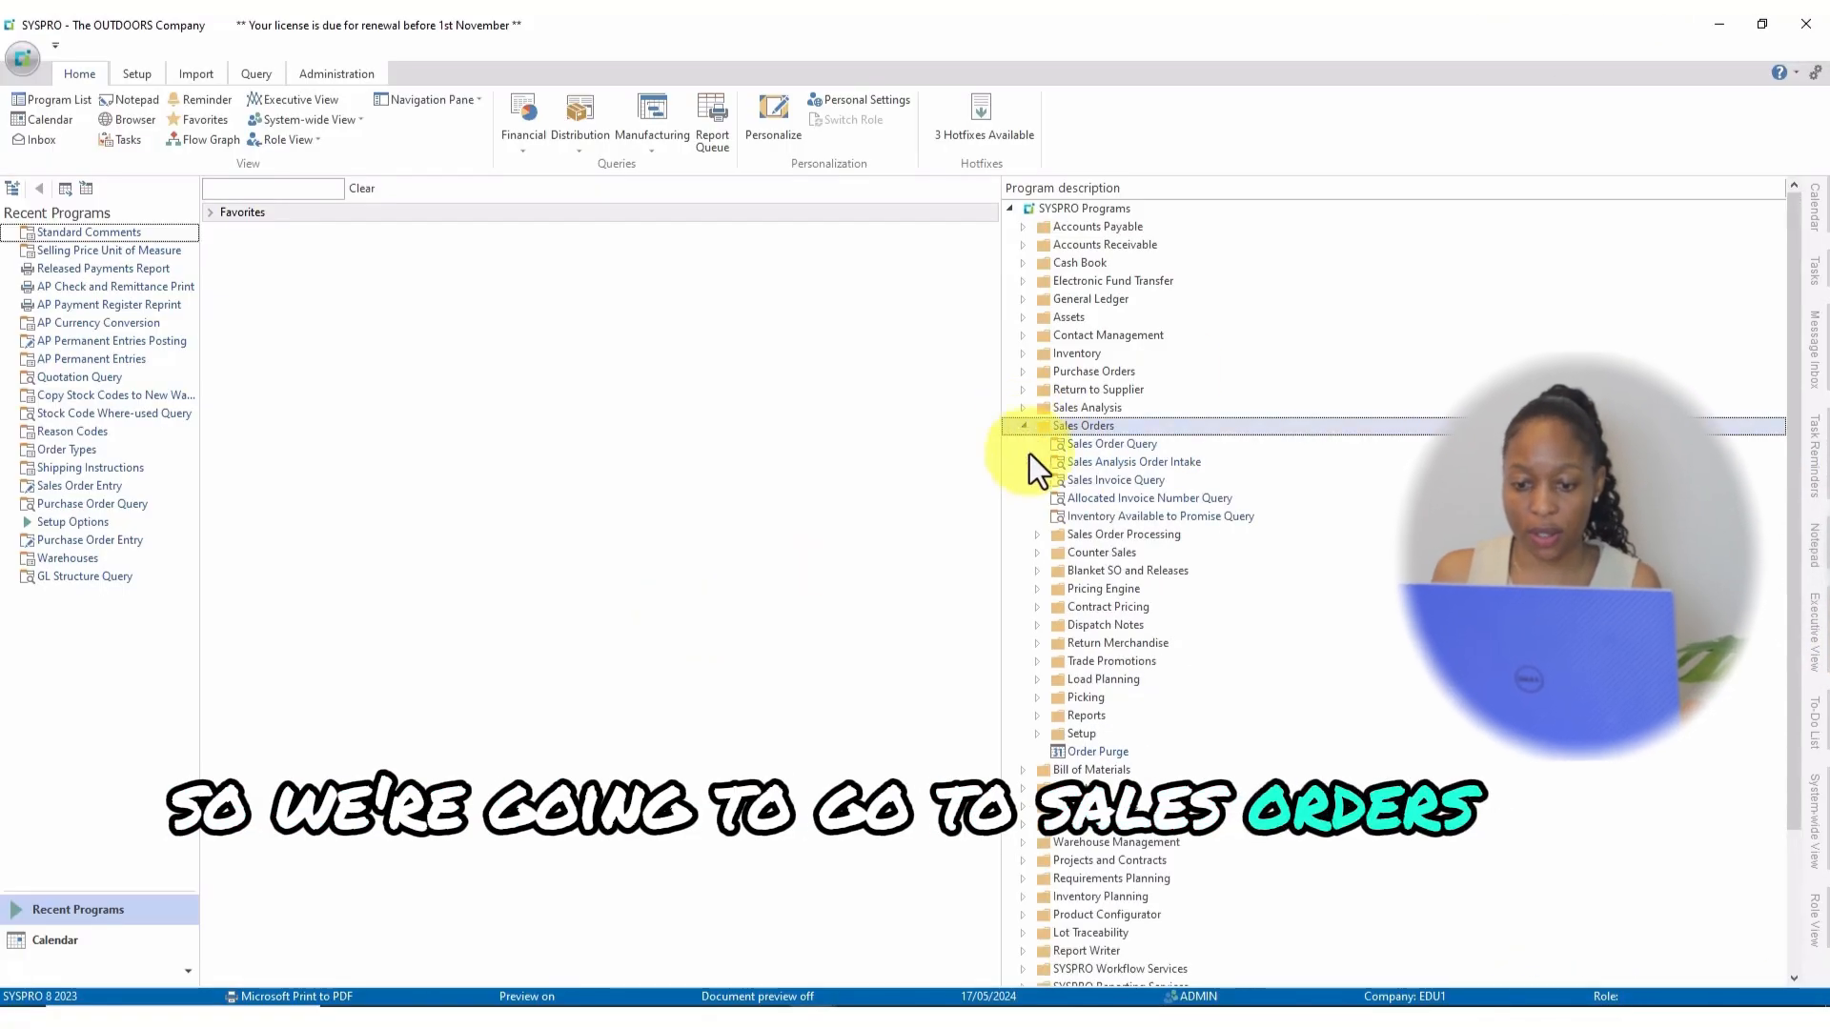
scroll(1112, 690, "down", 1)
left_click(1033, 713)
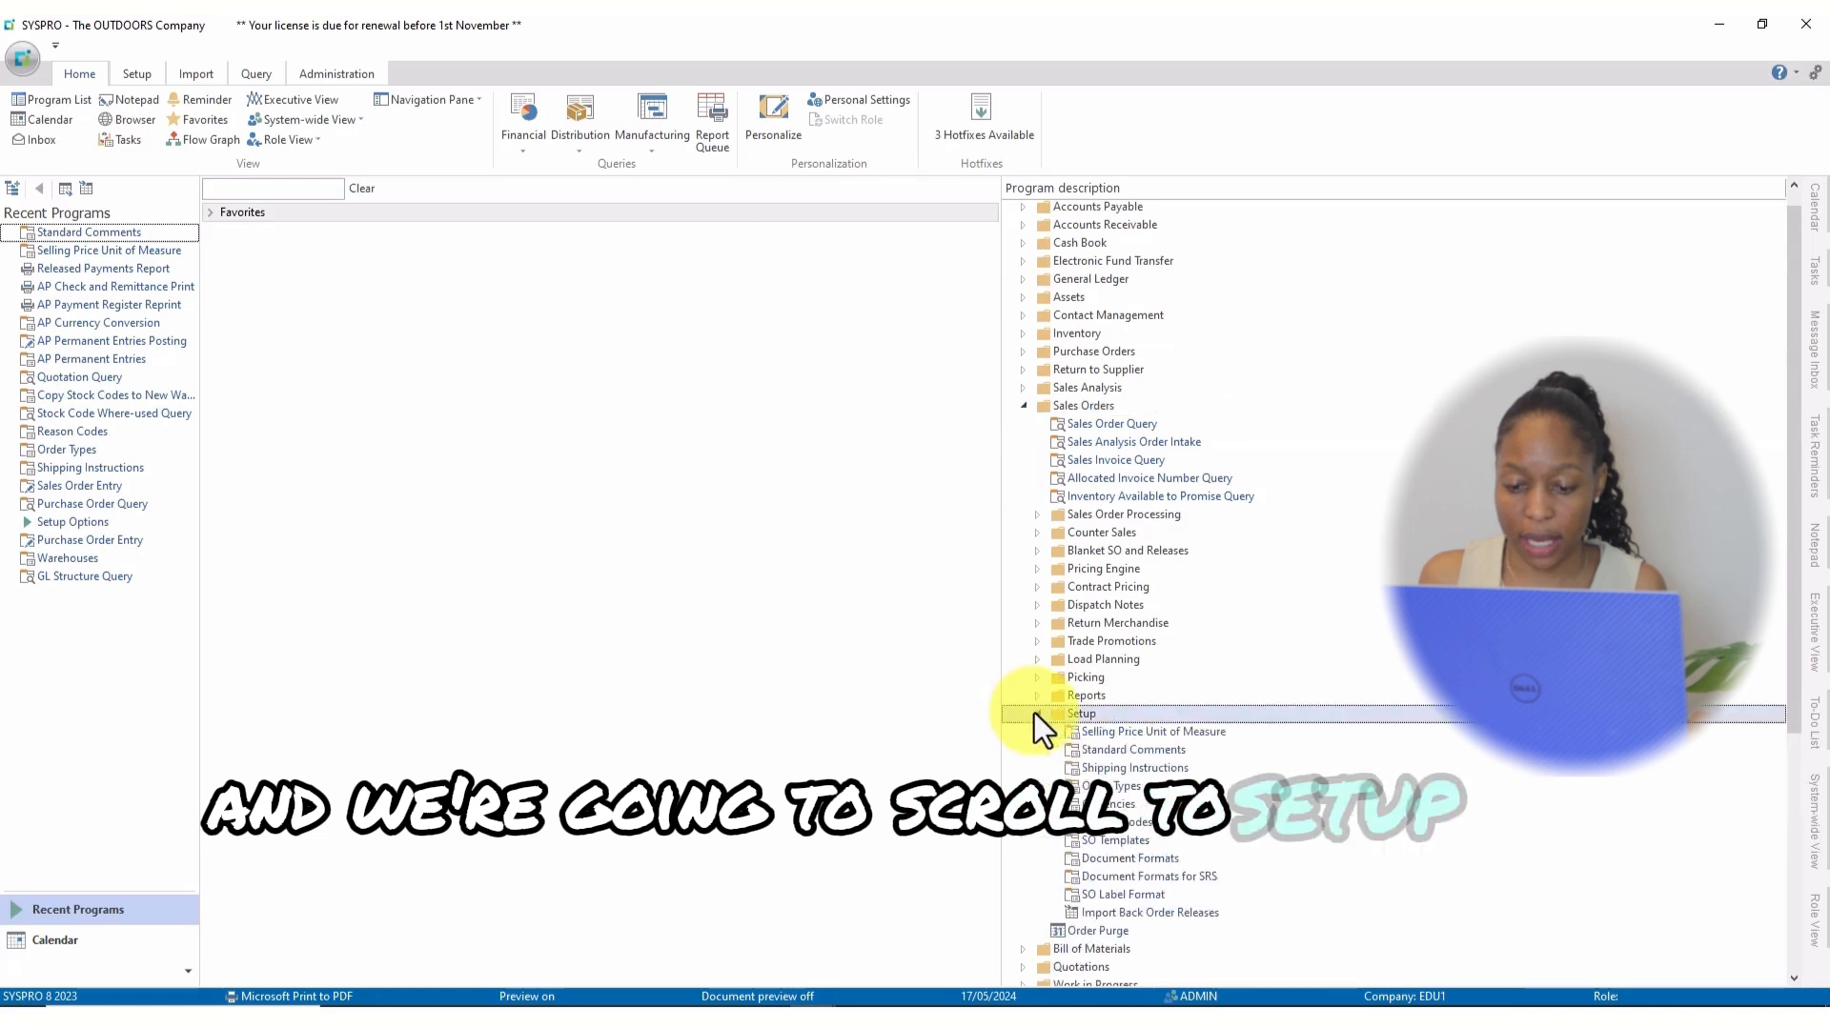
scroll(1304, 720, "down", 2)
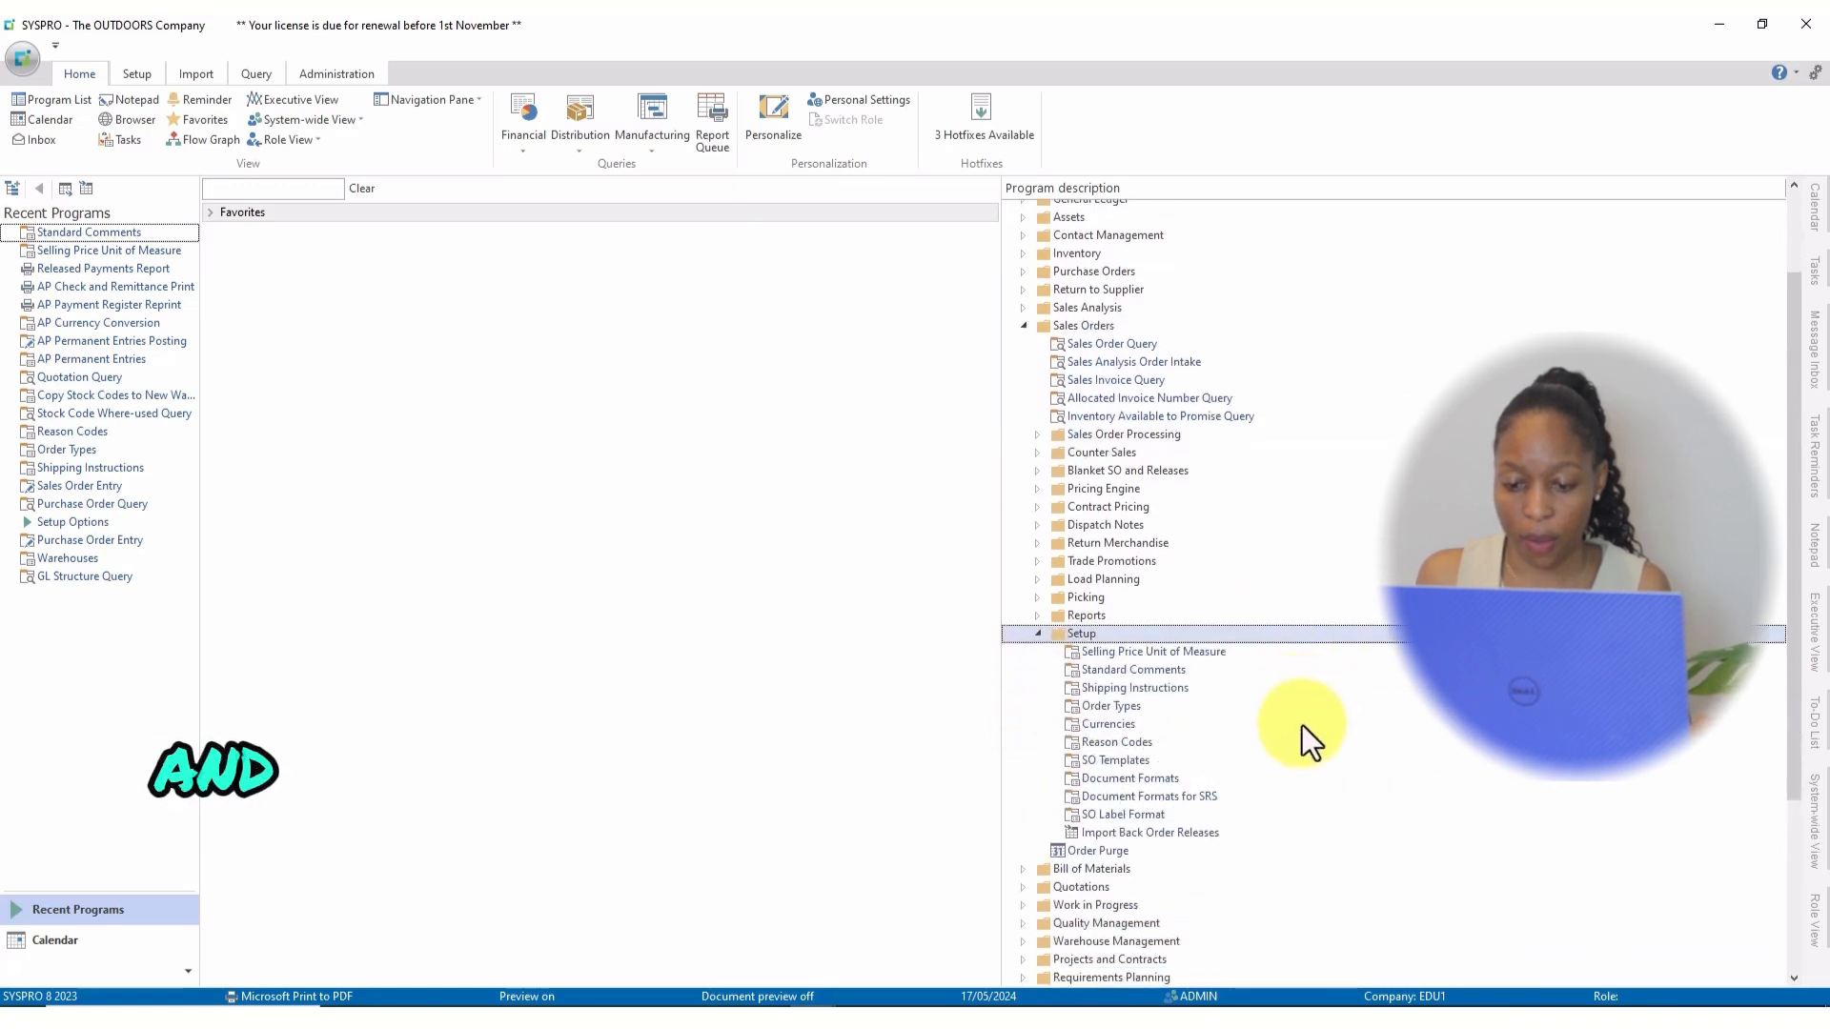
double_click(1101, 672)
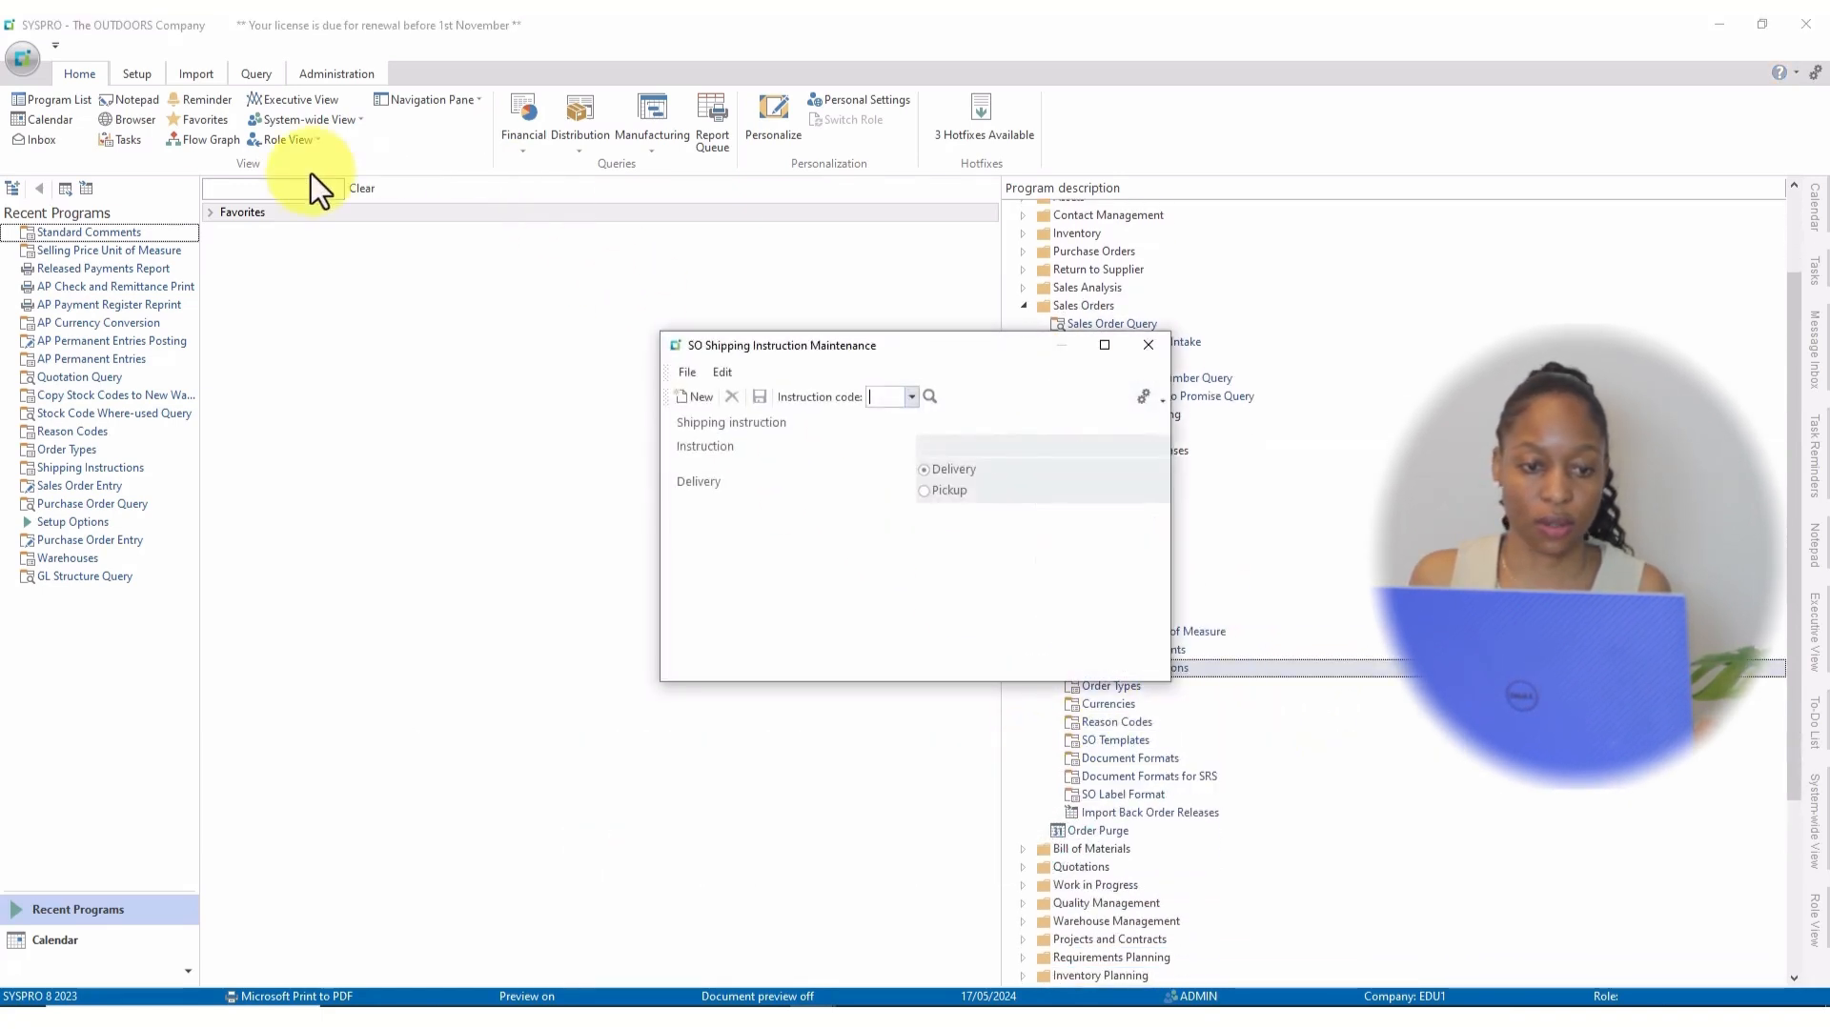
left_click(1105, 344)
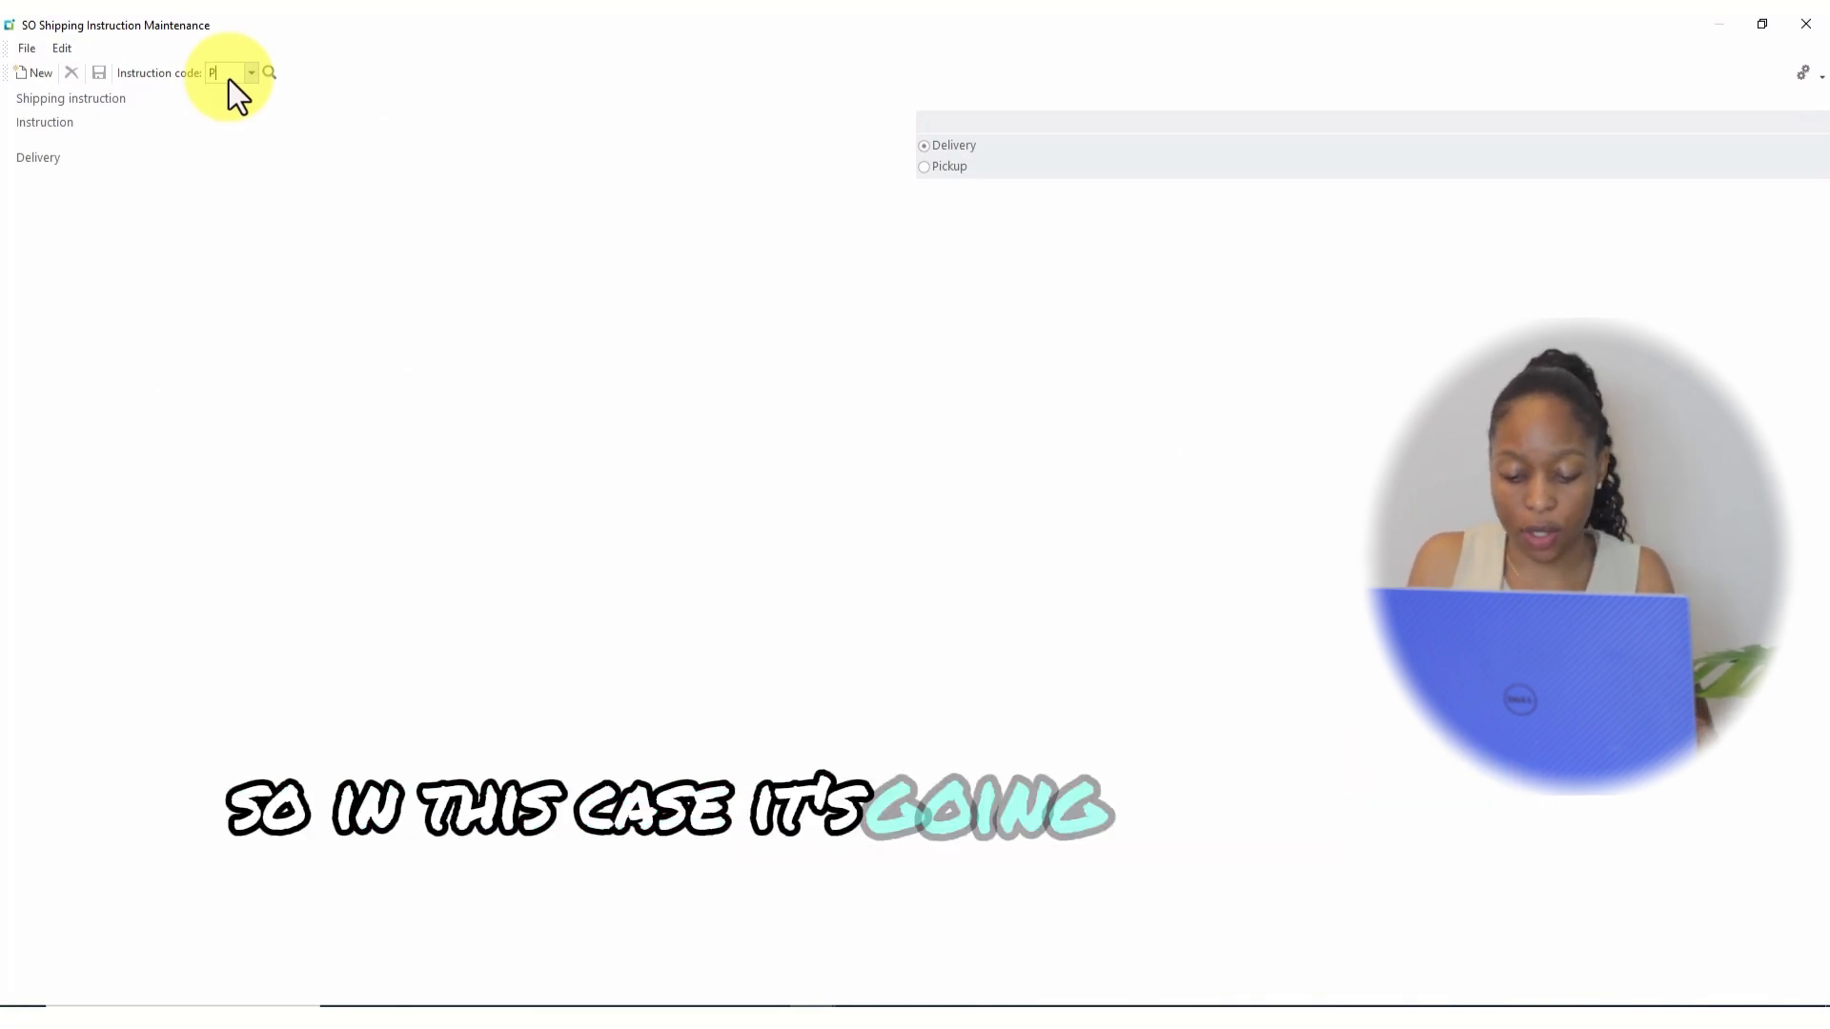
Add shipping instruction PU as 'Customer to pick up goods' and save it.
type("PU")
key("Return")
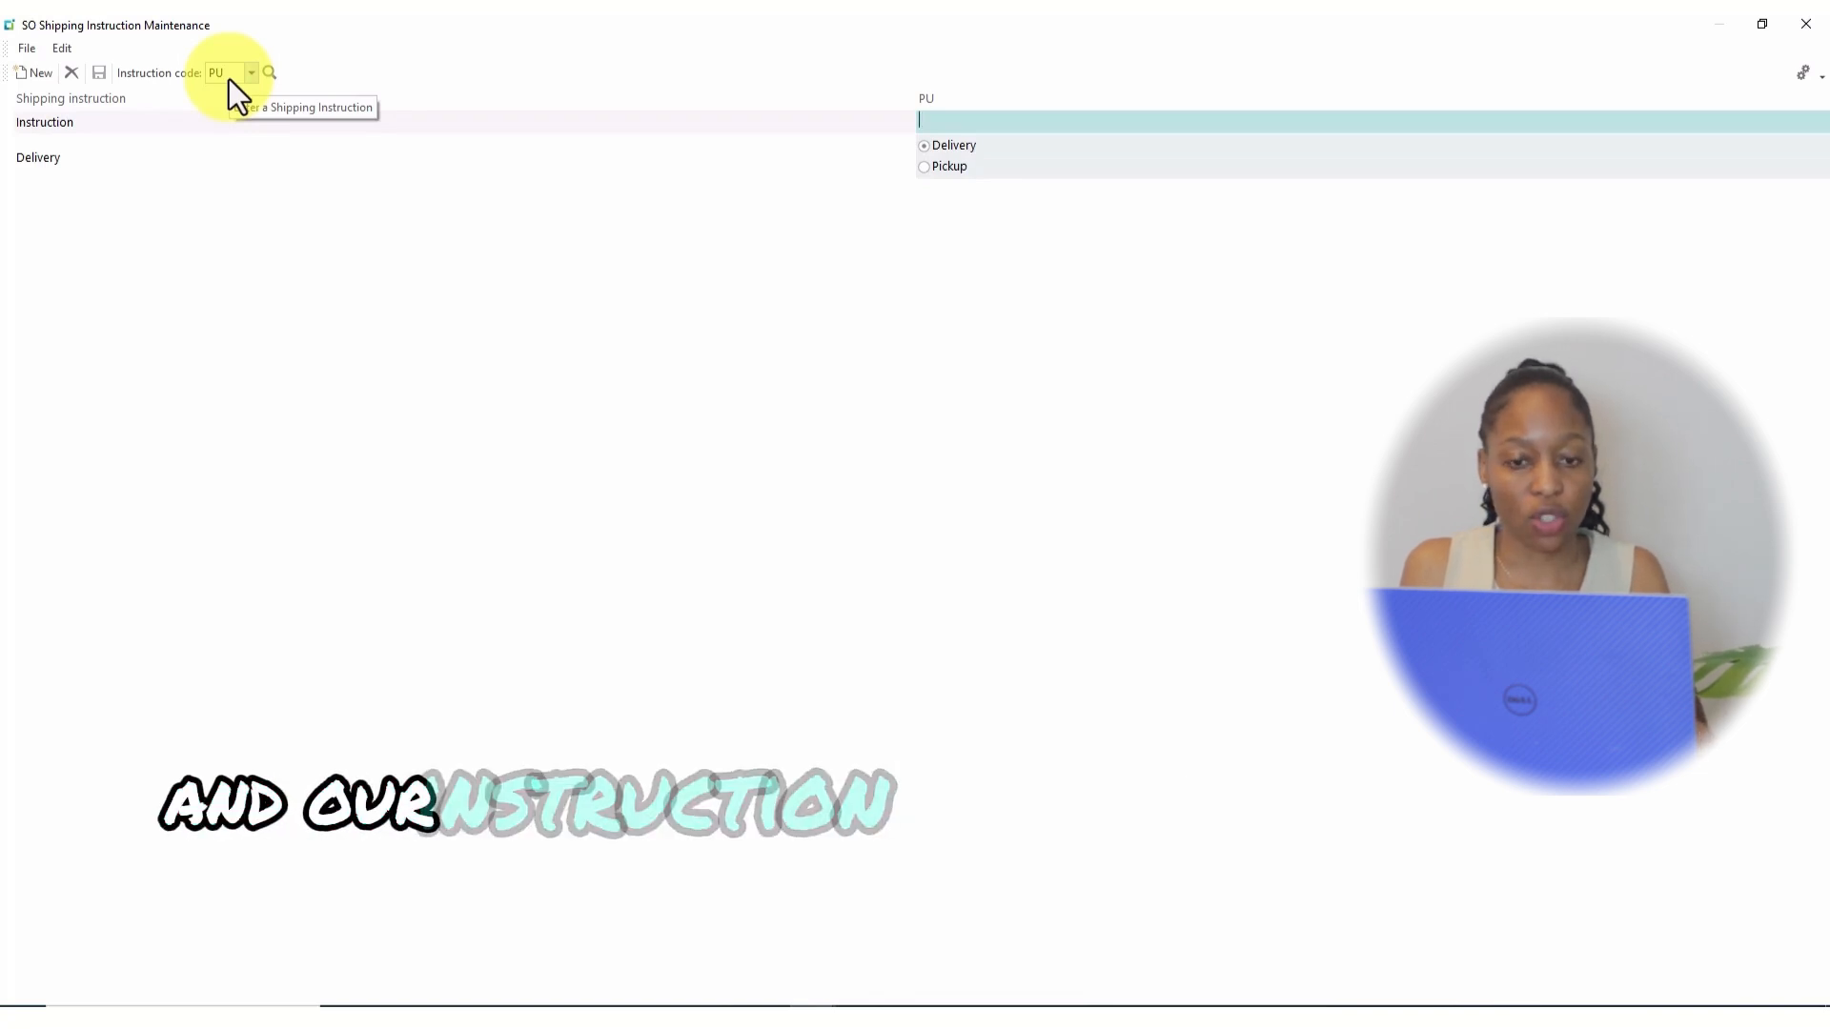
type("C")
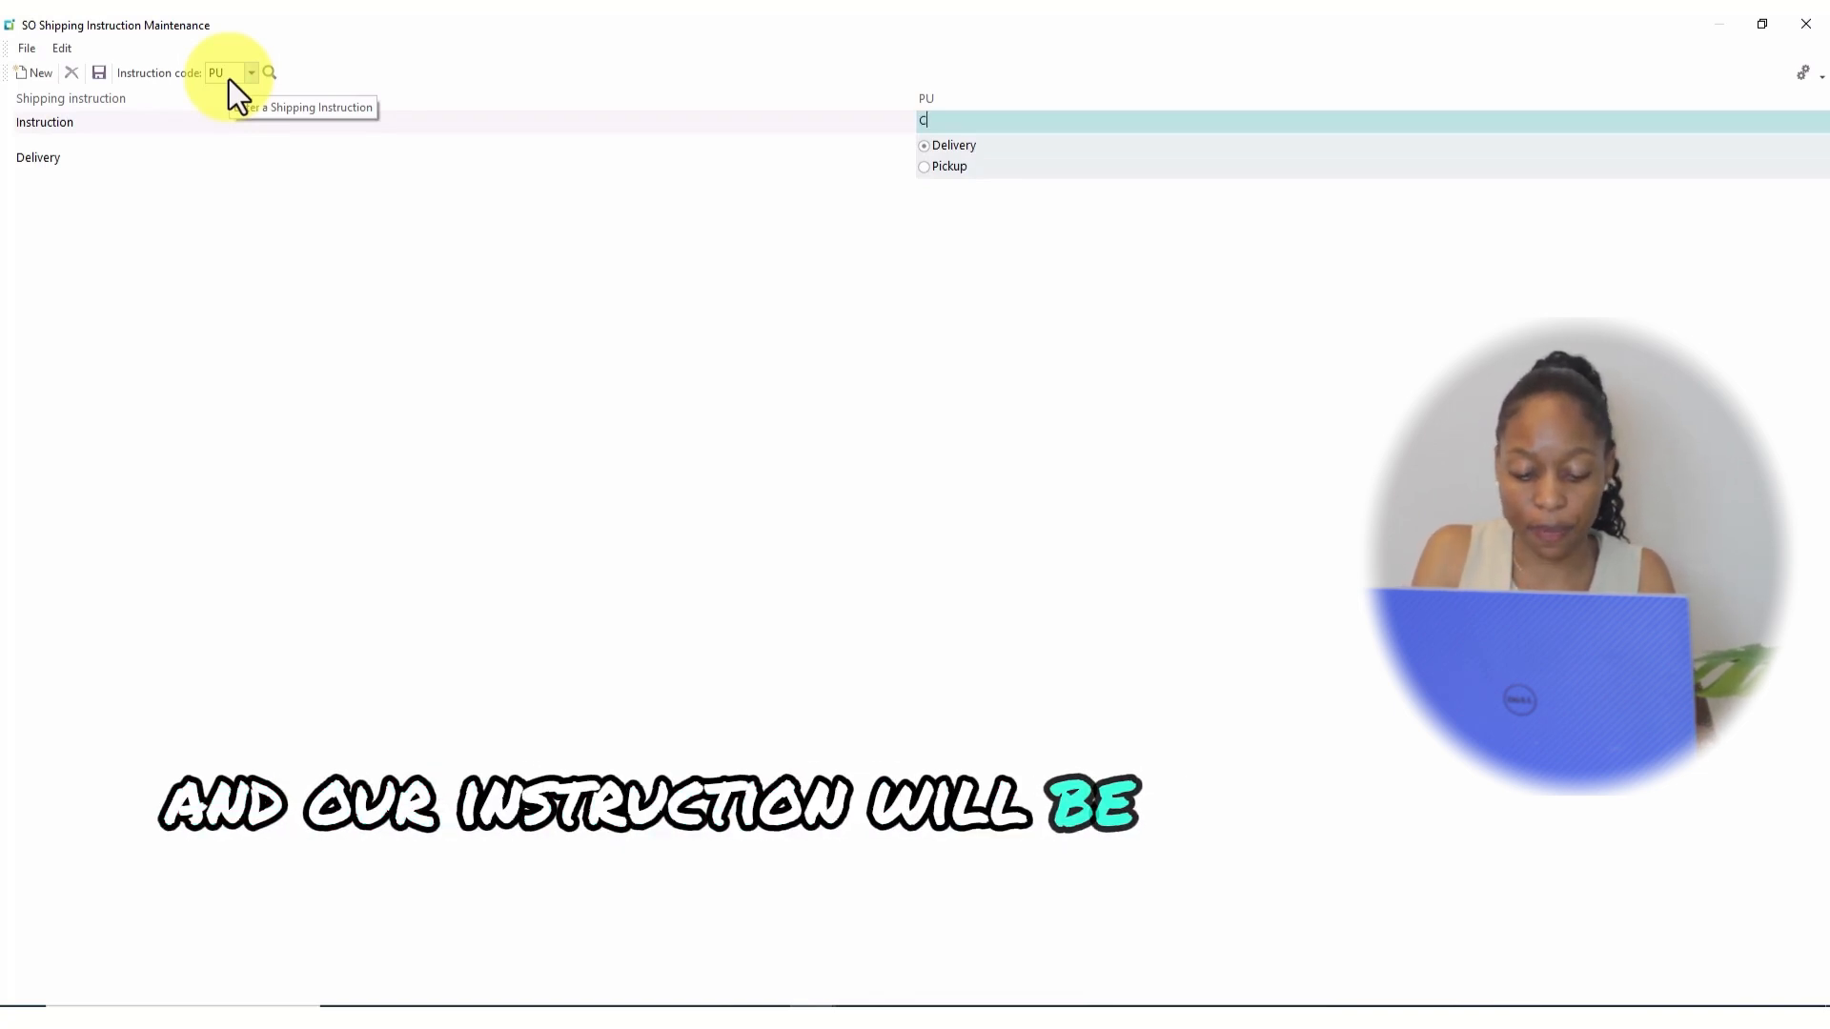
type("ustomer to pick")
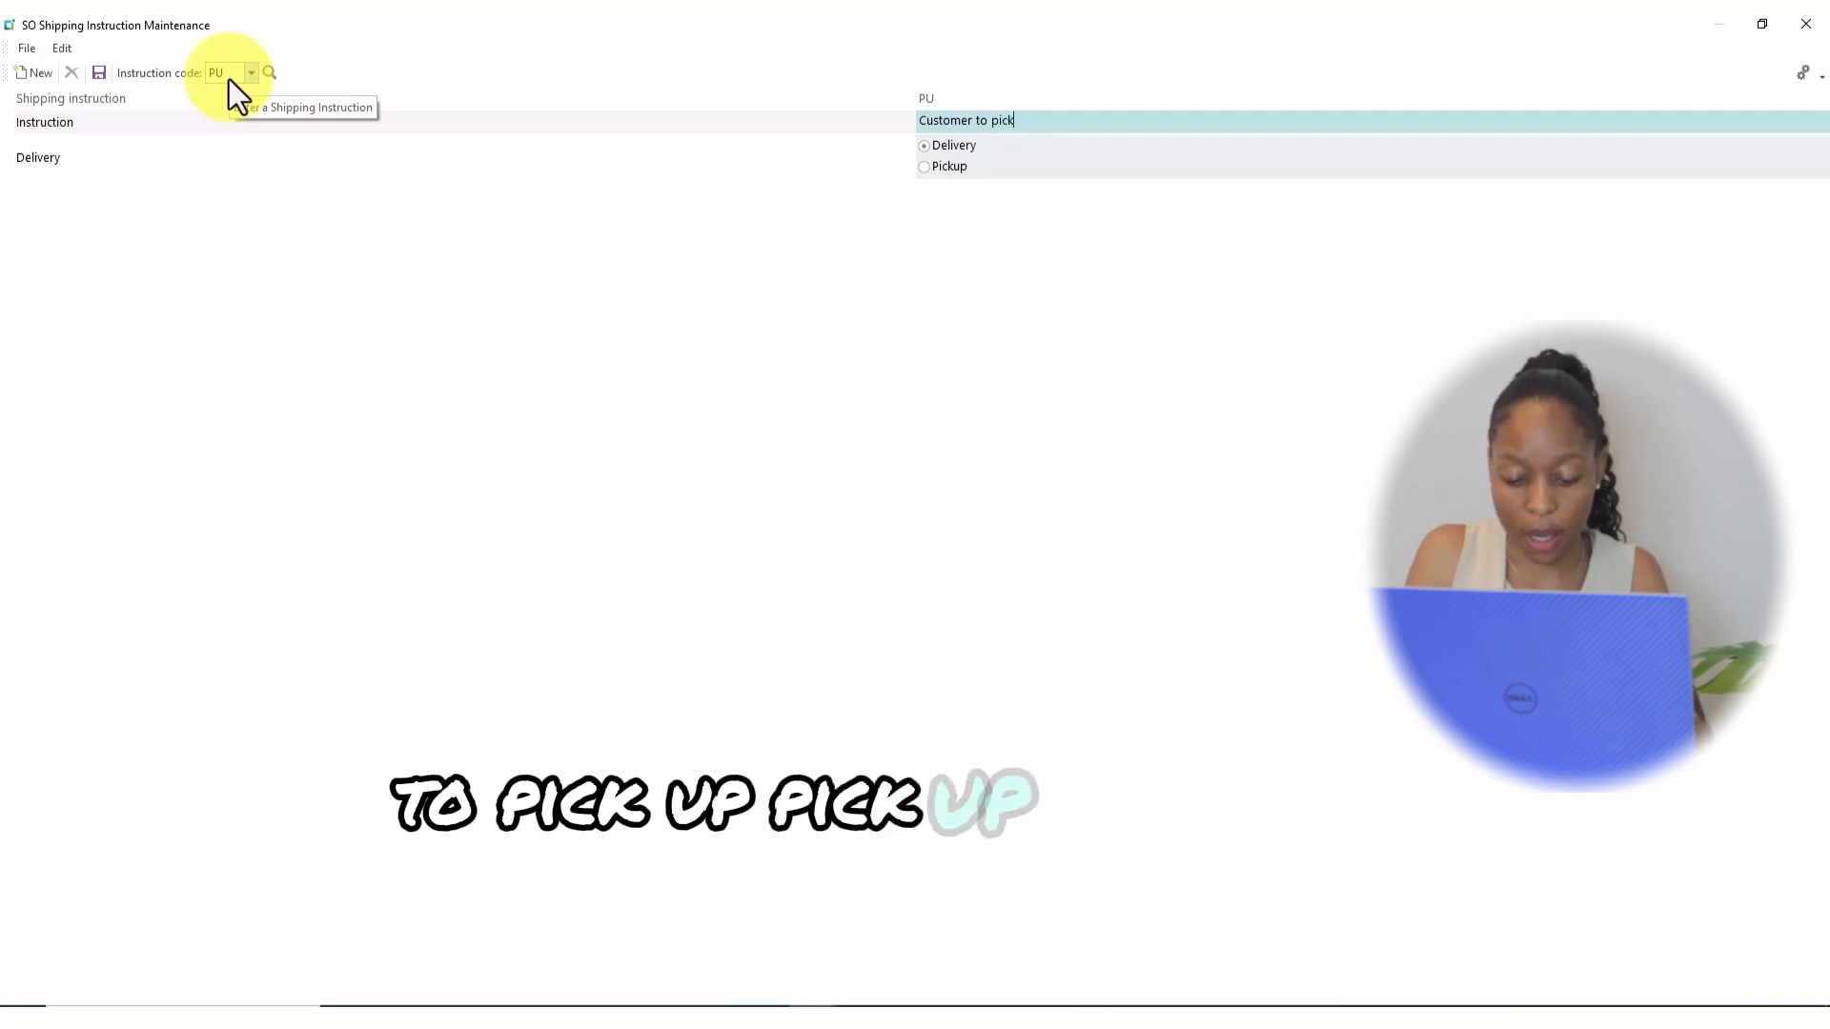
type("ods")
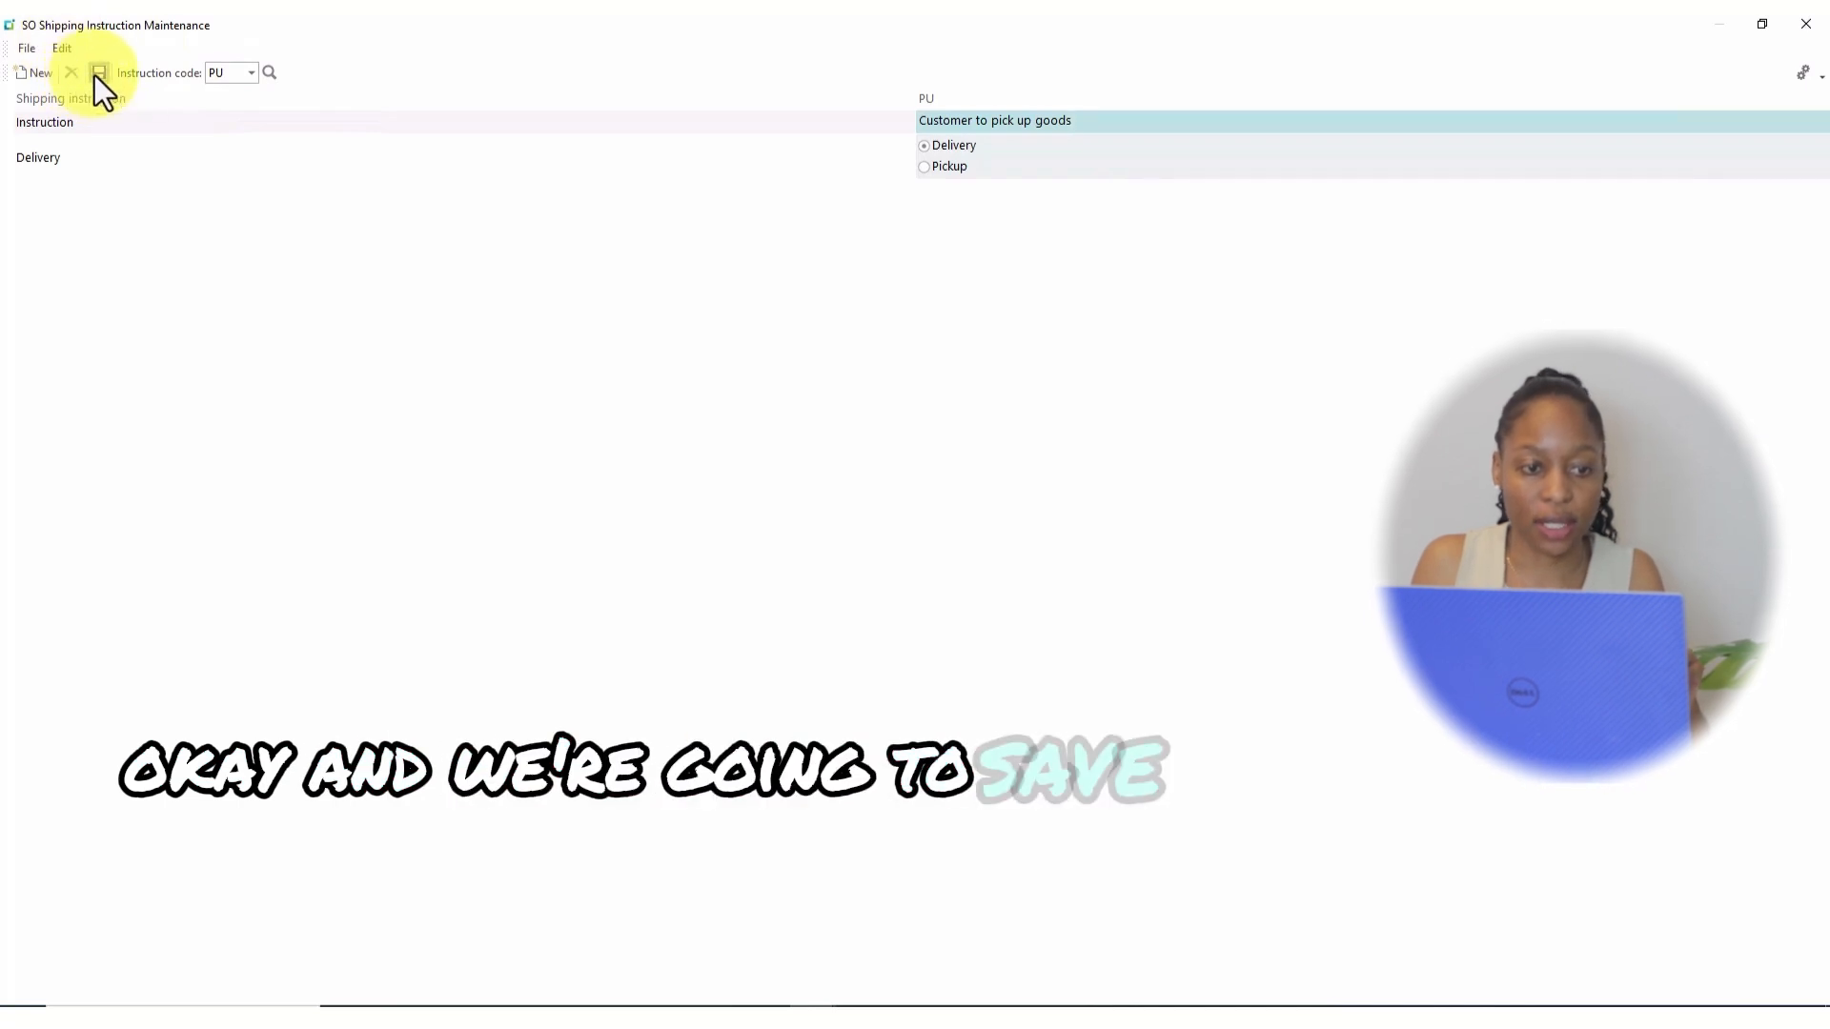
left_click(96, 74)
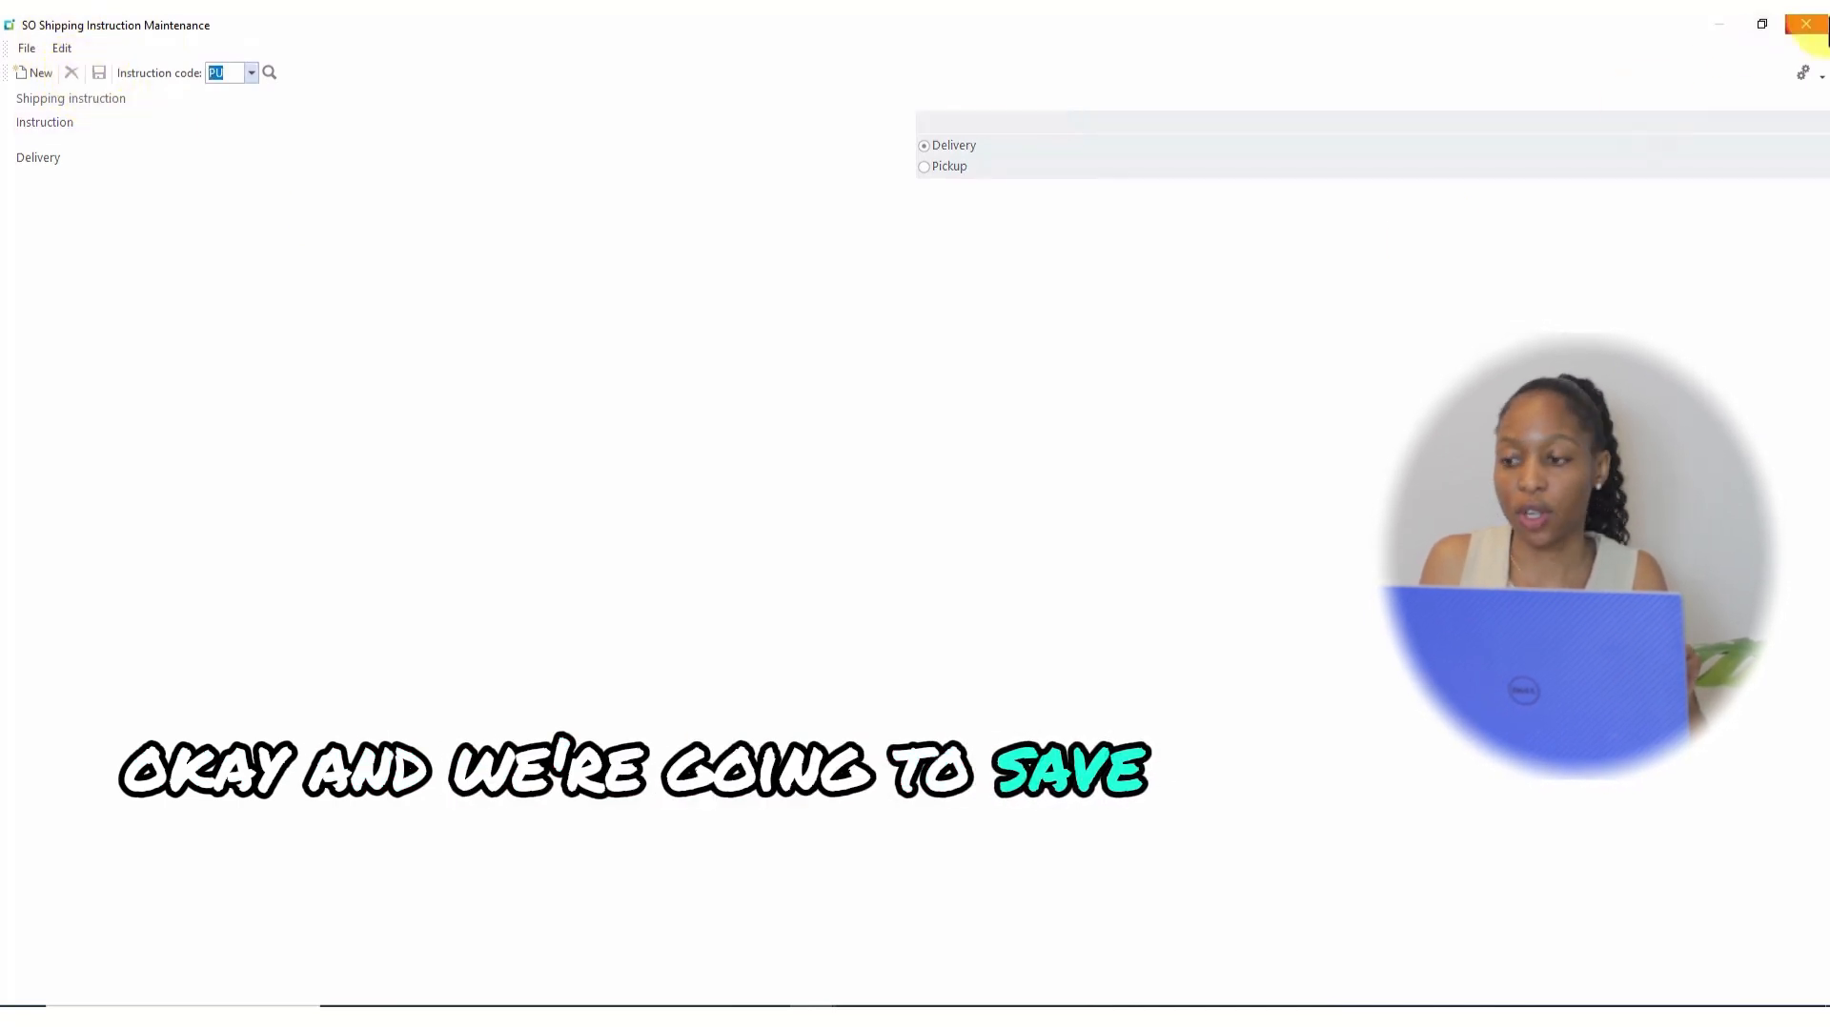
Close shipping instructions and bring up Order Type Maintenance full screen.
left_click(1808, 26)
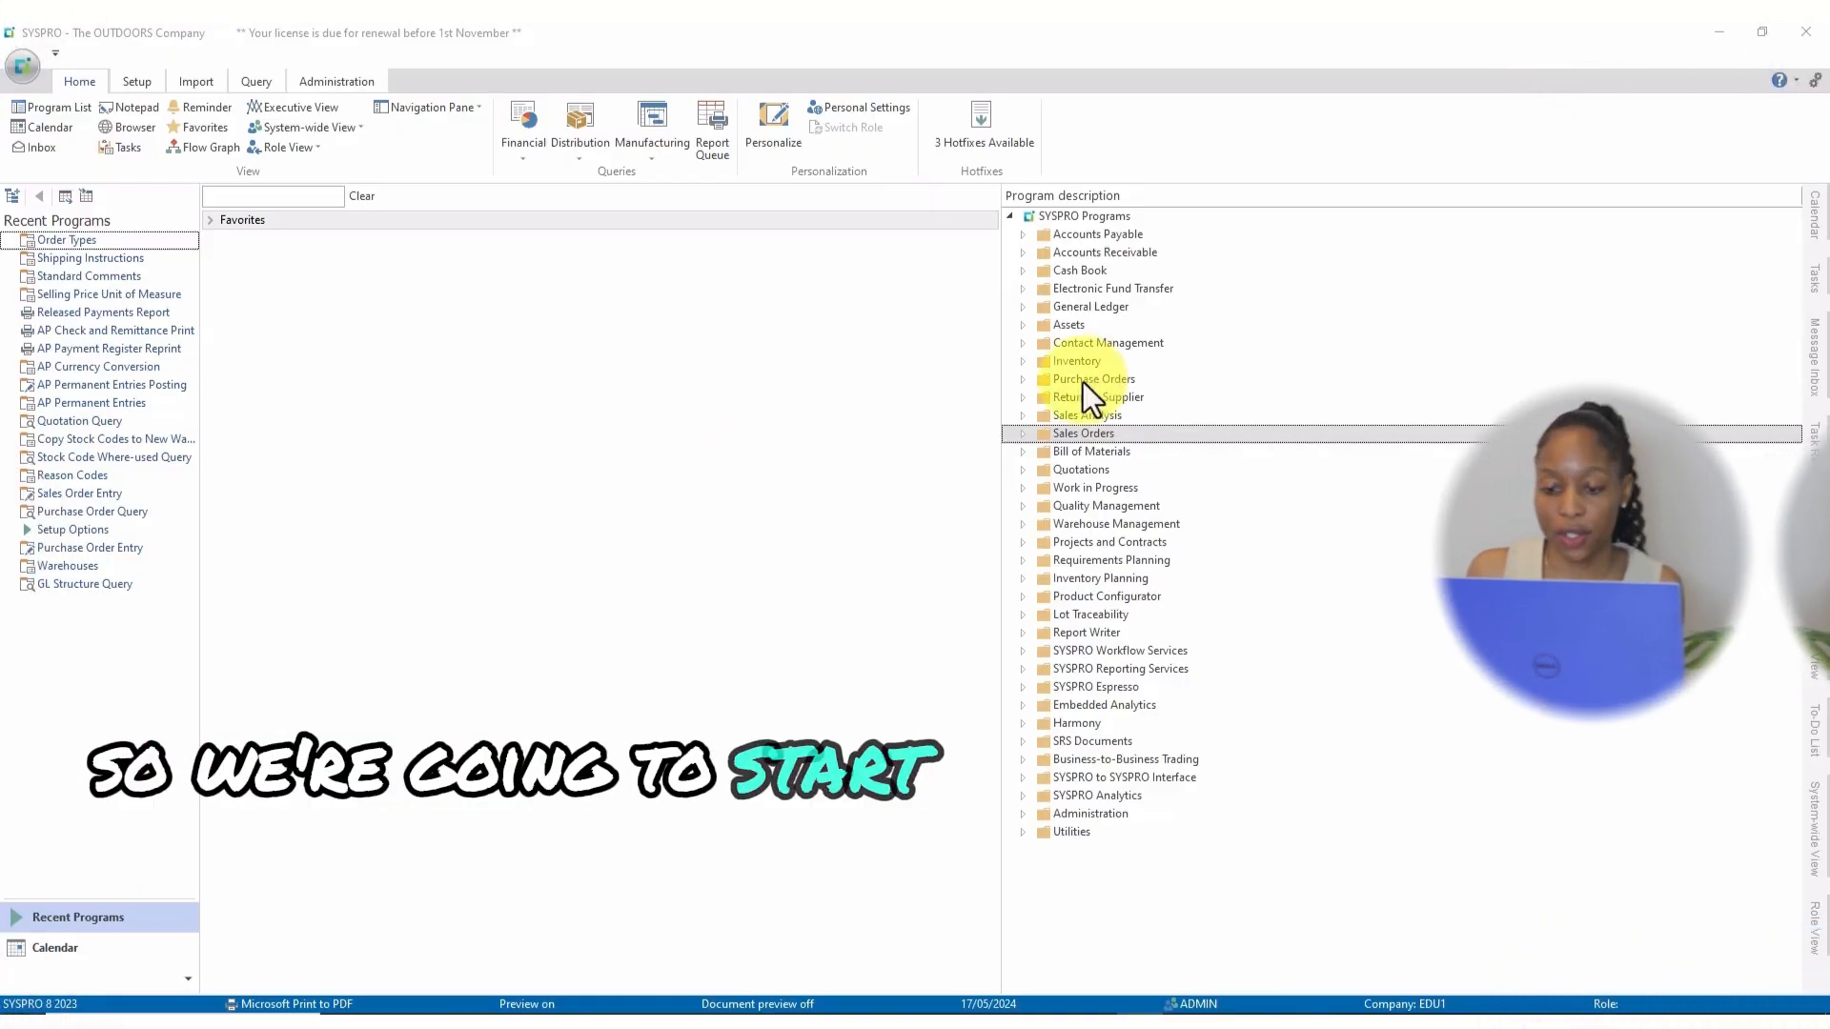
left_click(1021, 436)
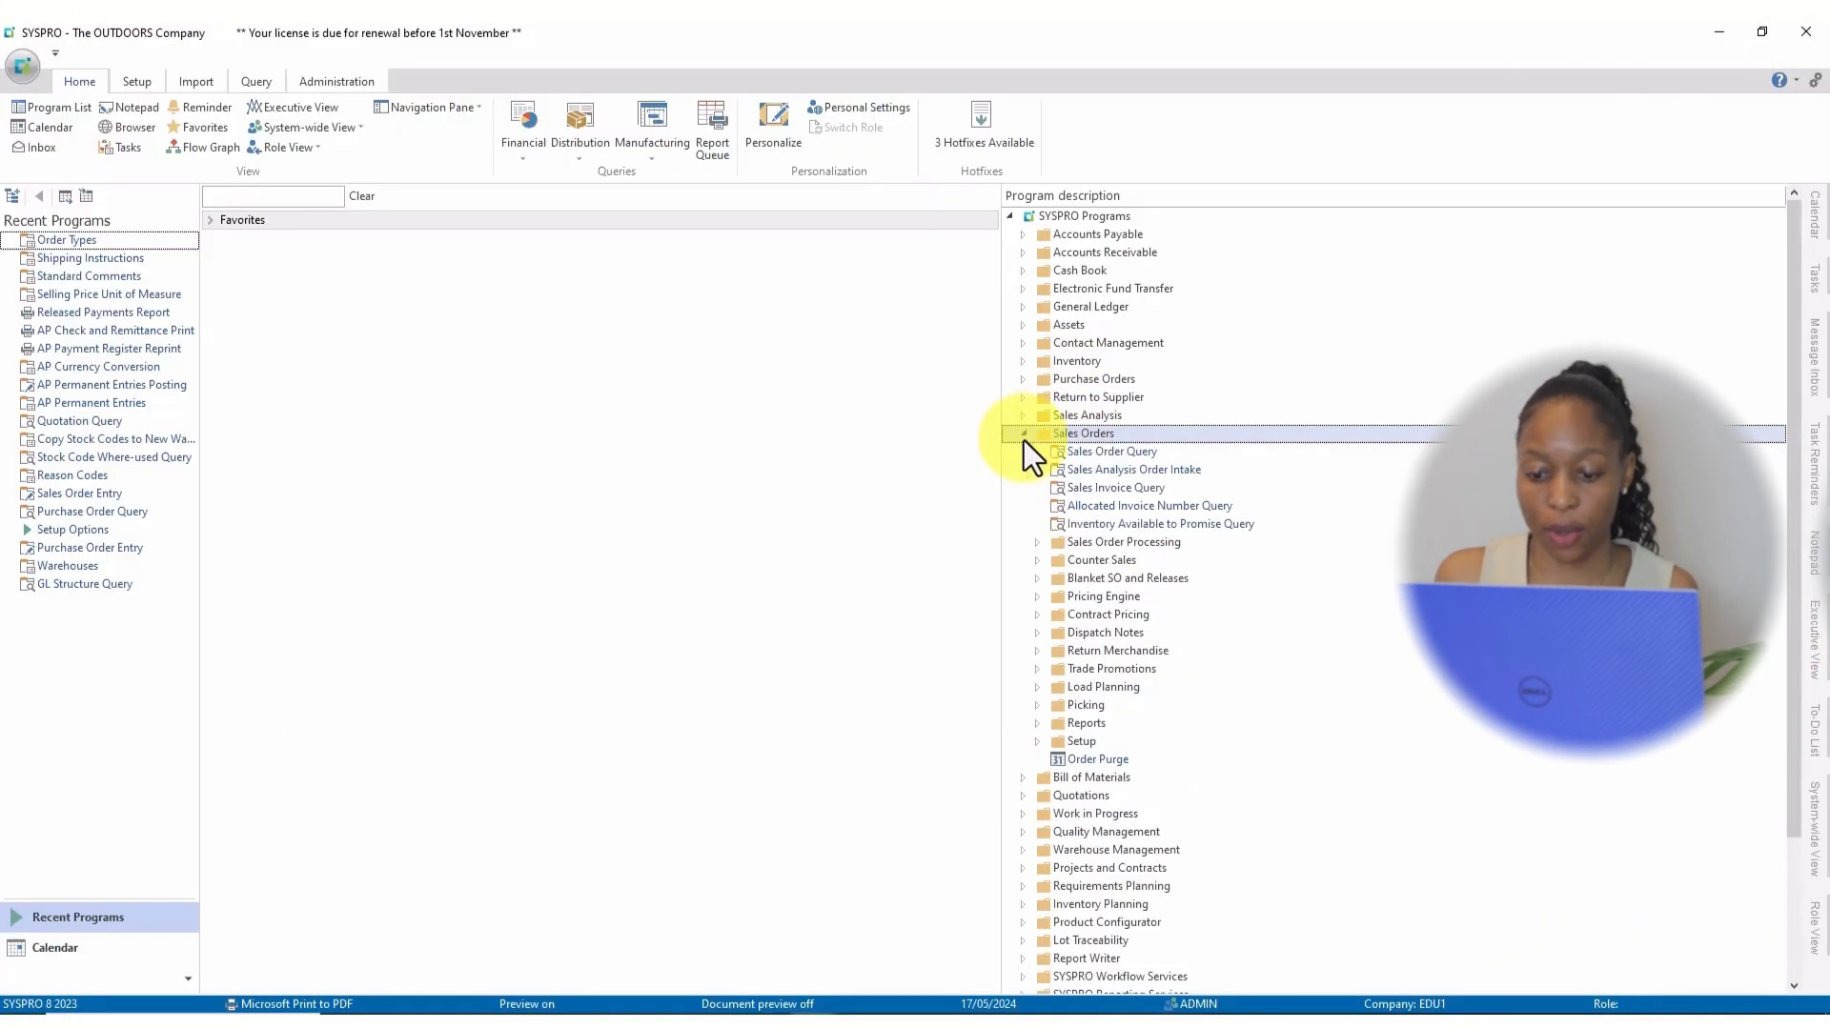
left_click(1038, 740)
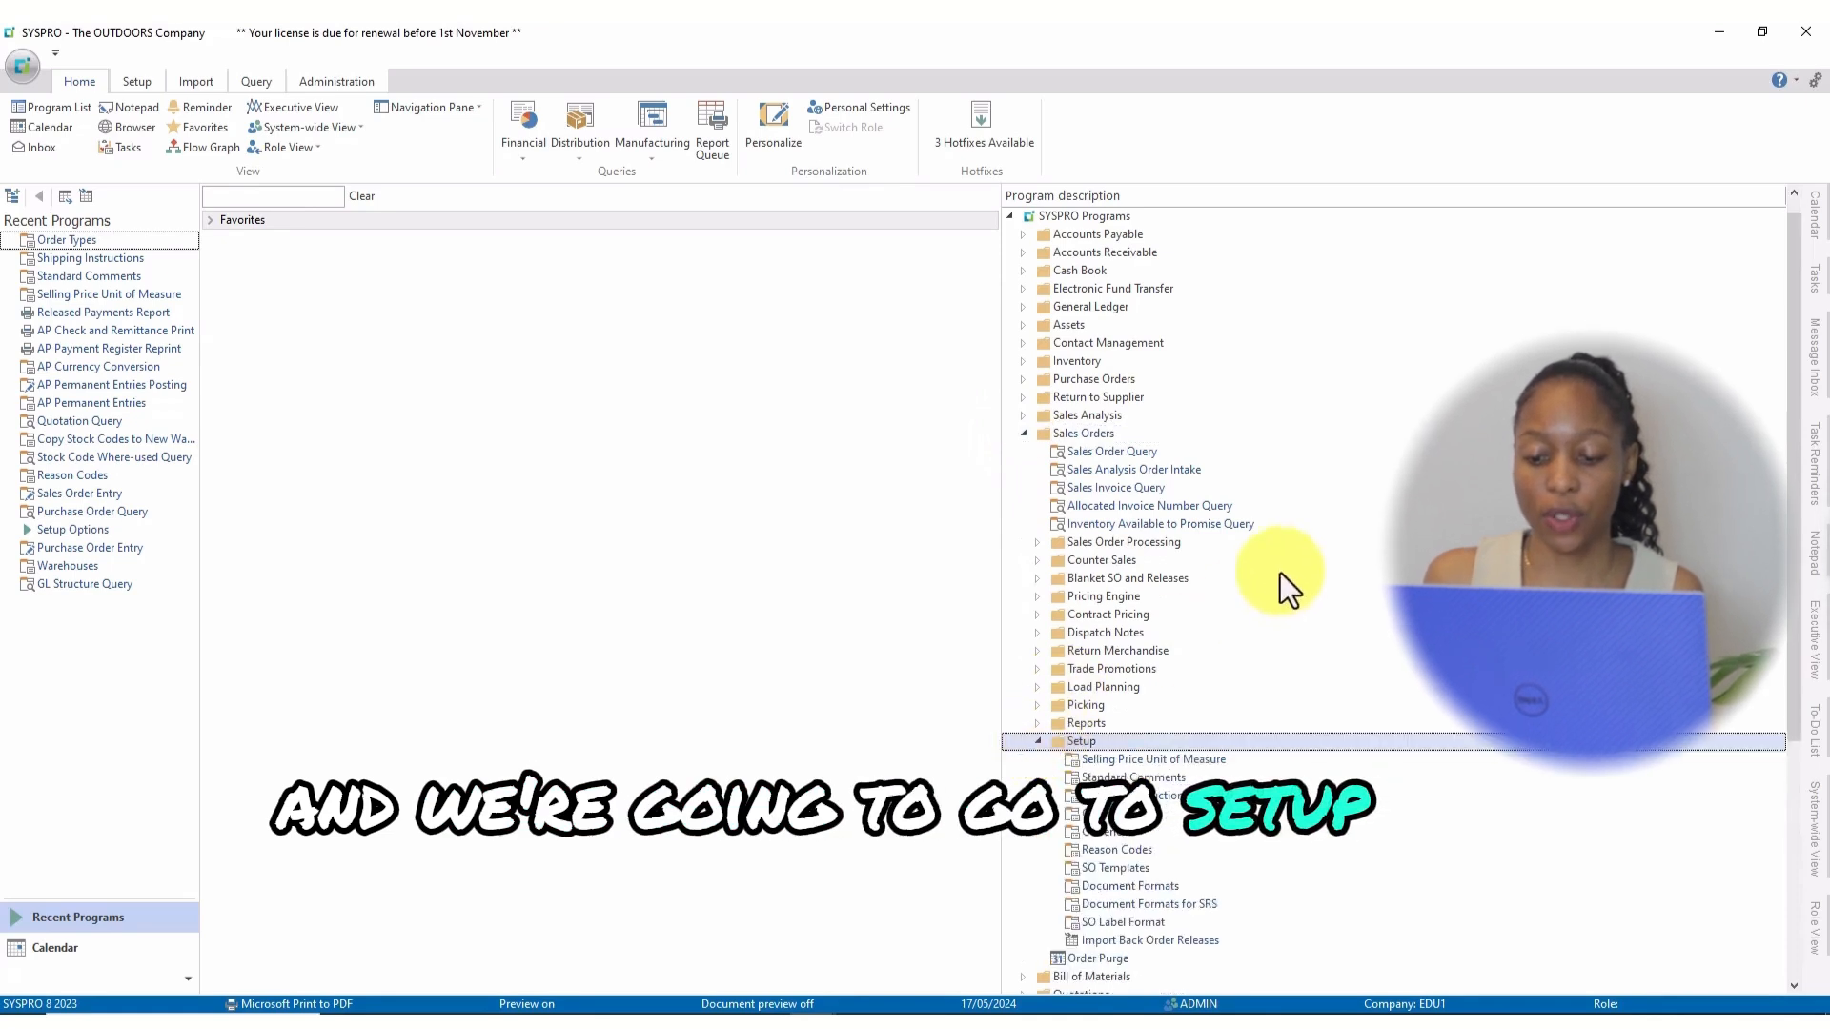
scroll(1279, 574, "down", 3)
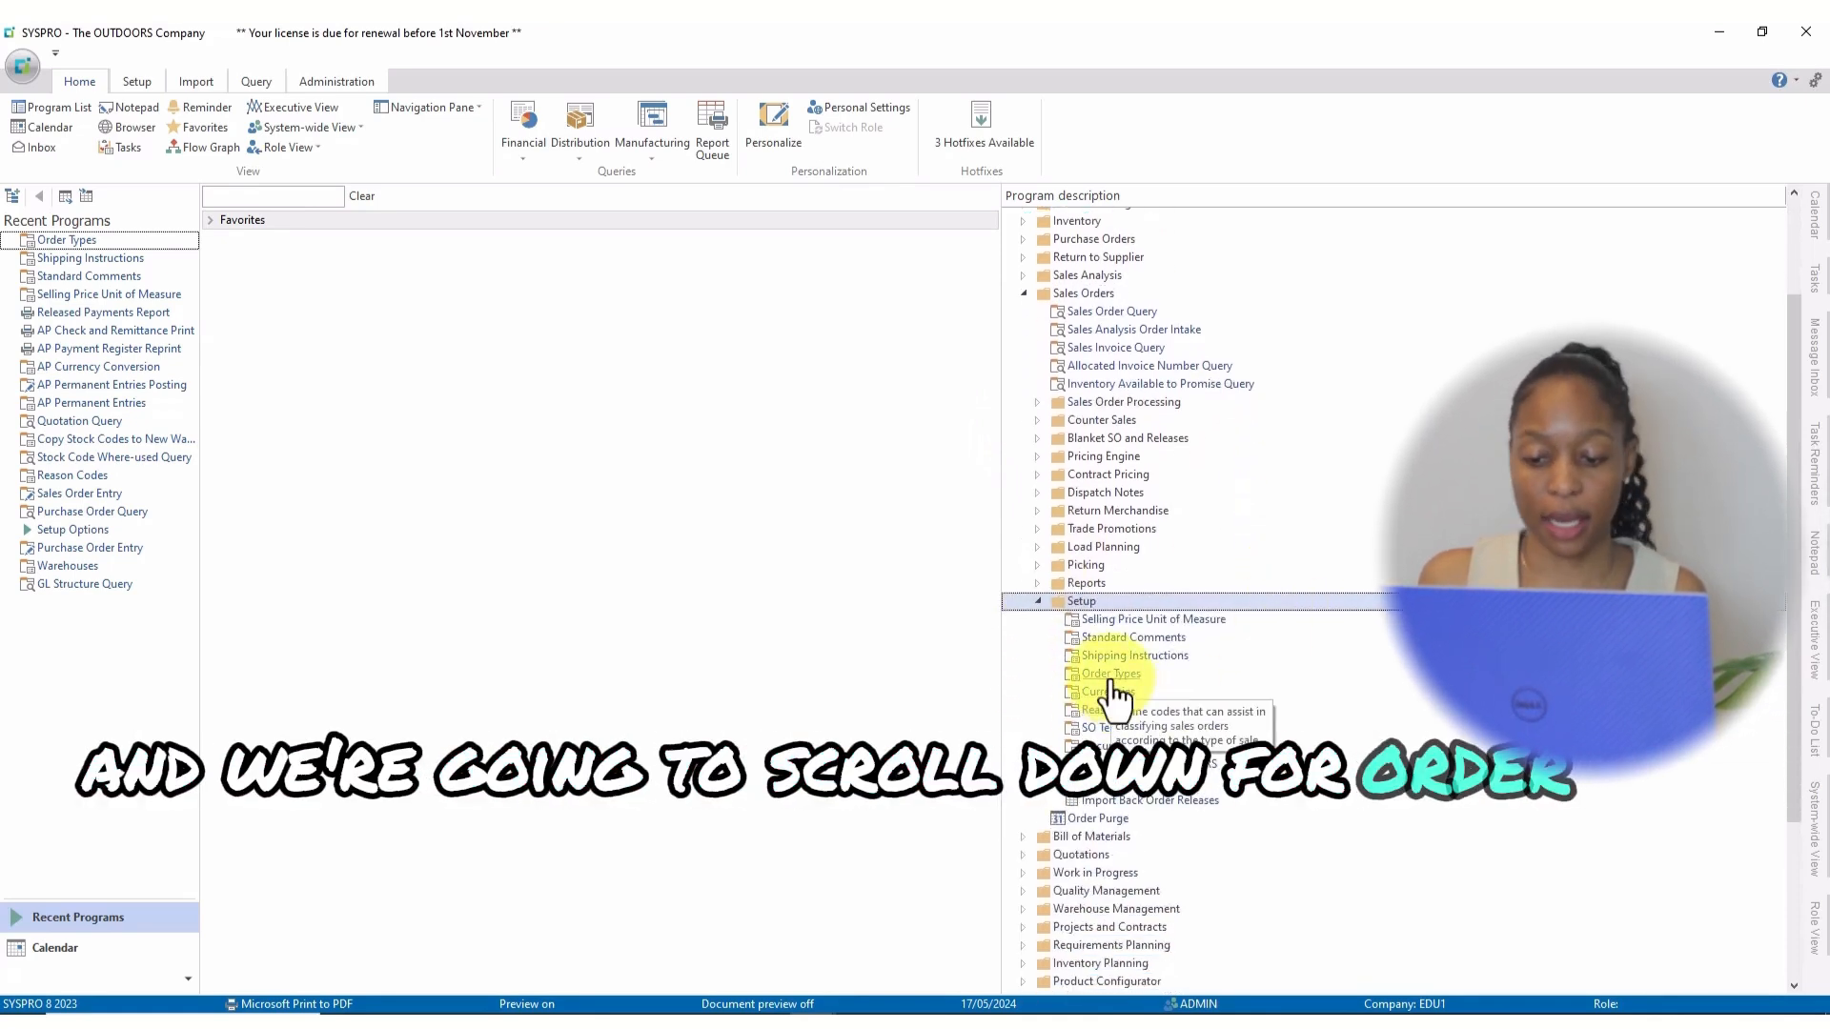
left_click(1111, 677)
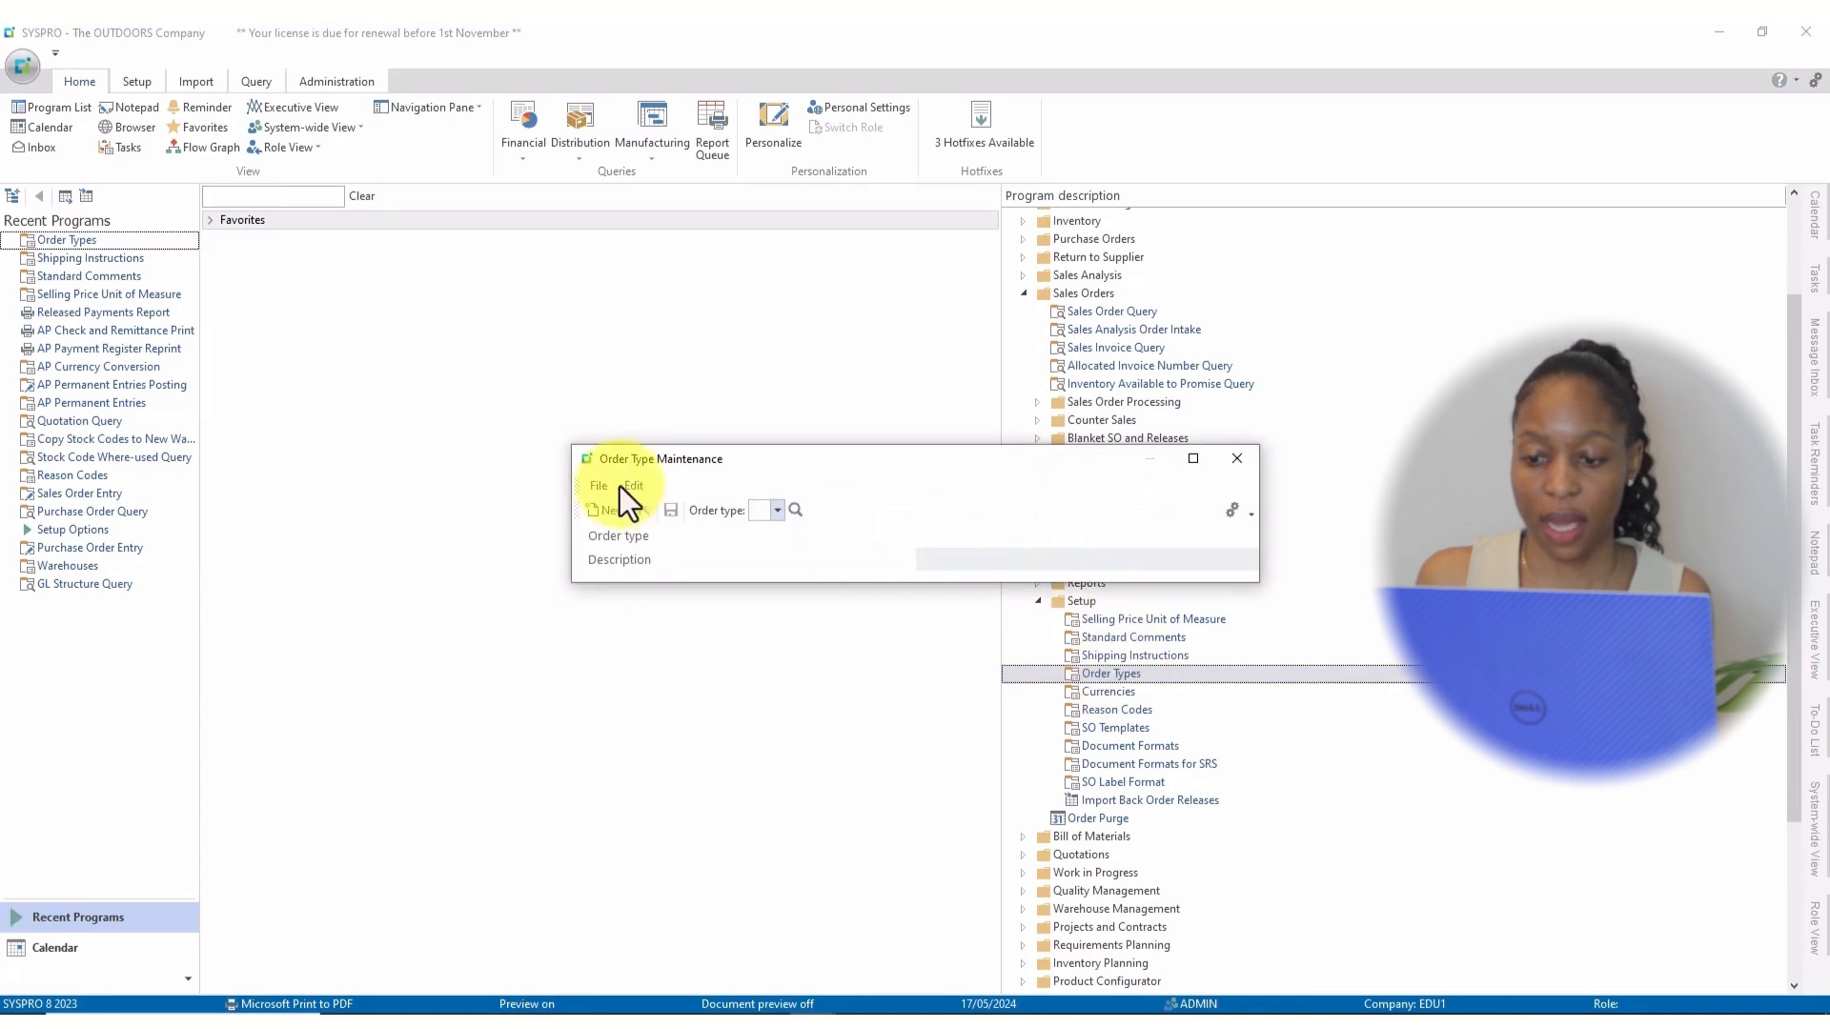
left_click(1192, 459)
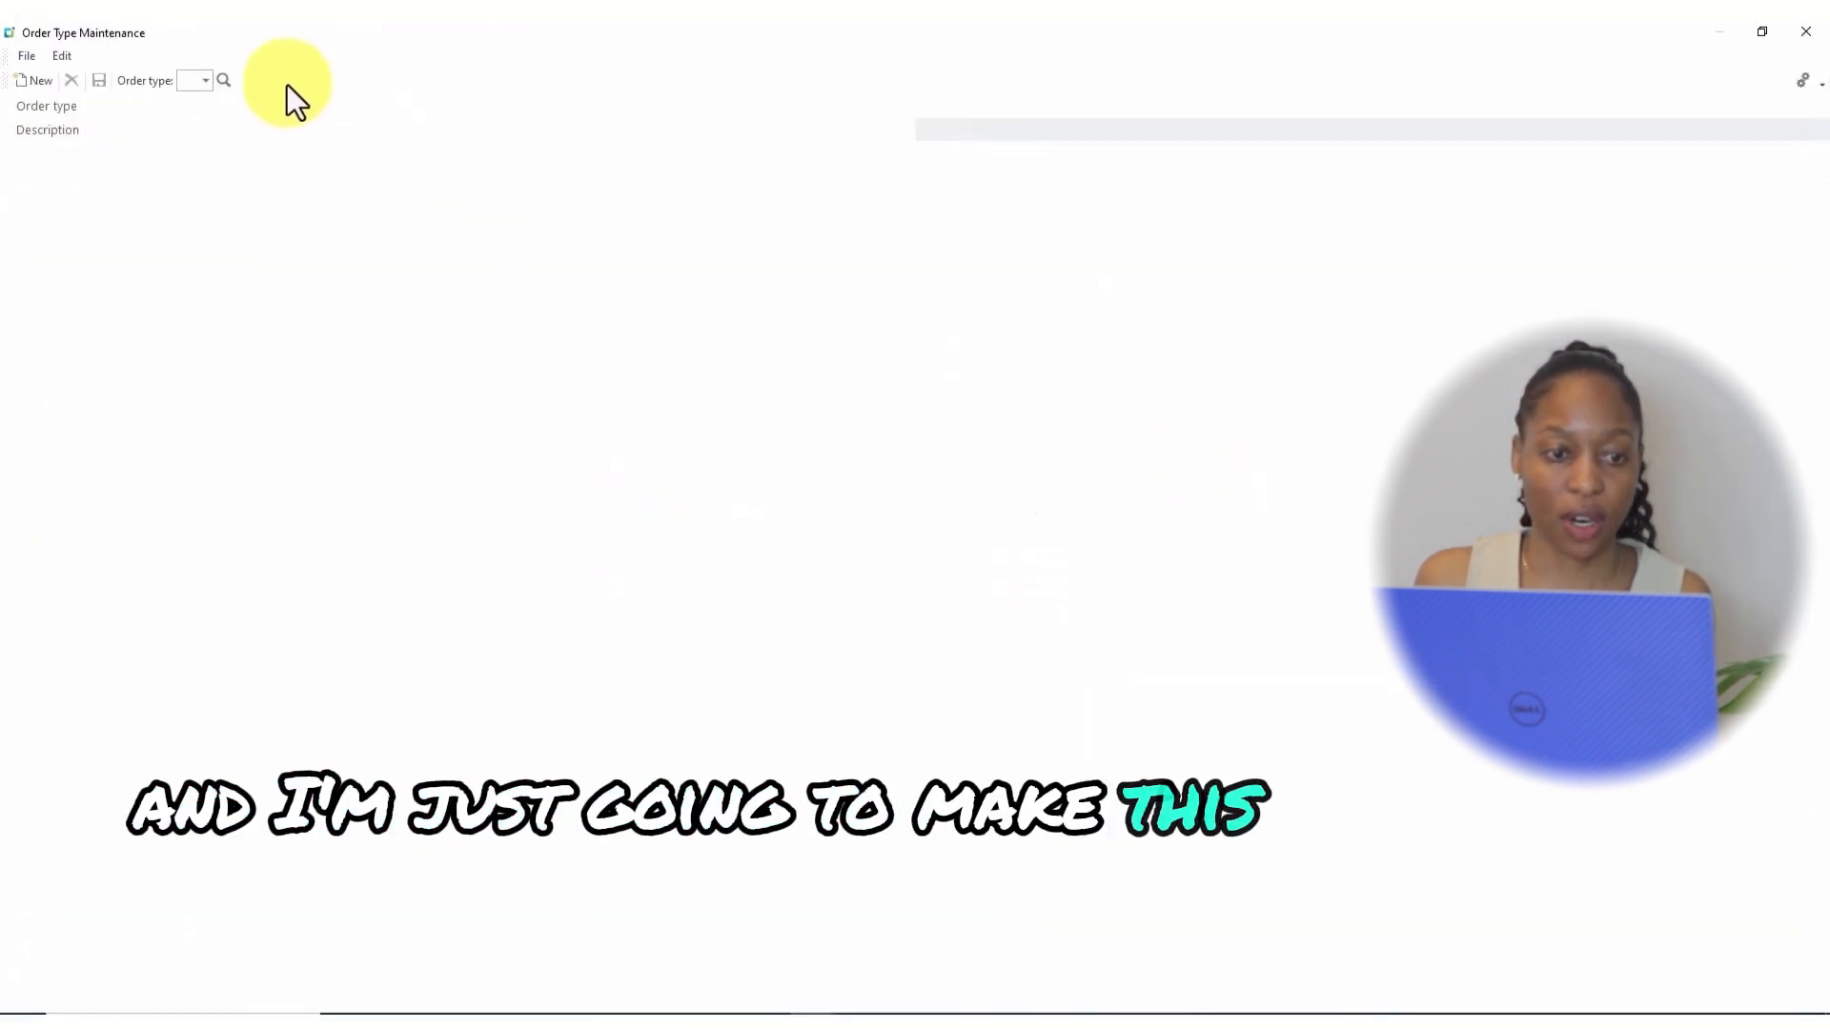
Add order type E, 'Order received by email', save it, and close the window.
left_click(181, 82)
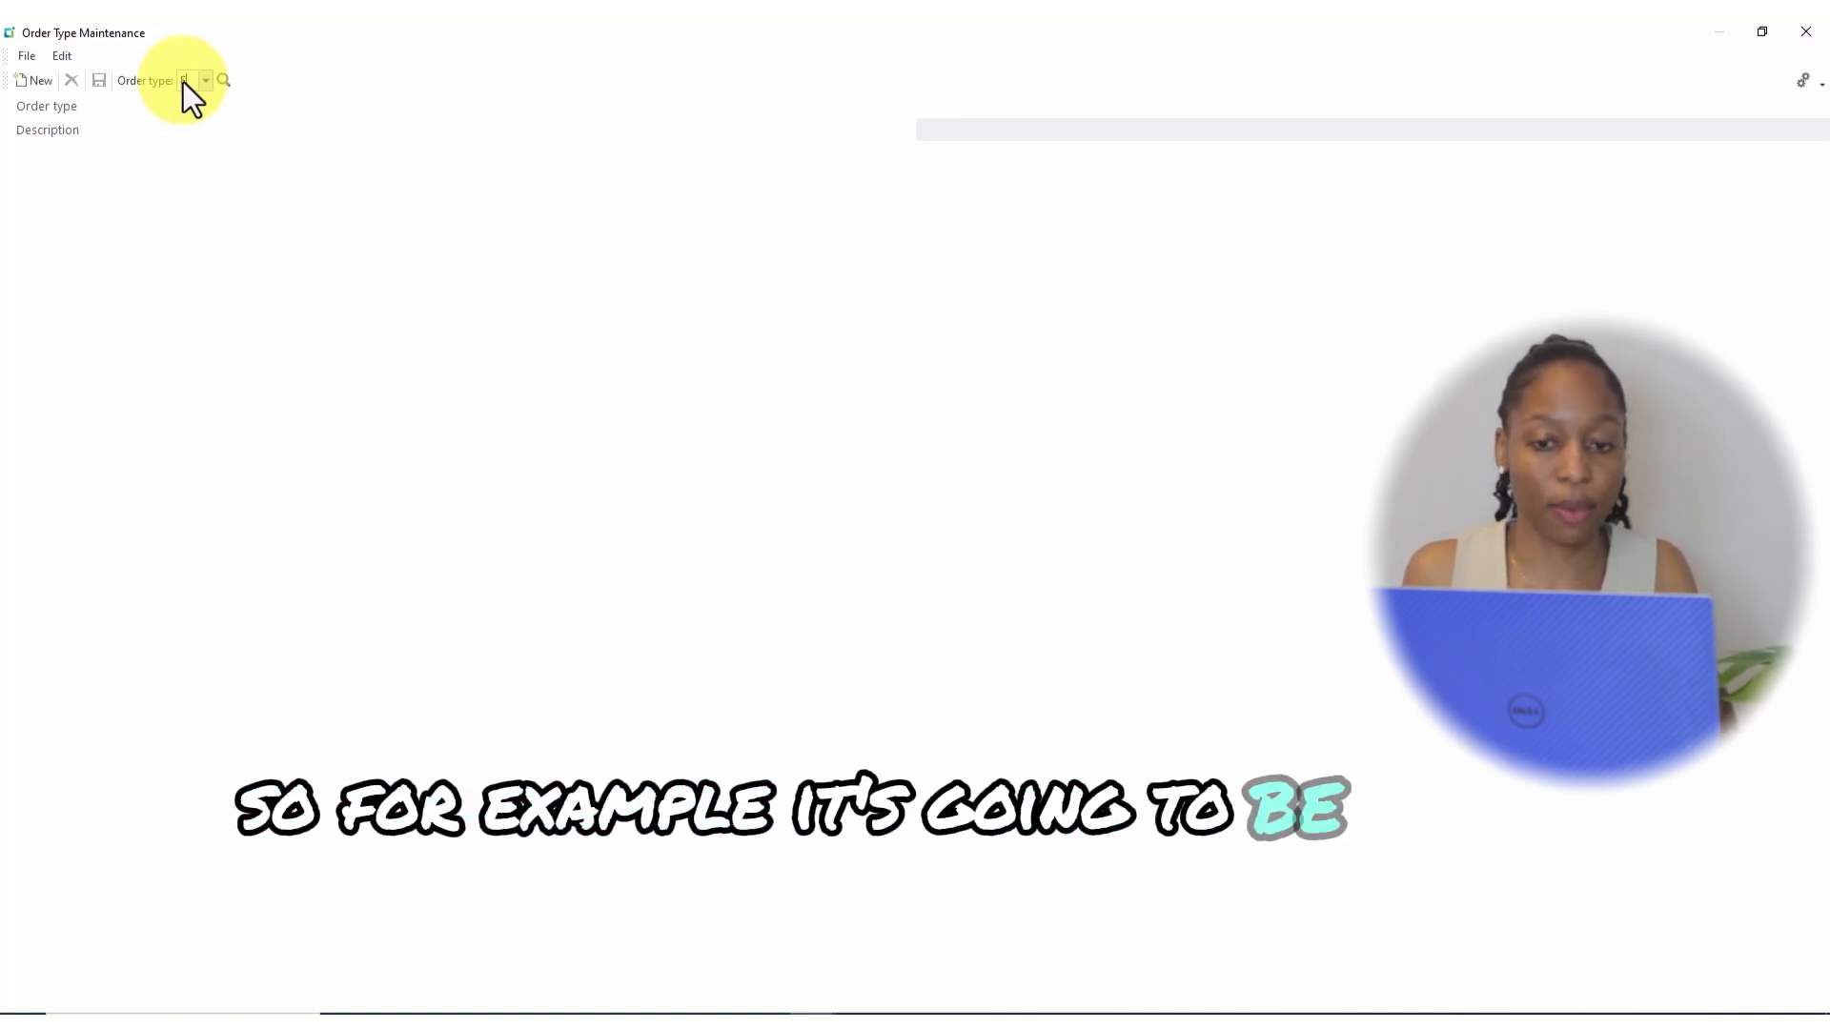
type("E")
key("Return")
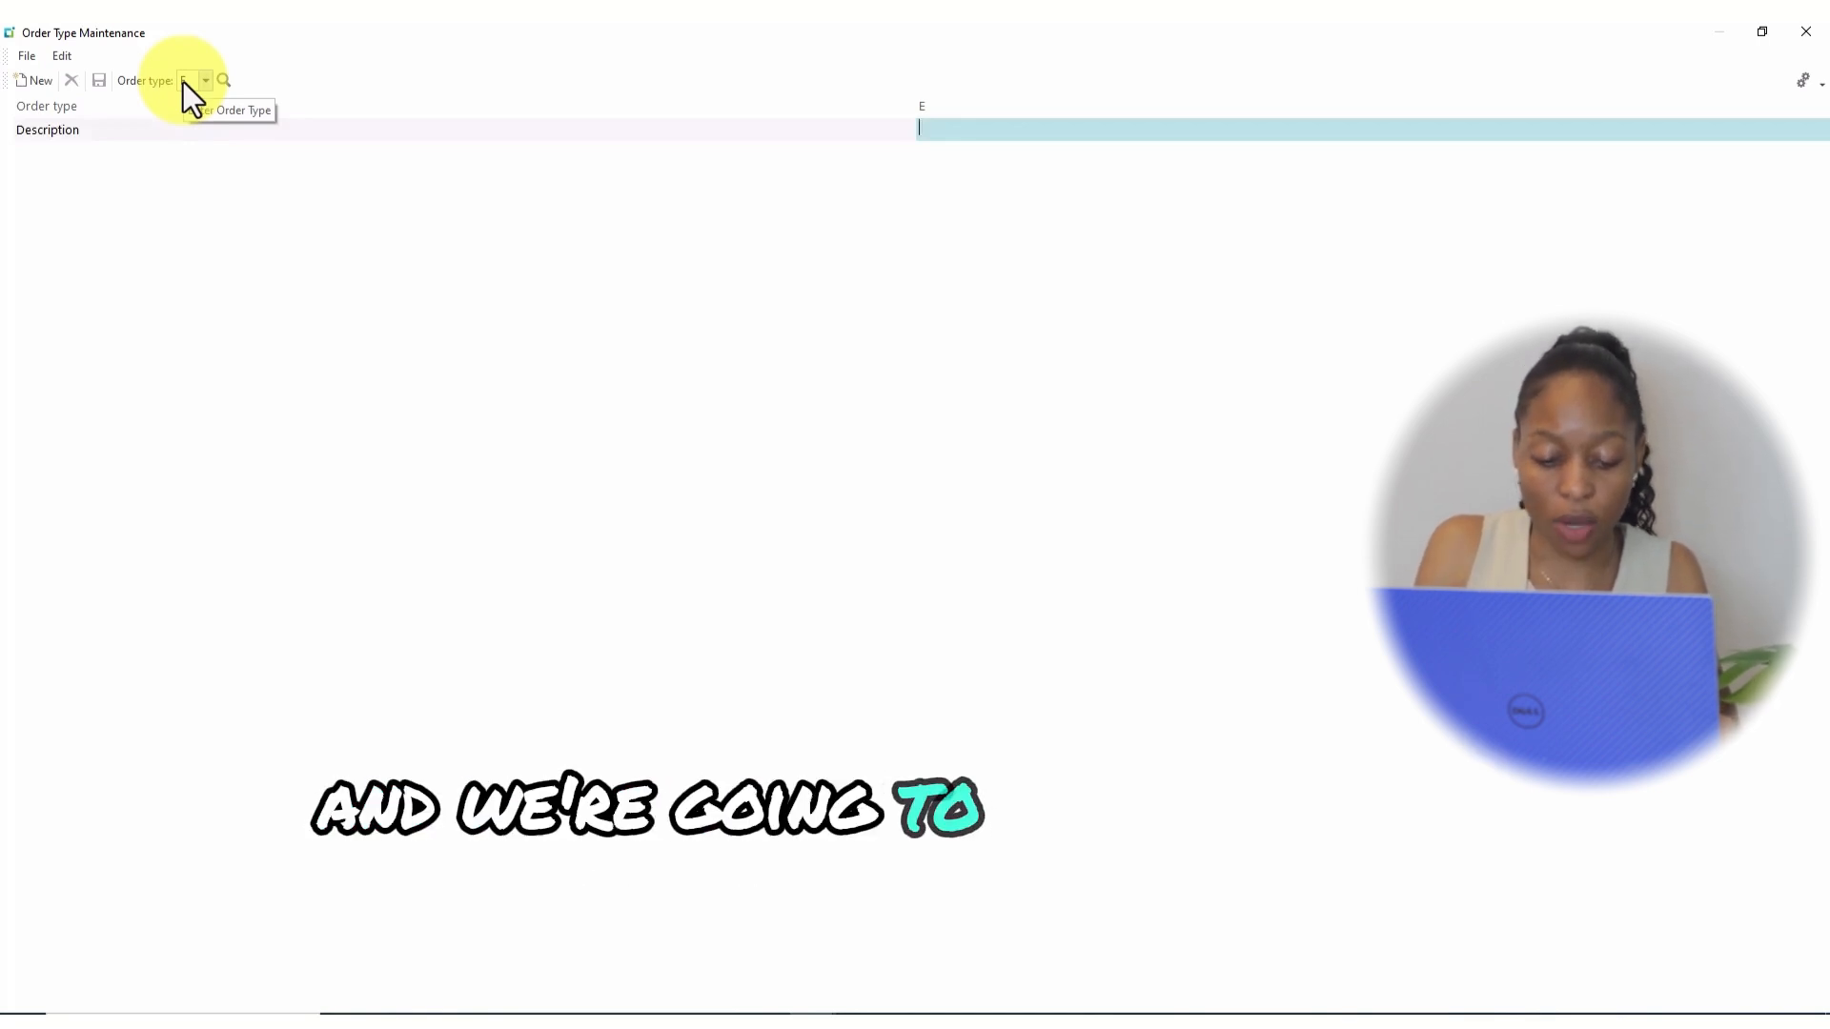
type("Orde")
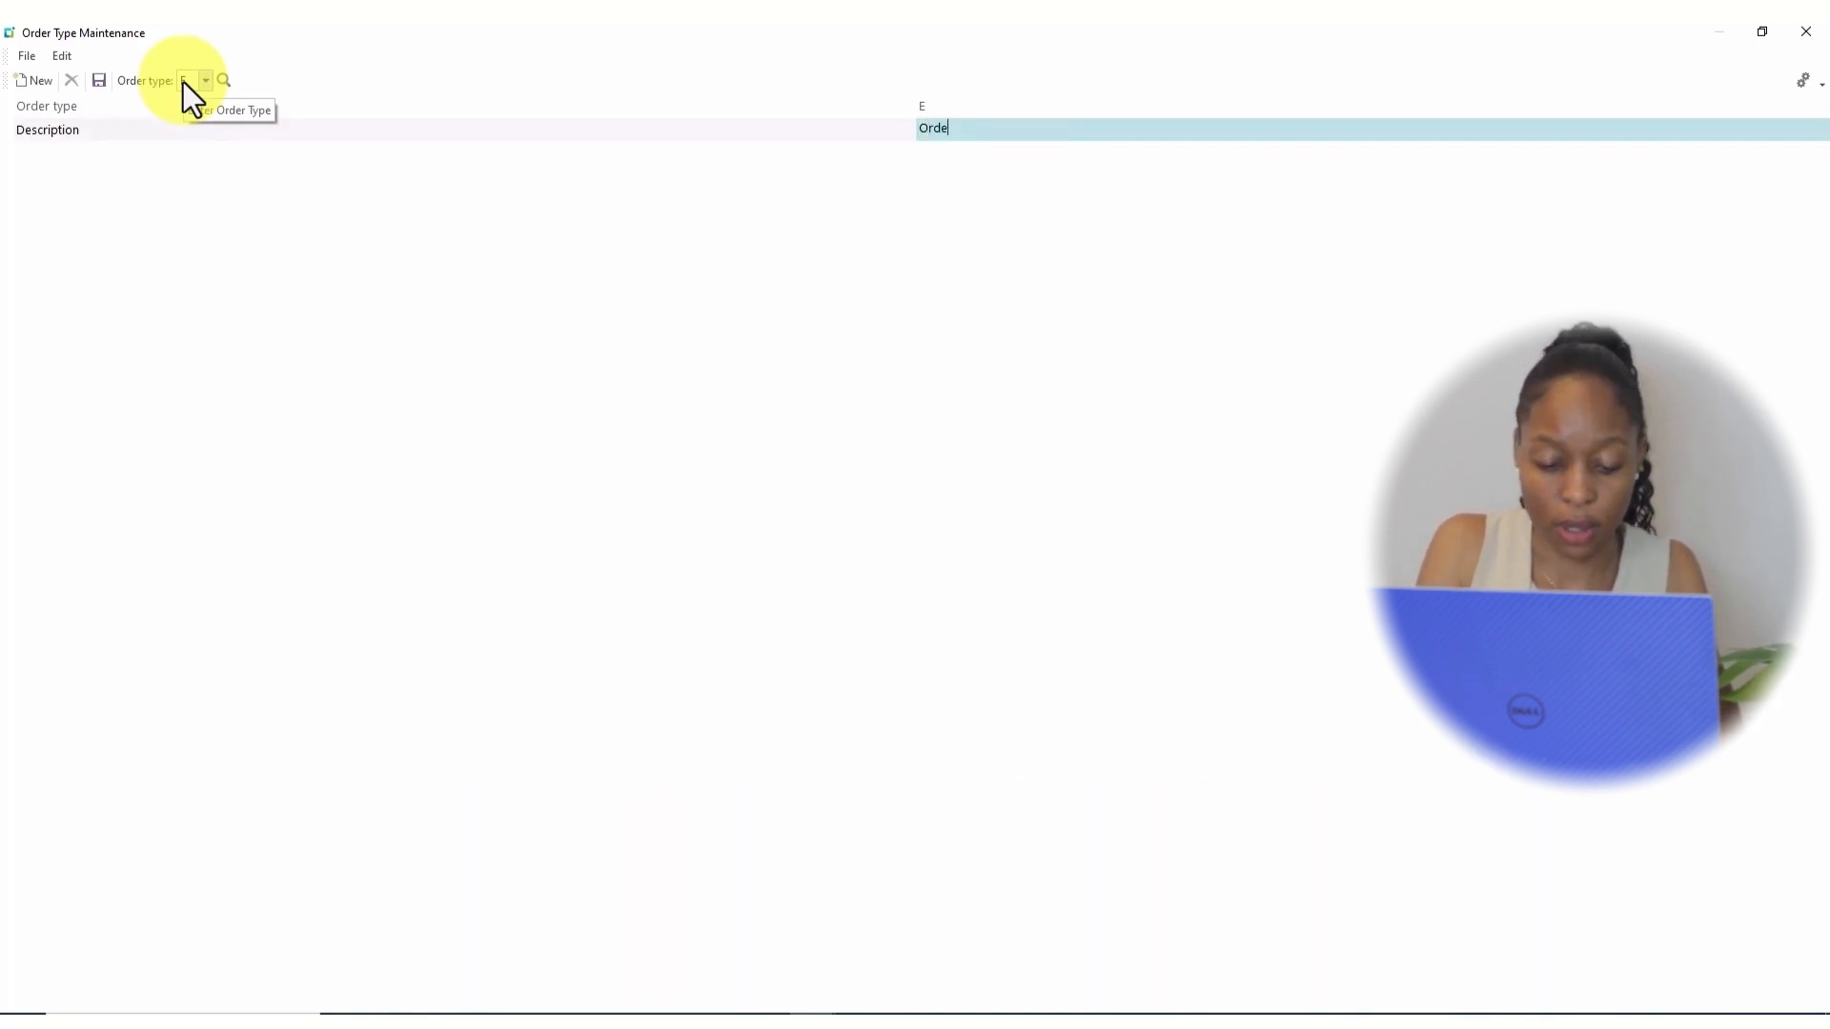
type("r ")
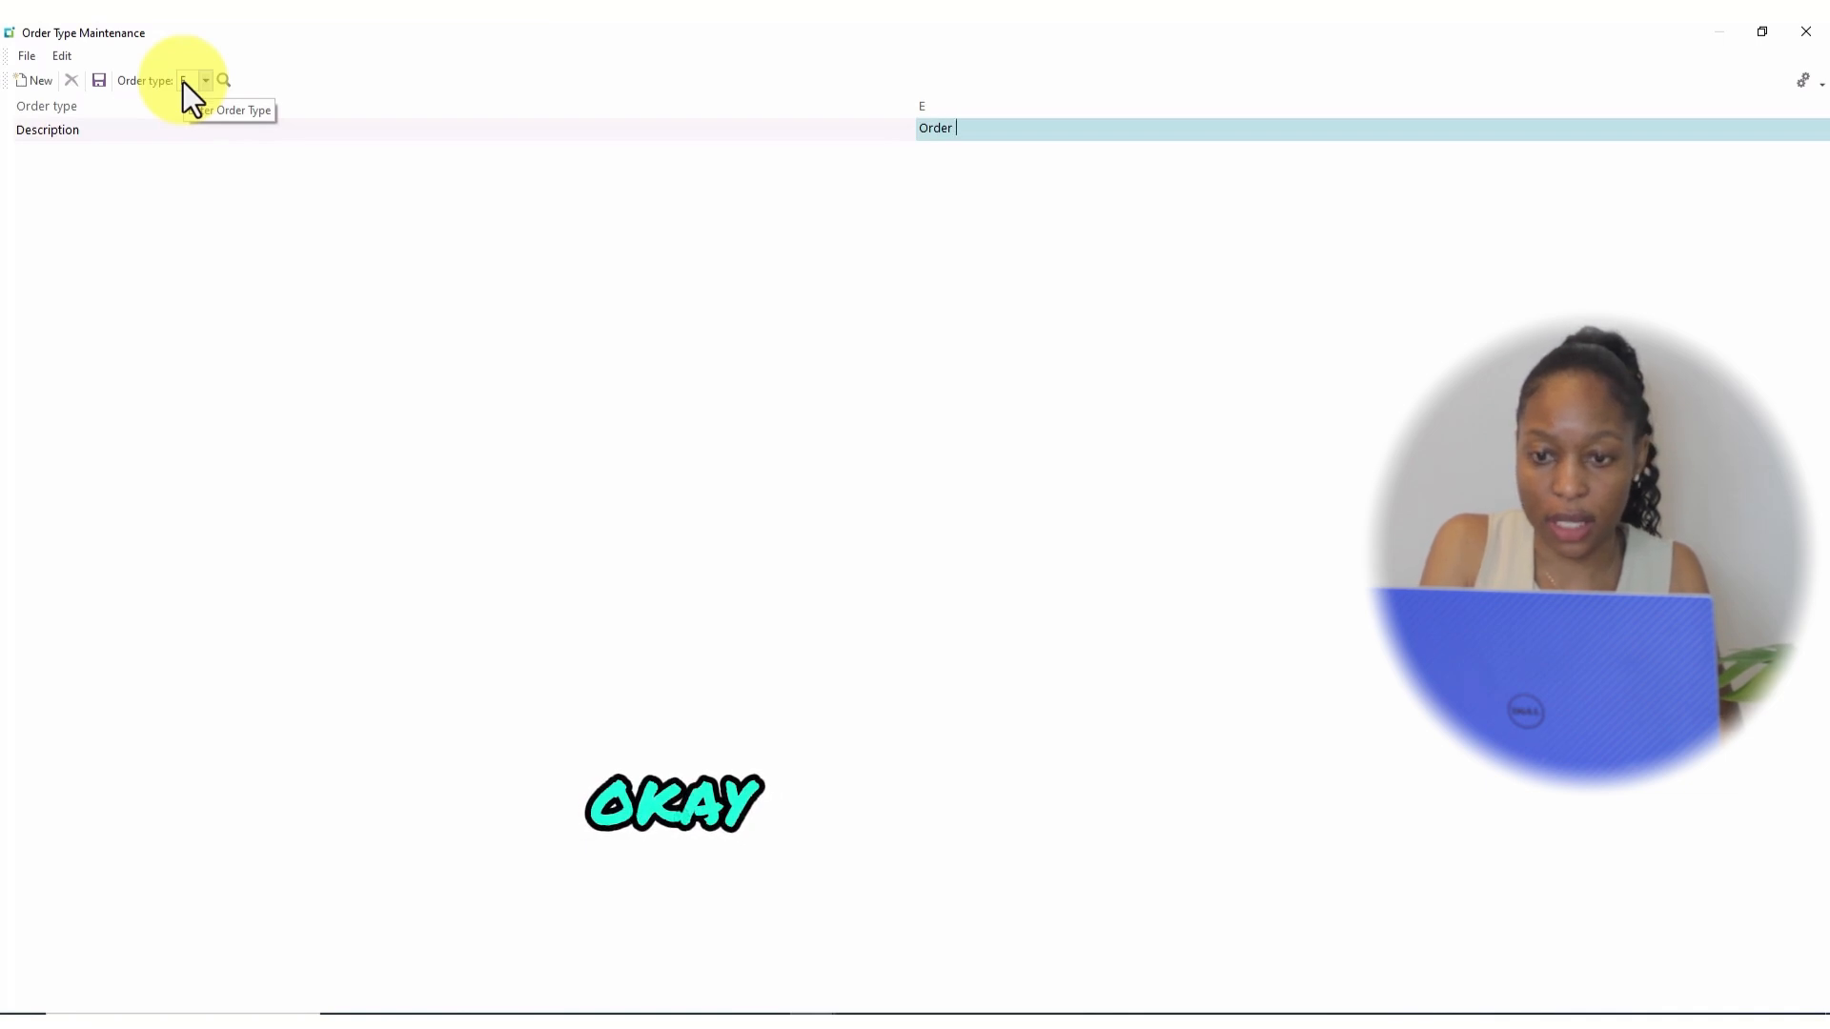
type("received")
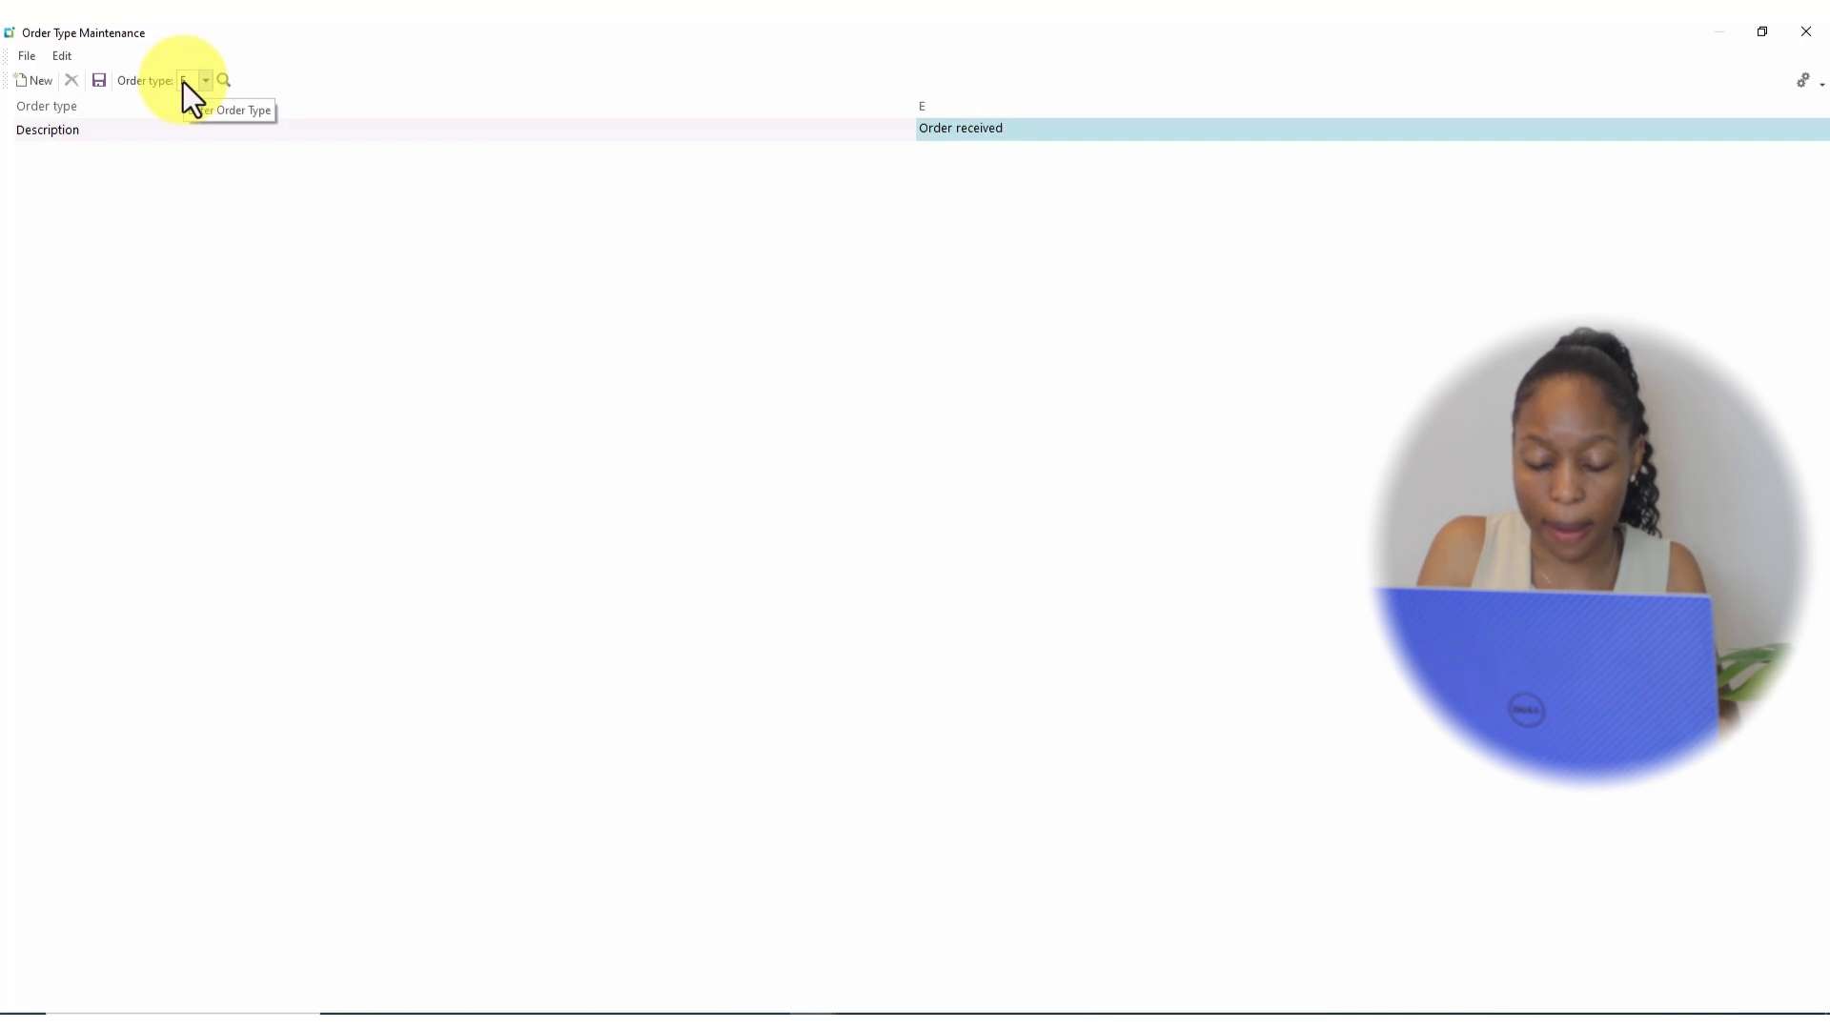
type(" by ")
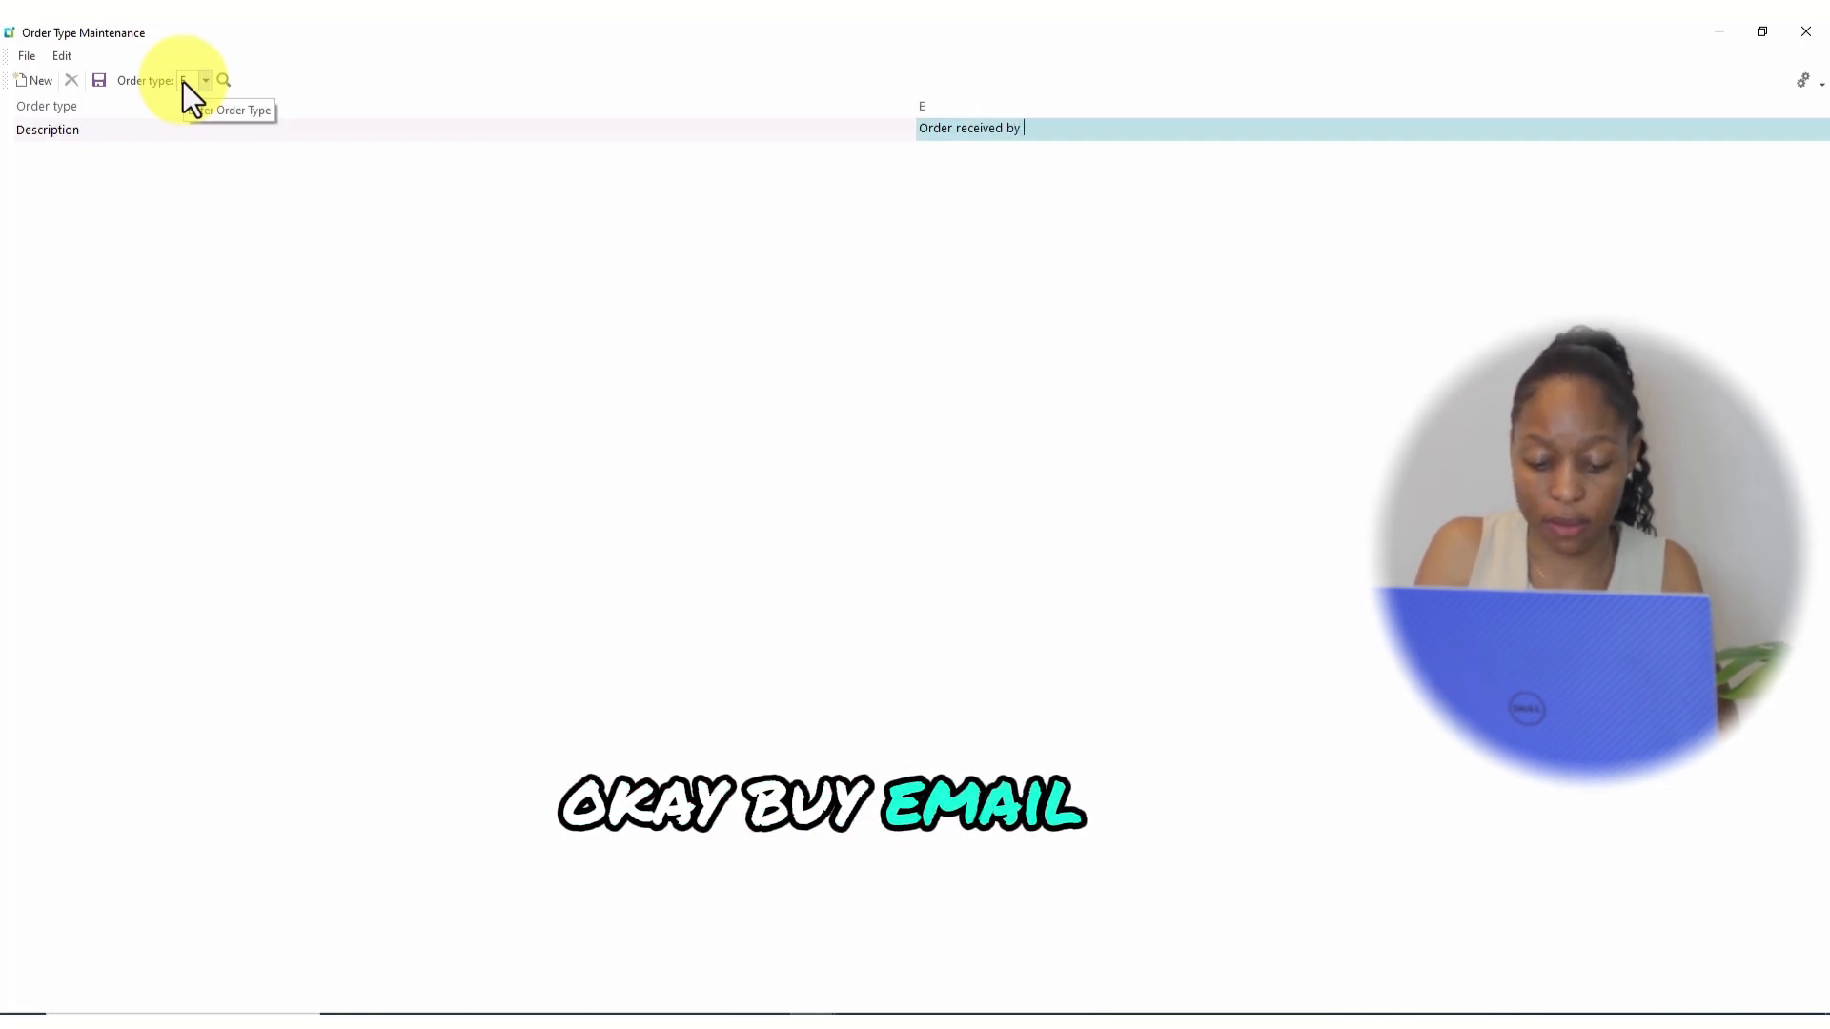
type("email")
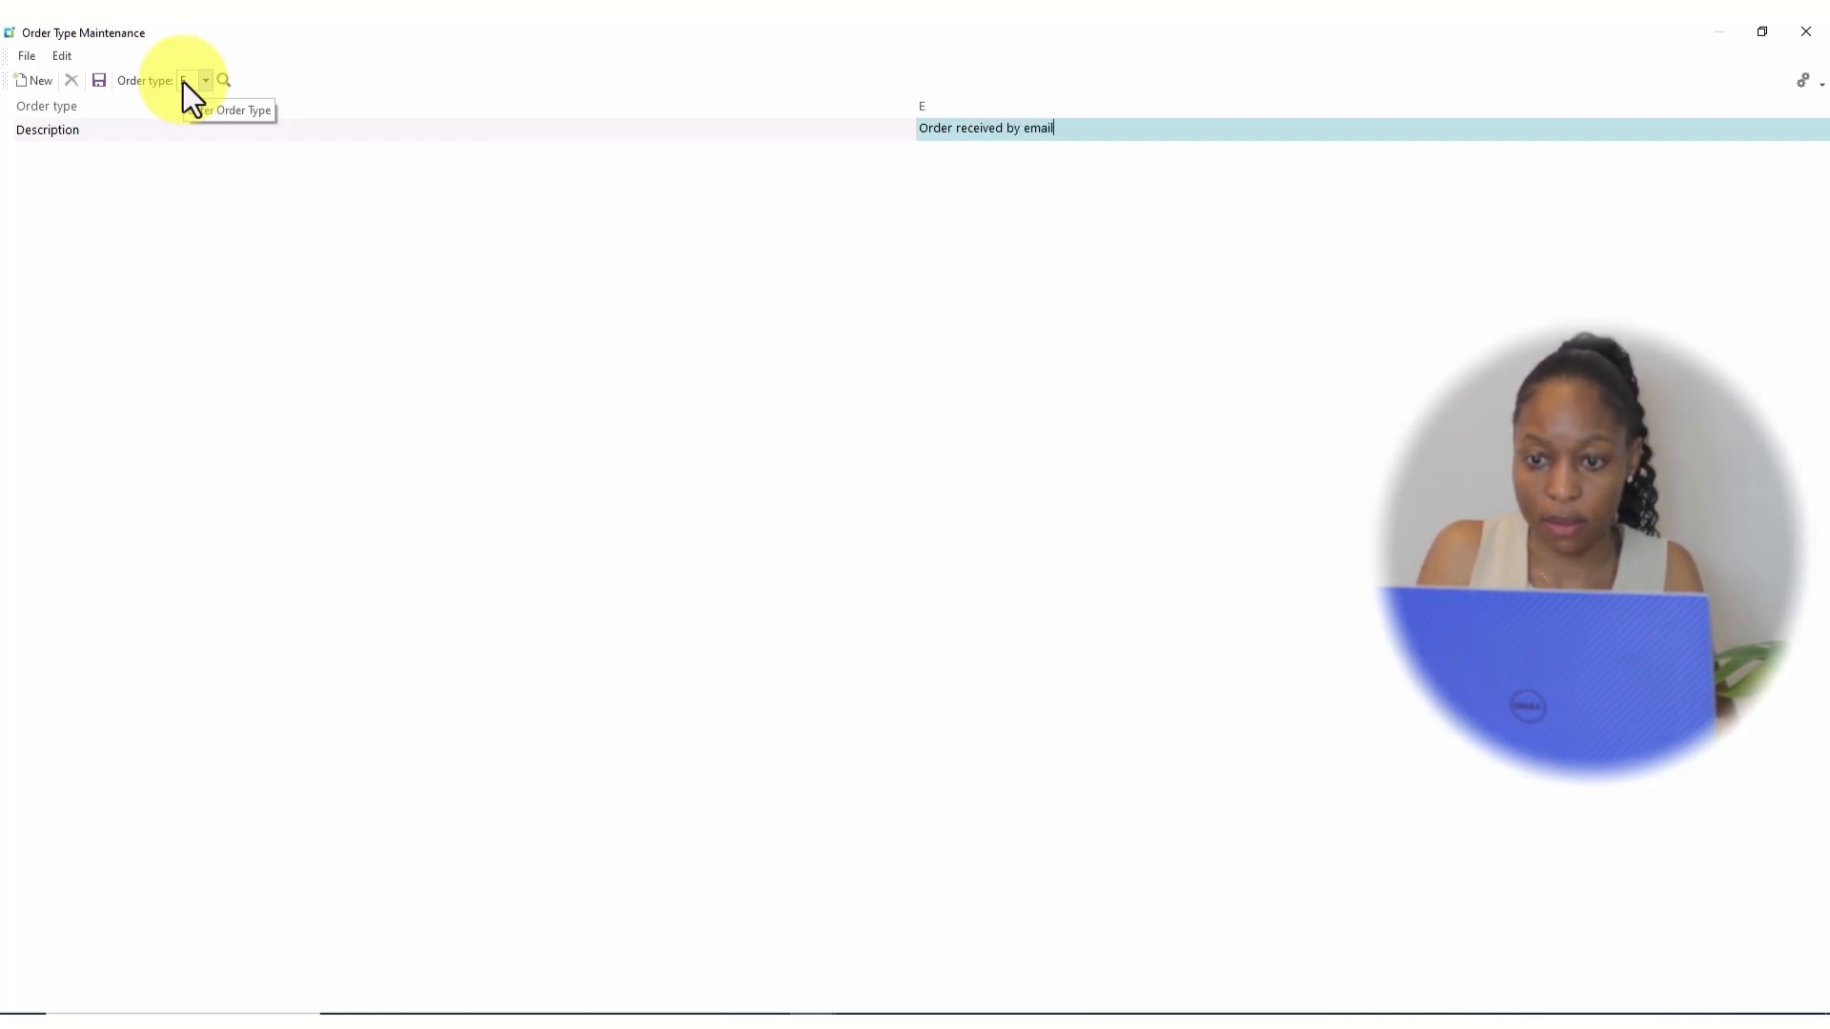
left_click(96, 82)
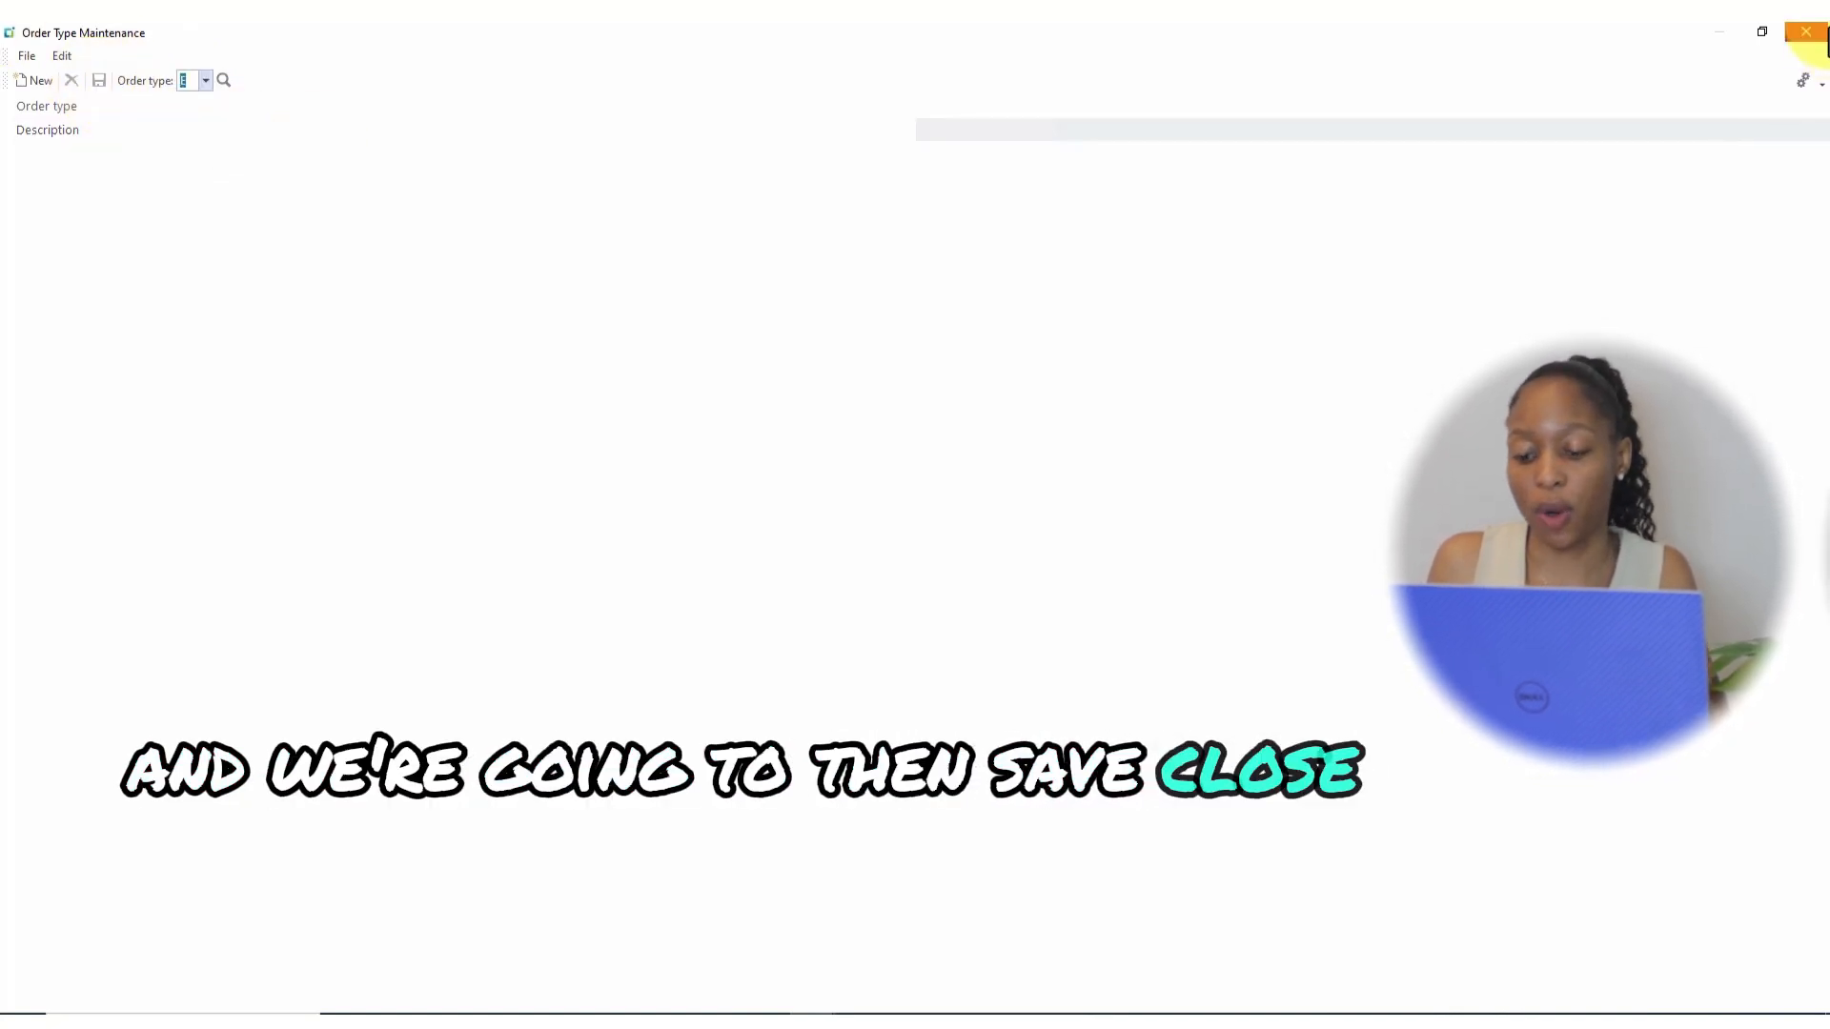
left_click(1811, 33)
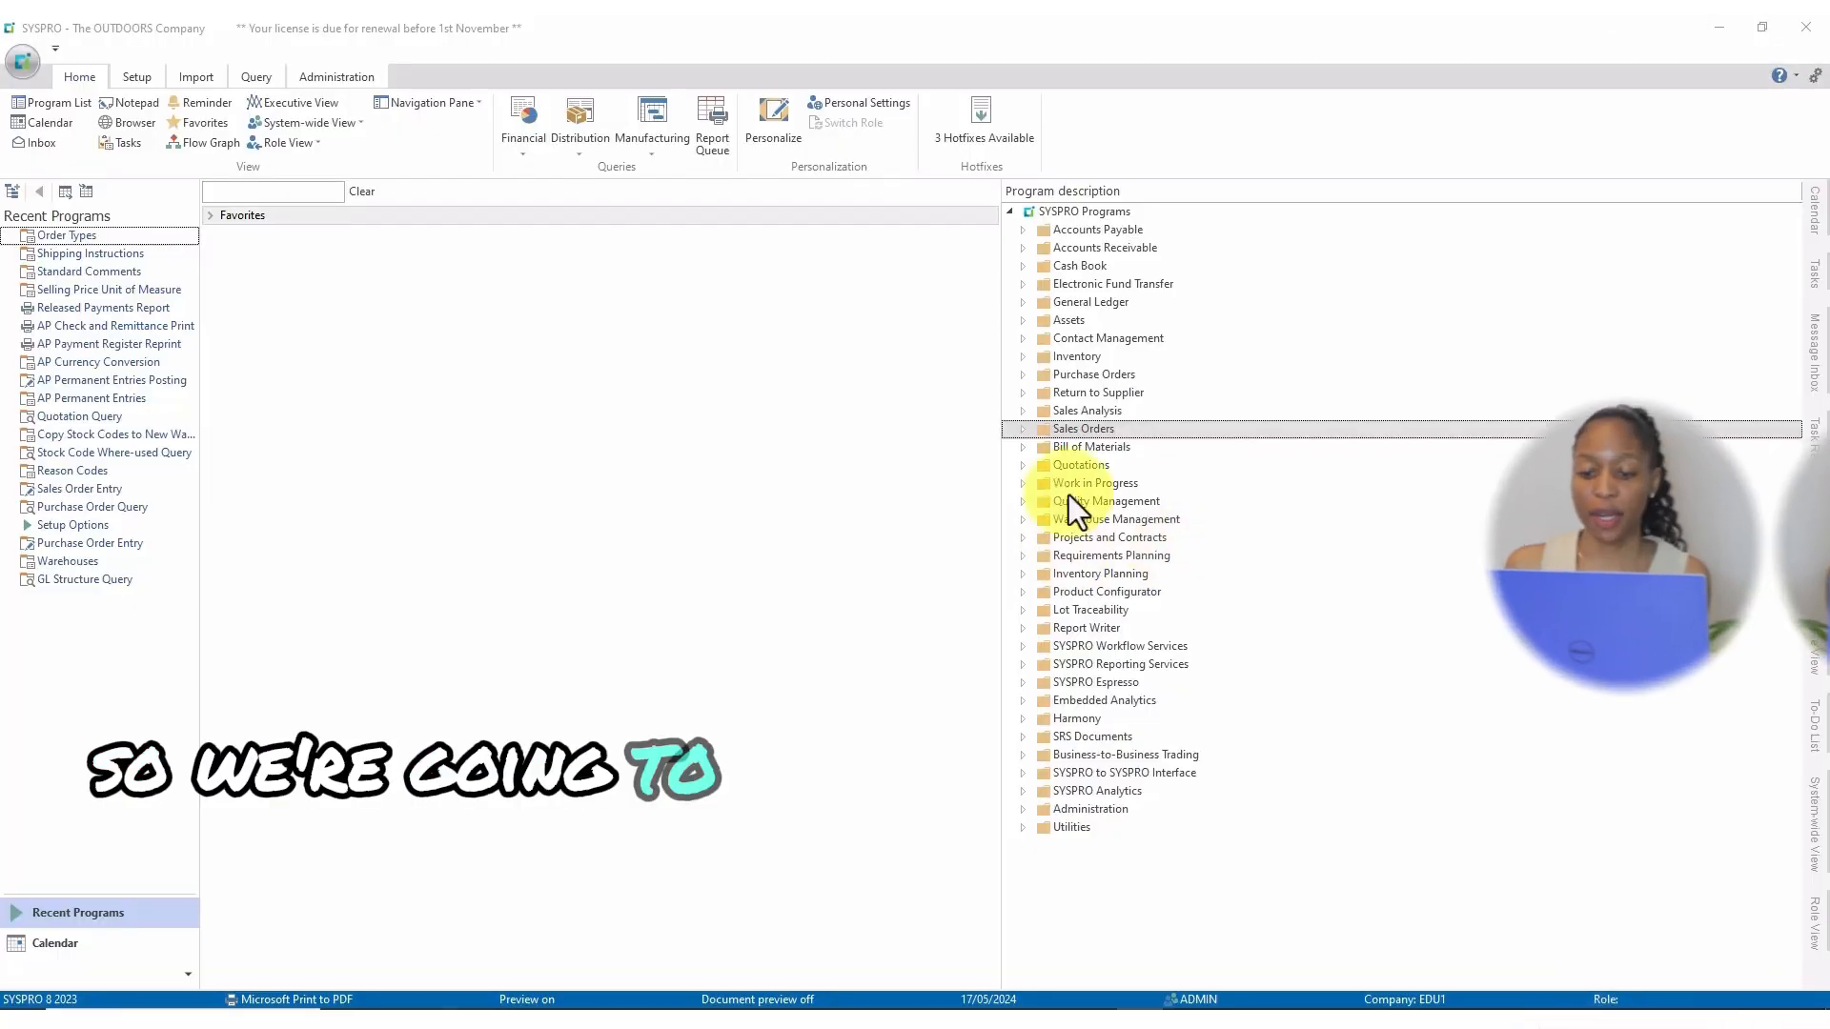
Launch the Reason Codes program under Sales Orders > Setup in the program tree.
left_click(1020, 431)
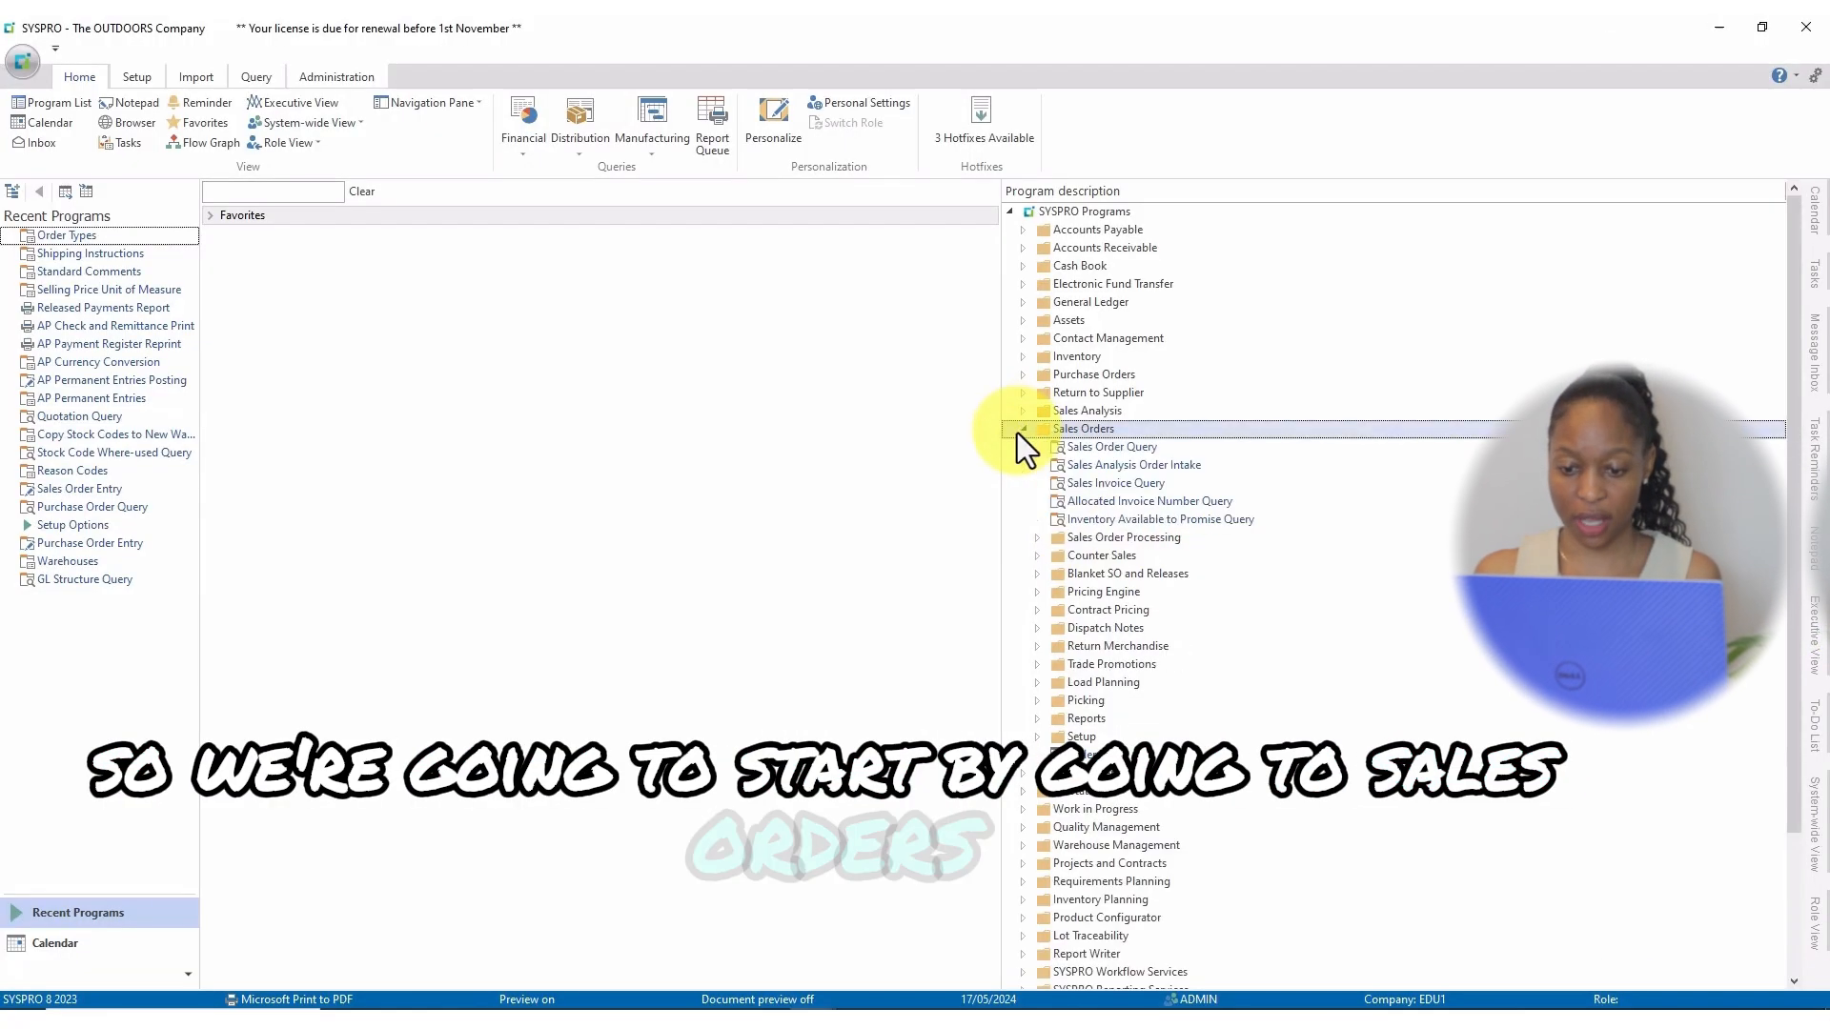
left_click(1037, 739)
scroll(1272, 726, "down", 1)
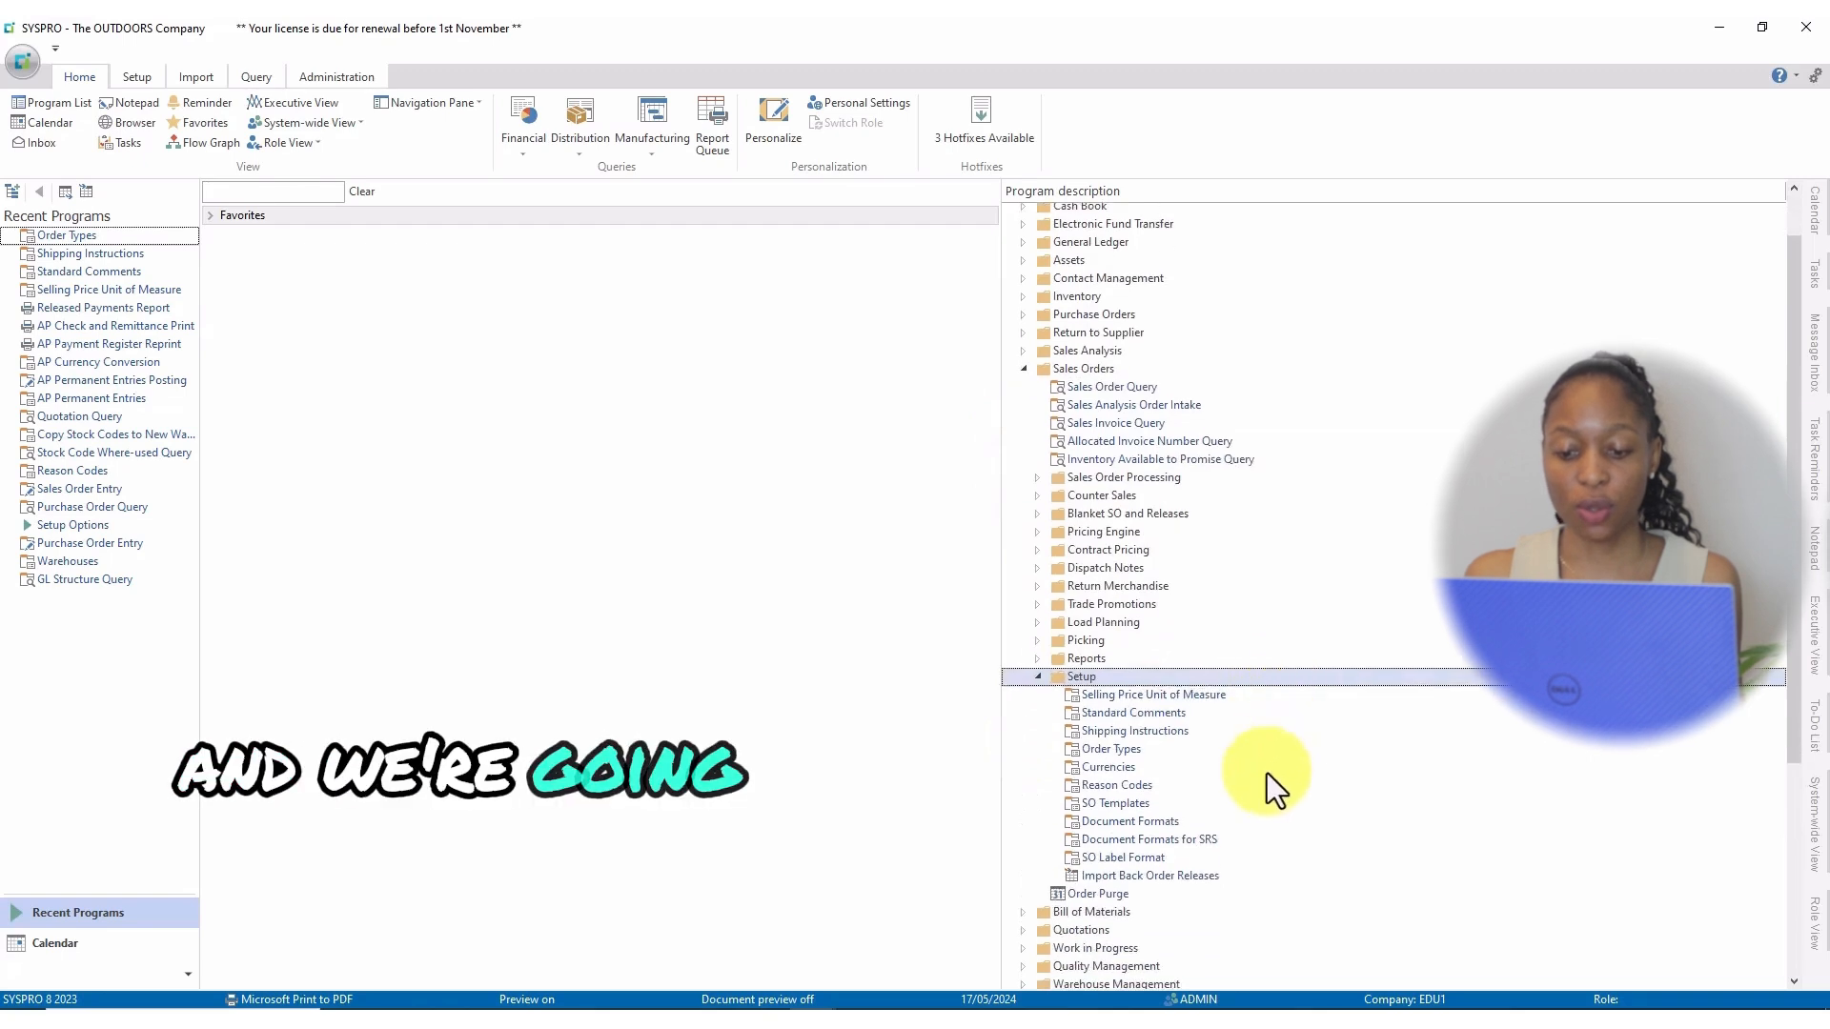
double_click(1113, 787)
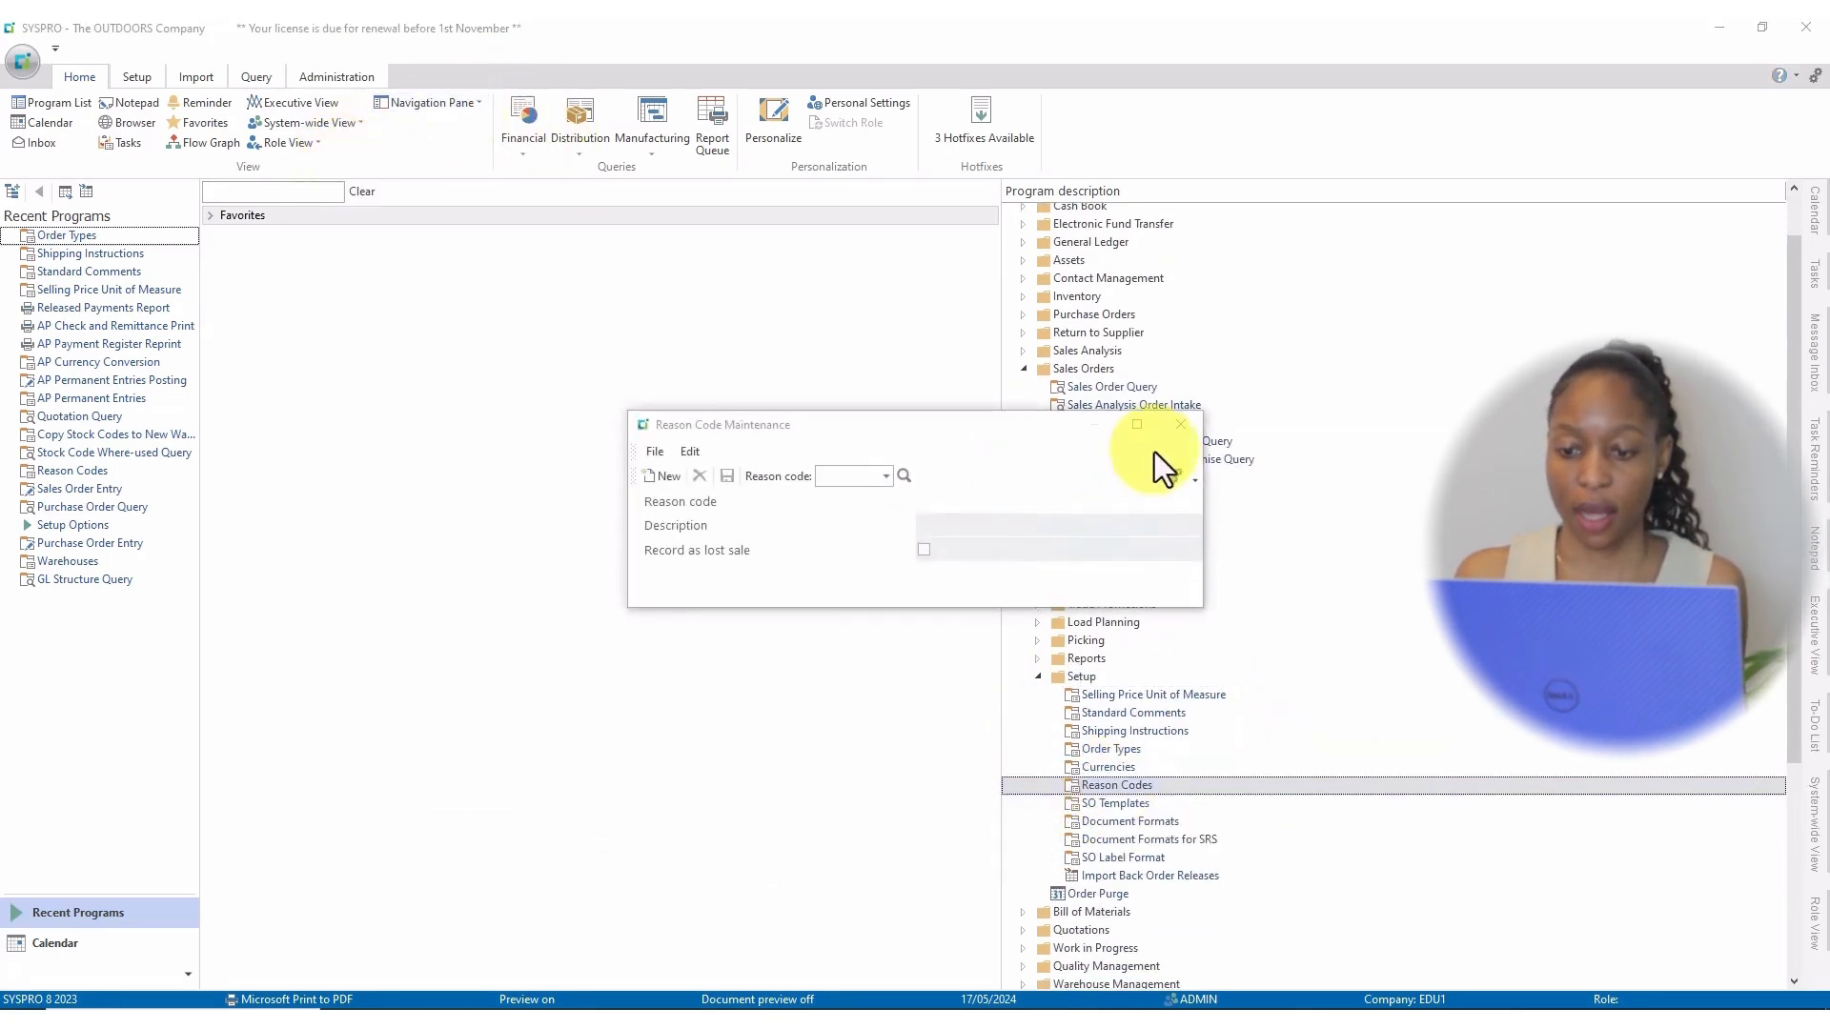
Add reason code WS, 'Wrong stock code entered', save it, and close the maintenance.
left_click(1140, 425)
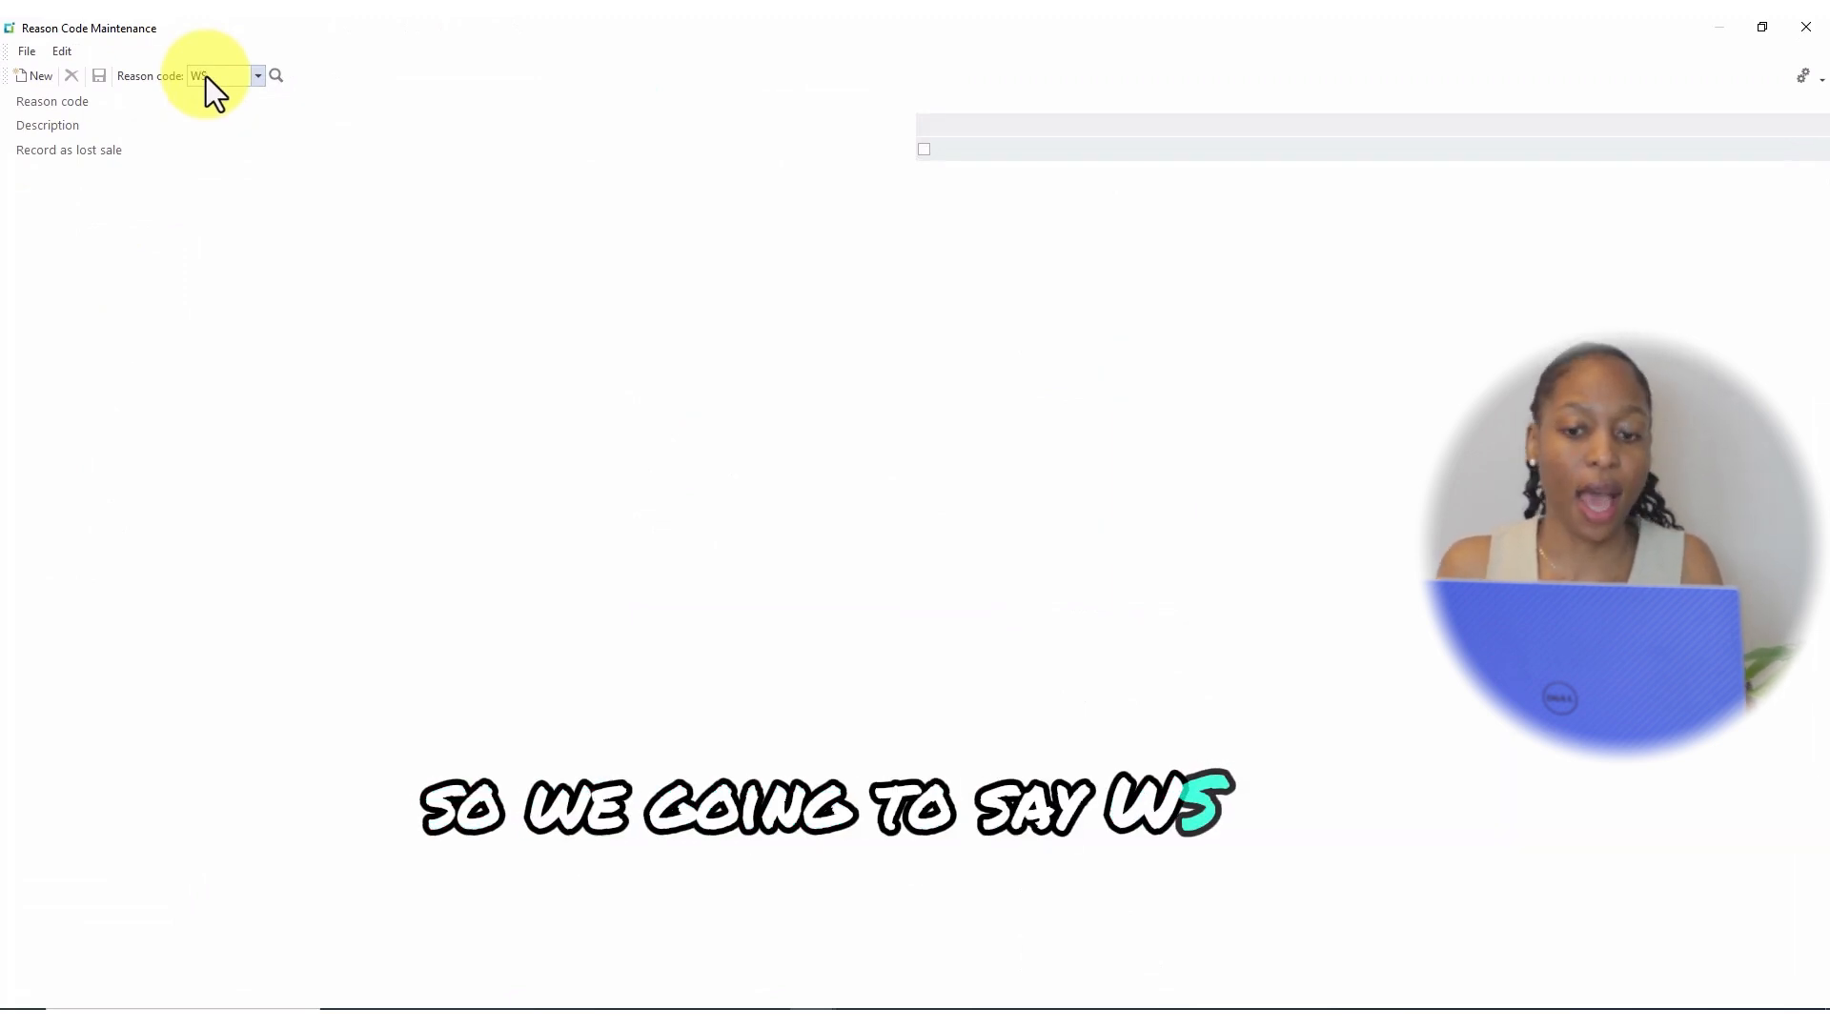
key("Tab")
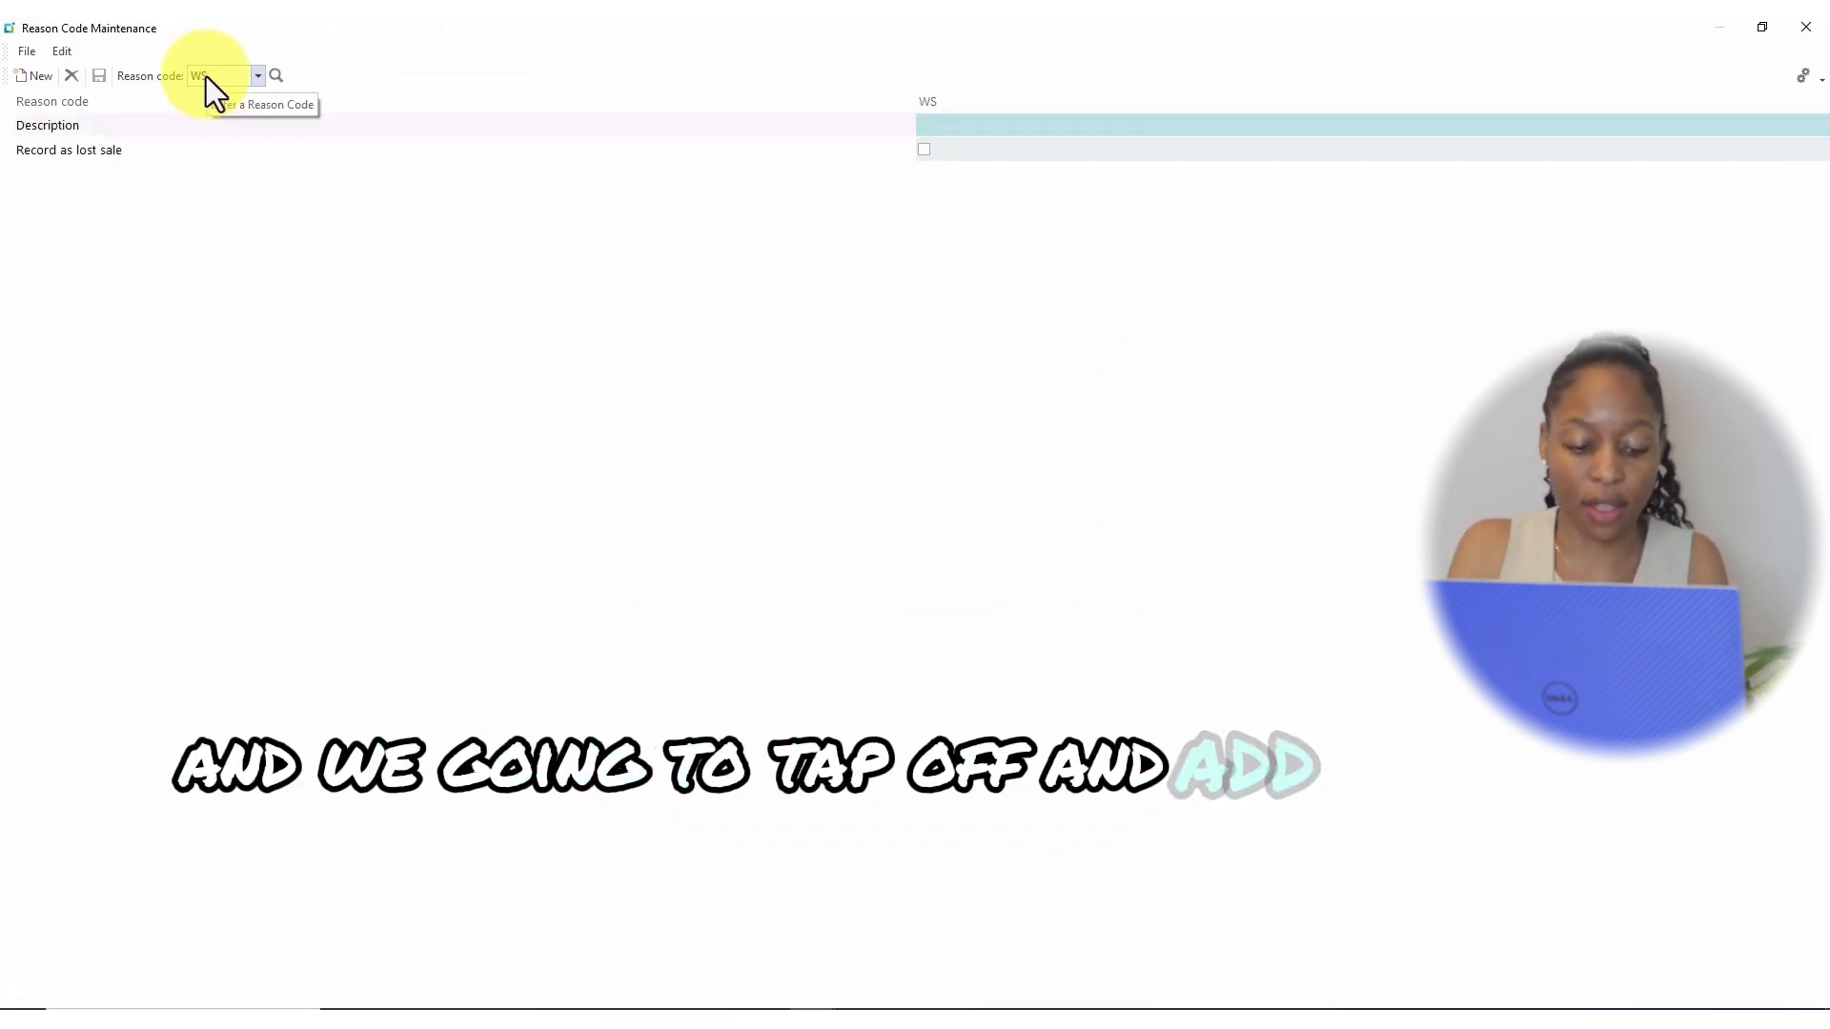
type("W")
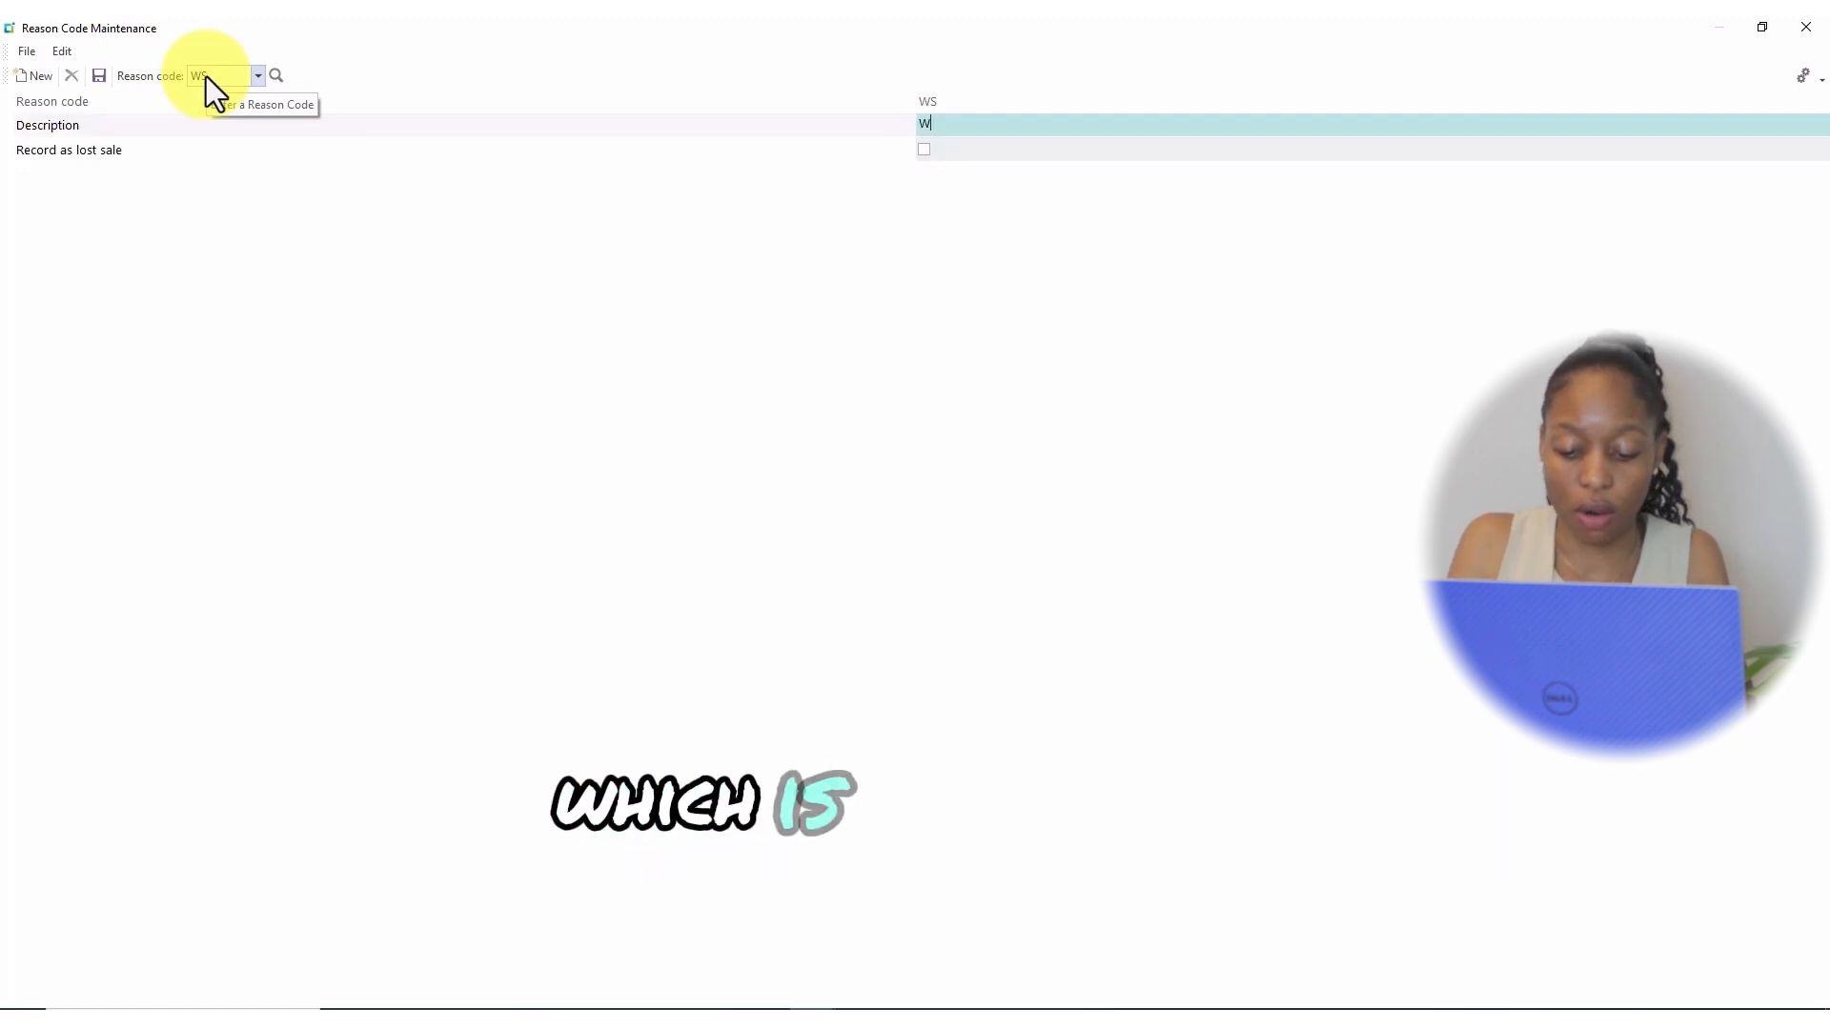
type("rong")
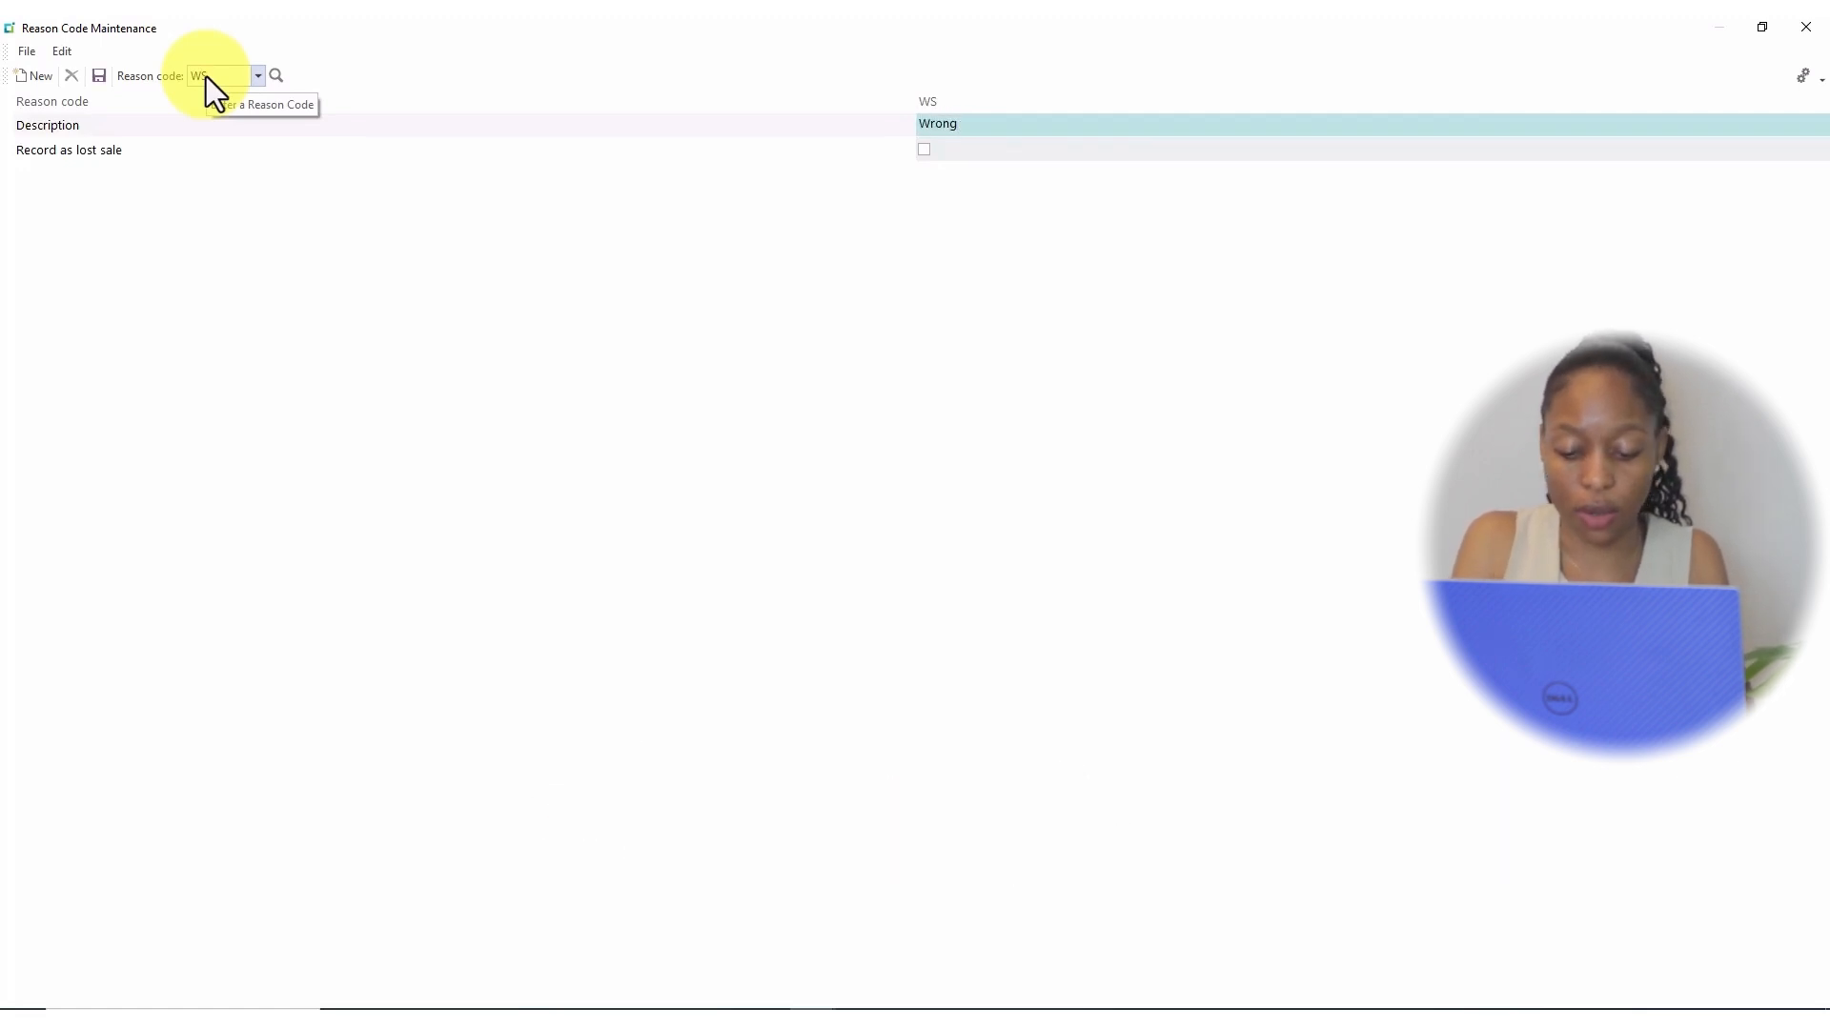
type(" stock")
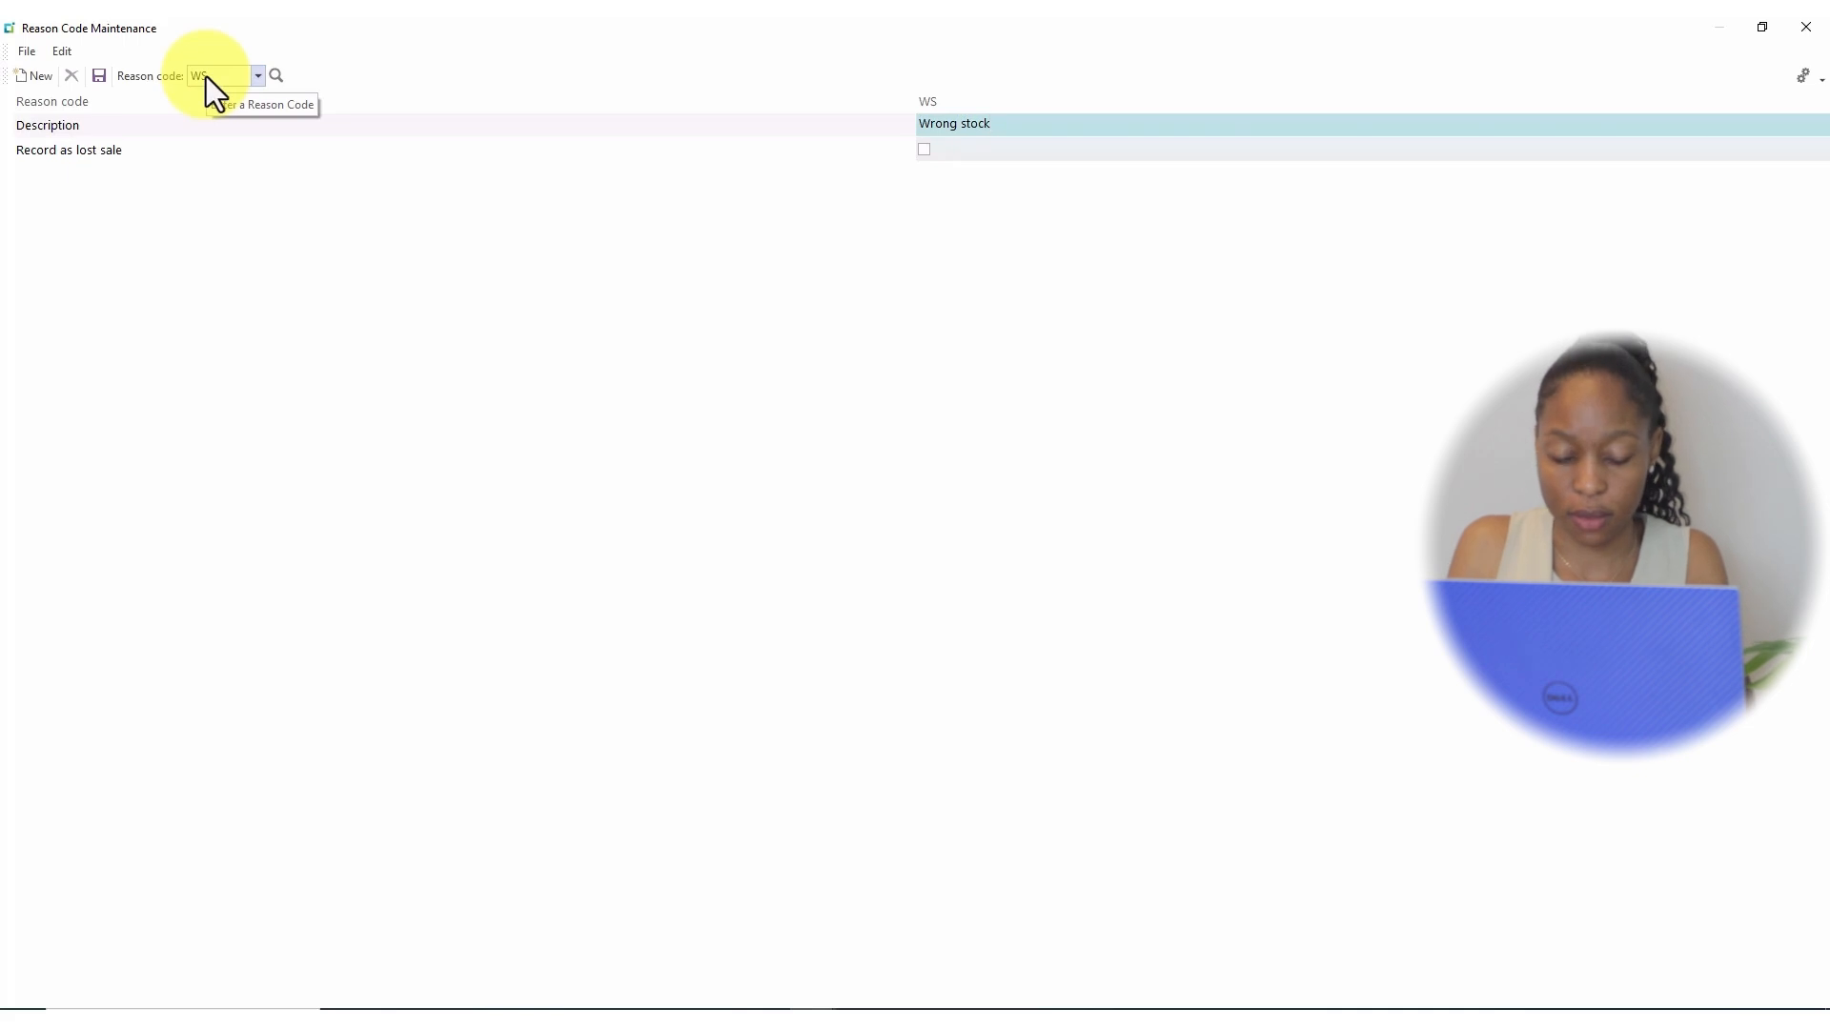
type(" code enter")
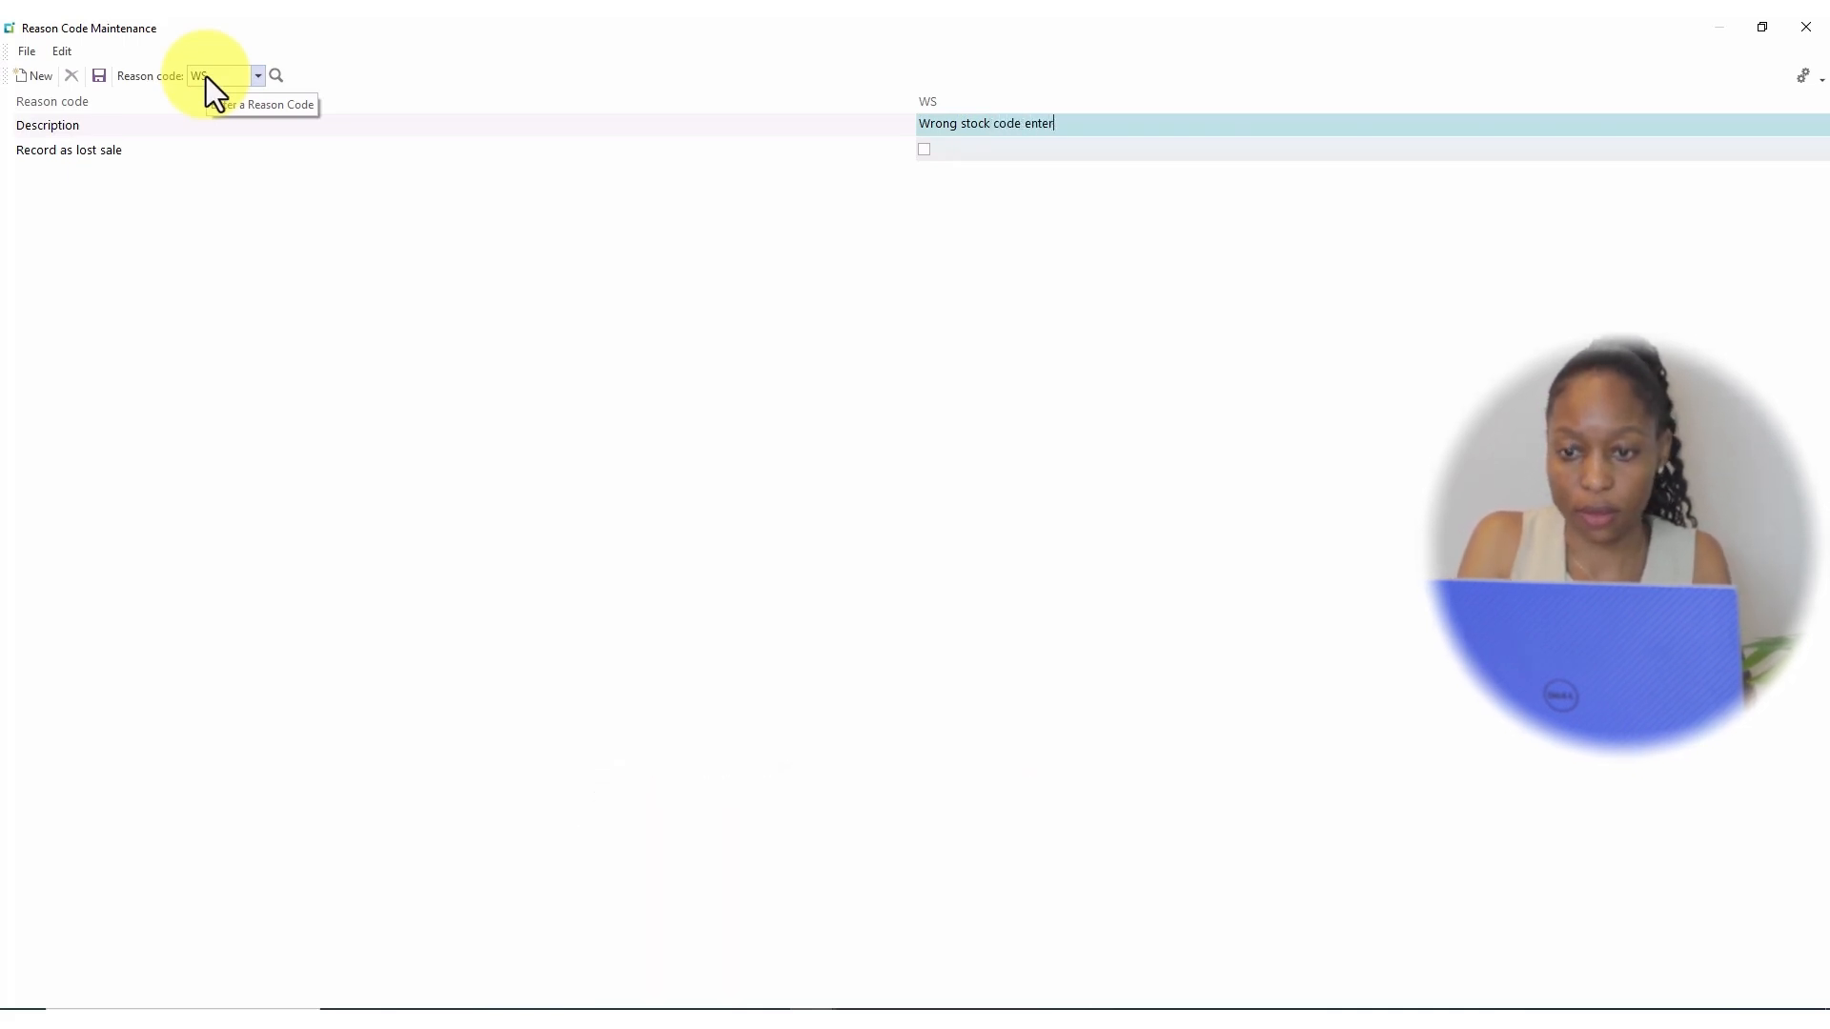
type("ed")
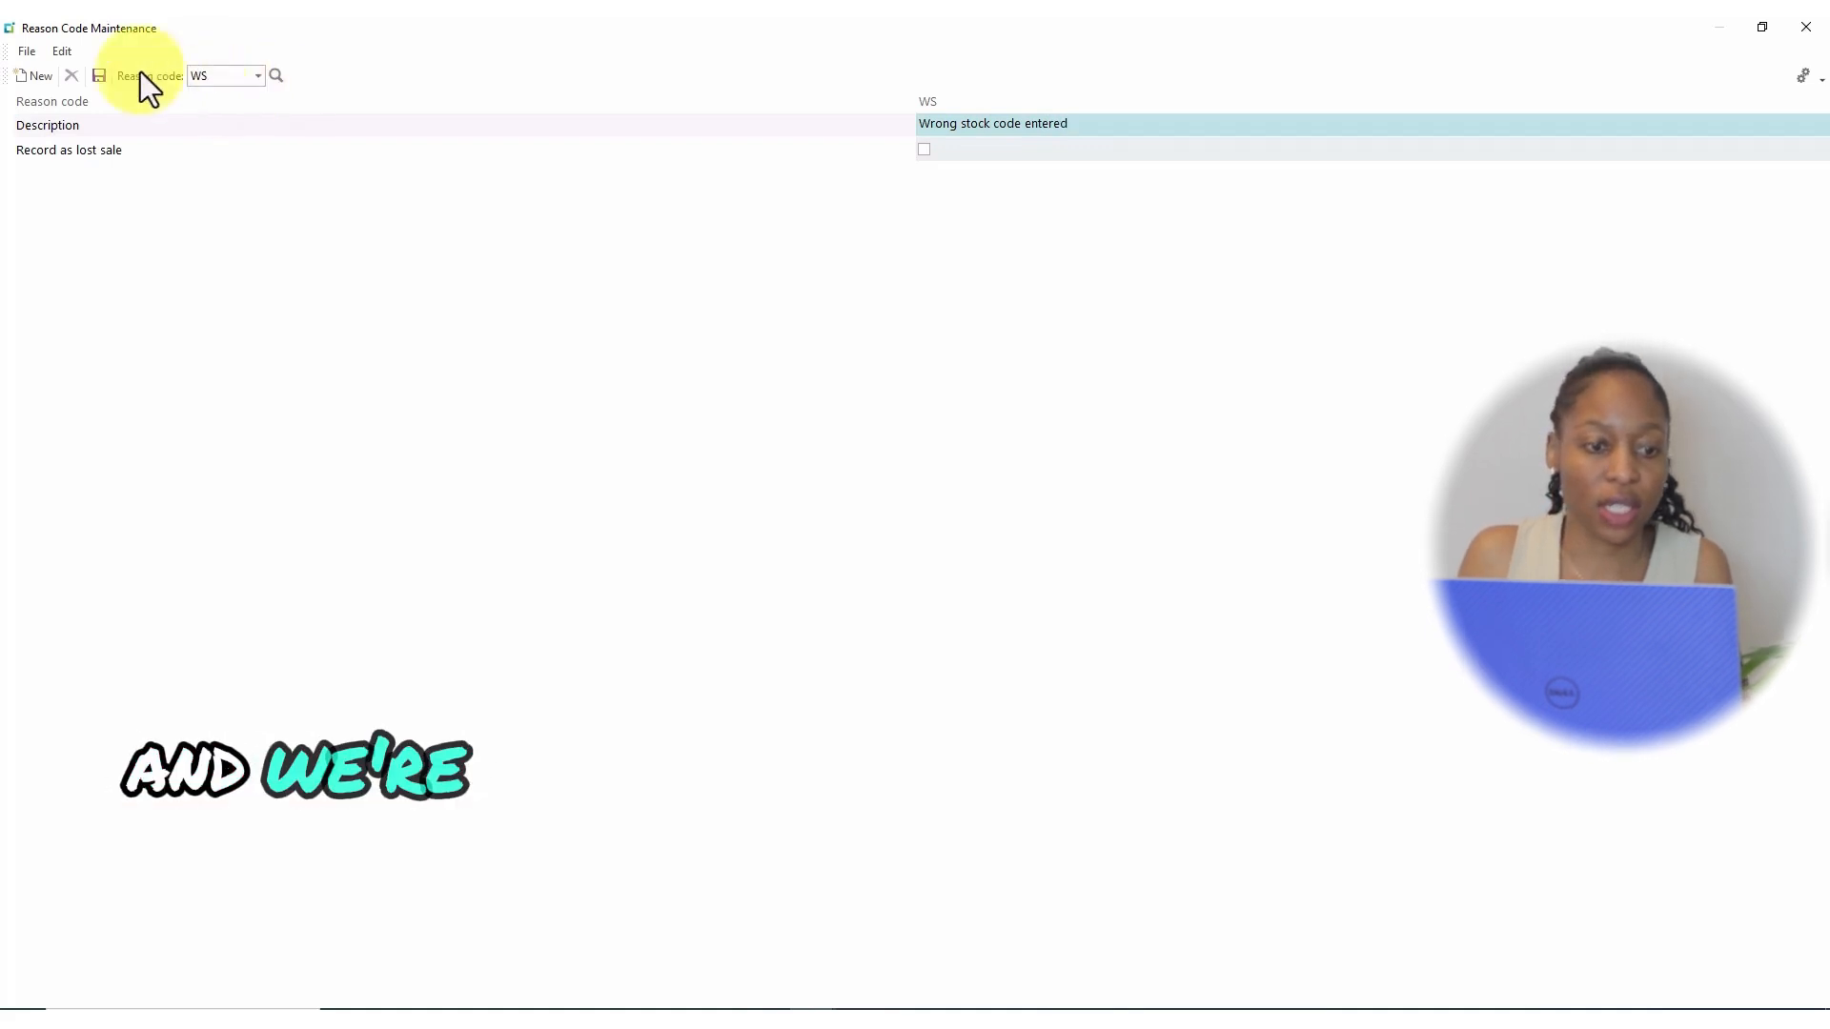
left_click(99, 75)
left_click(97, 73)
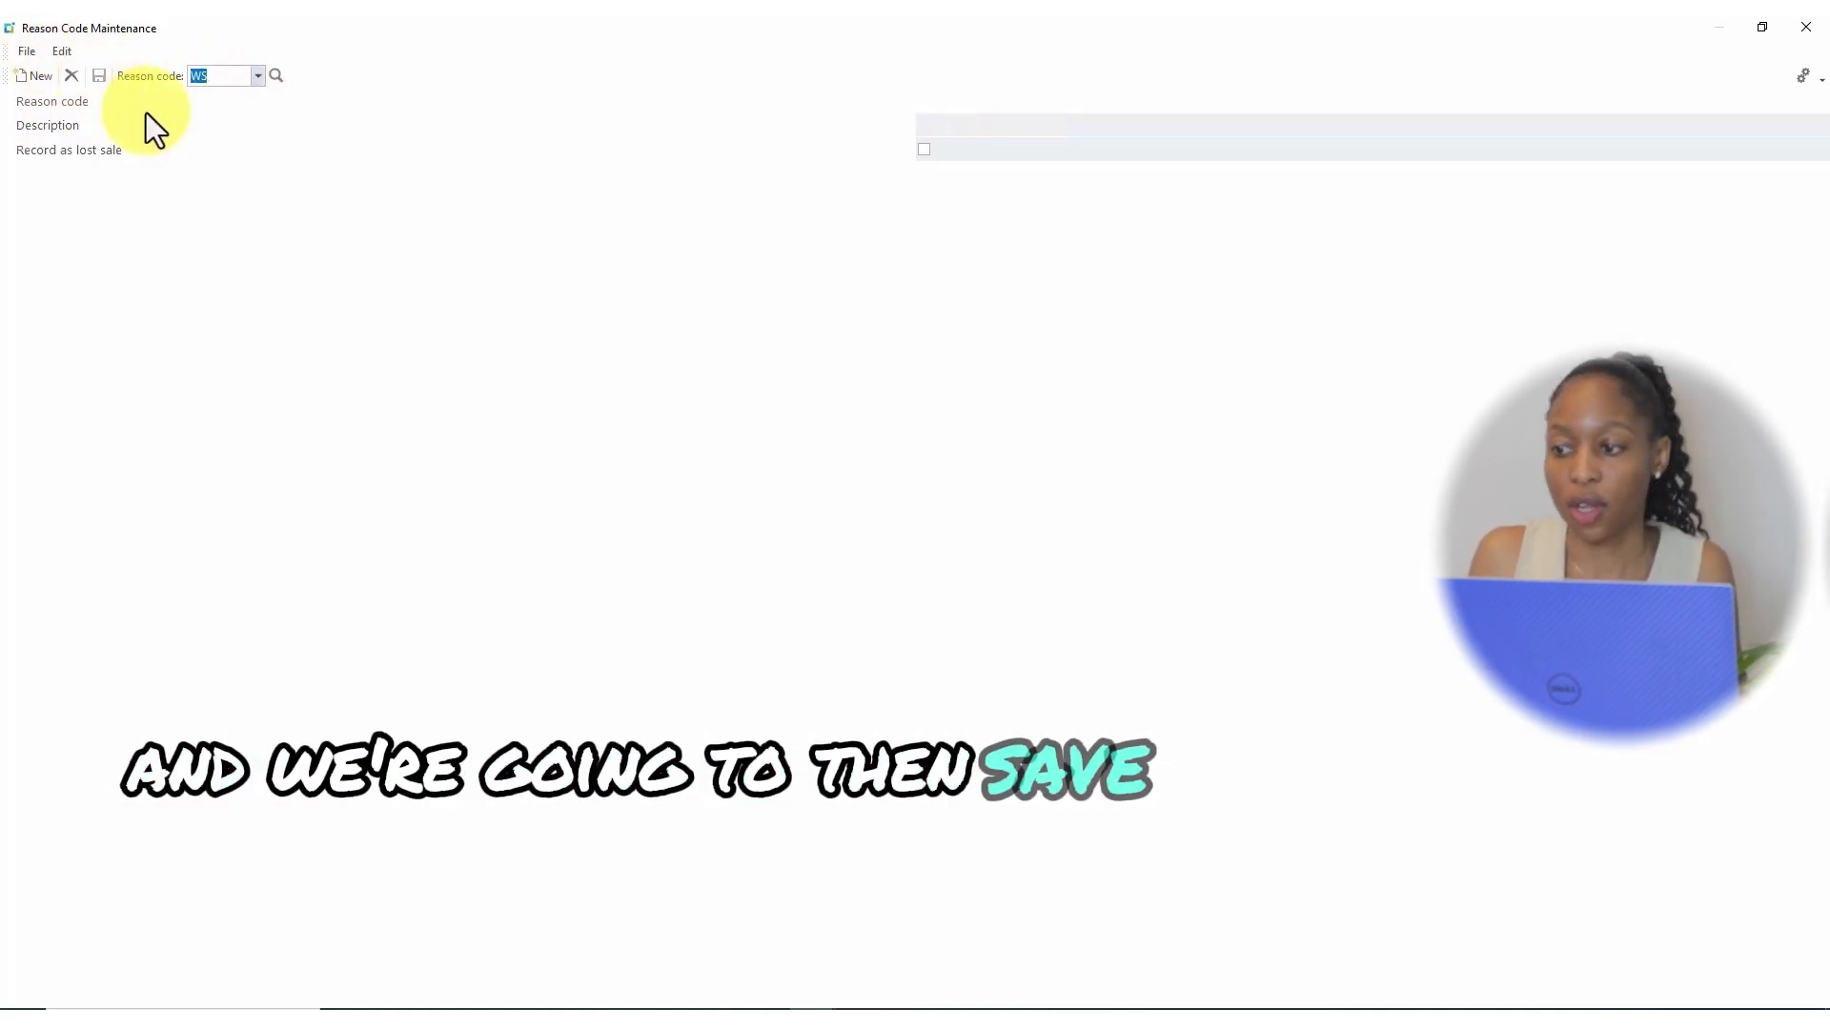
left_click(1804, 26)
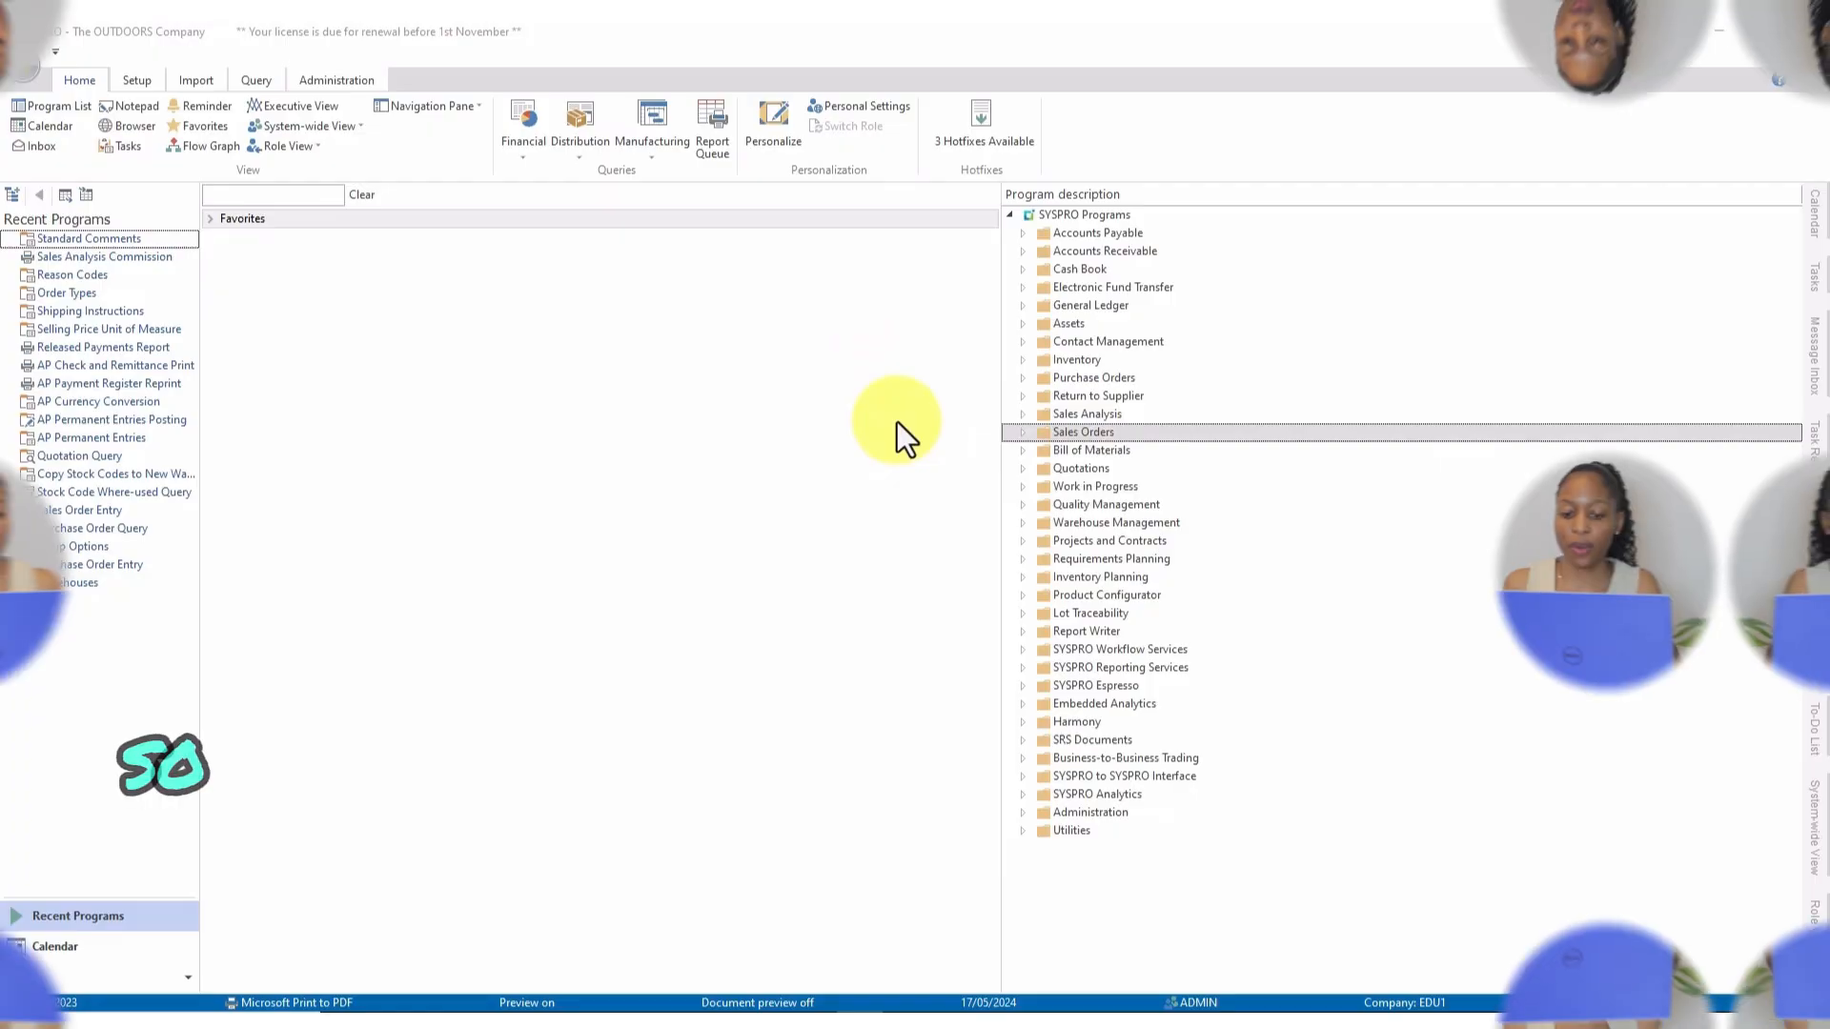
Launch the Standard Comments program under Sales Orders > Setup in the program tree.
left_click(1022, 433)
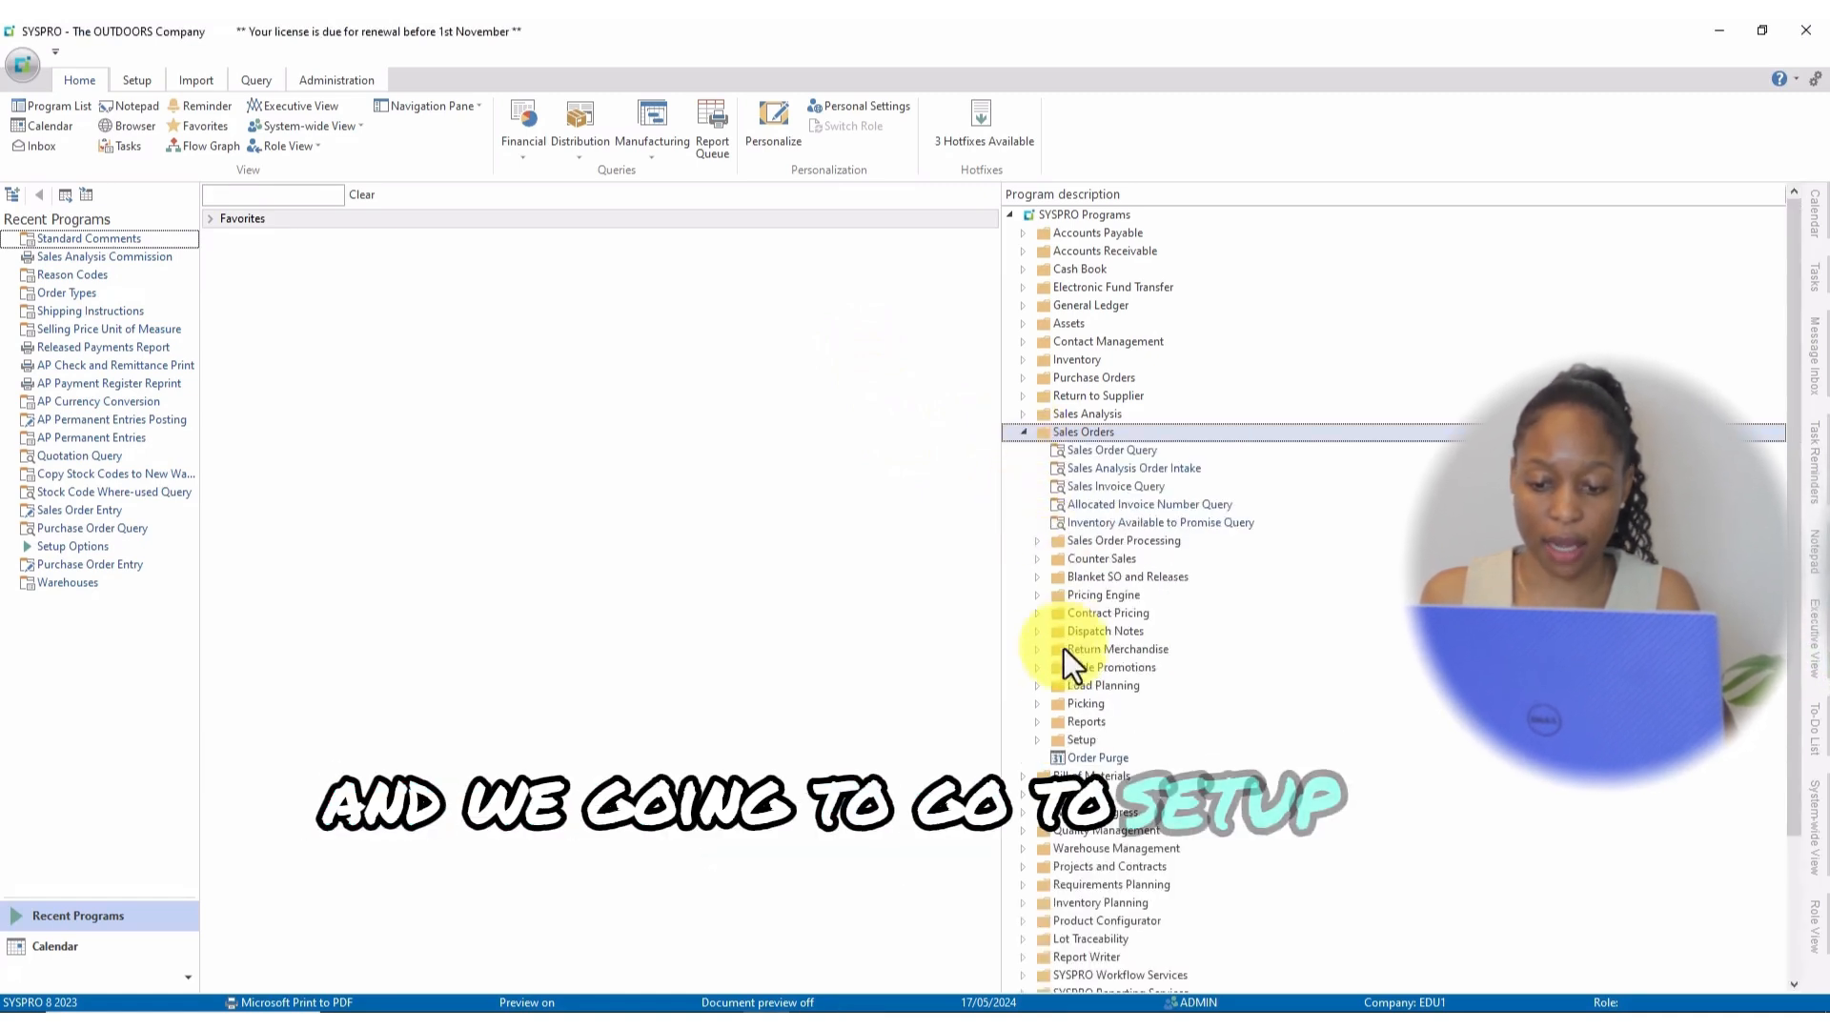
left_click(1039, 741)
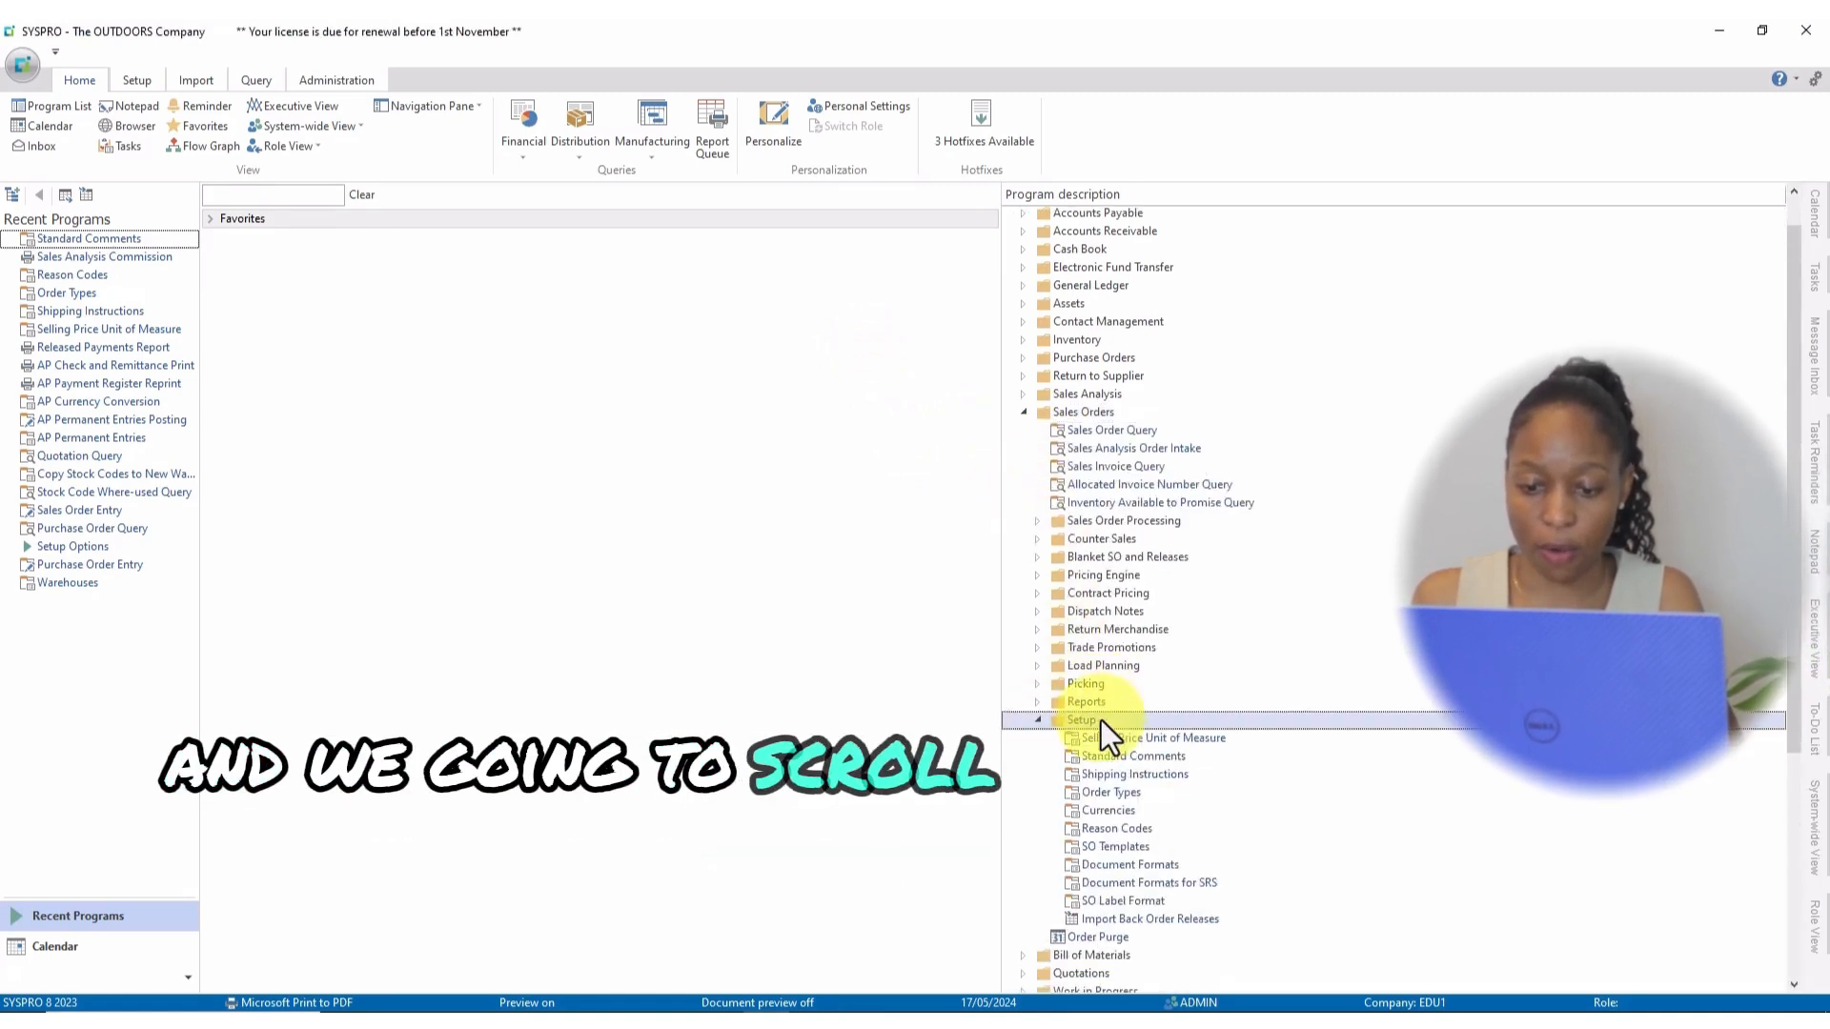
scroll(1101, 720, "down", 1)
scroll(1105, 724, "down", 1)
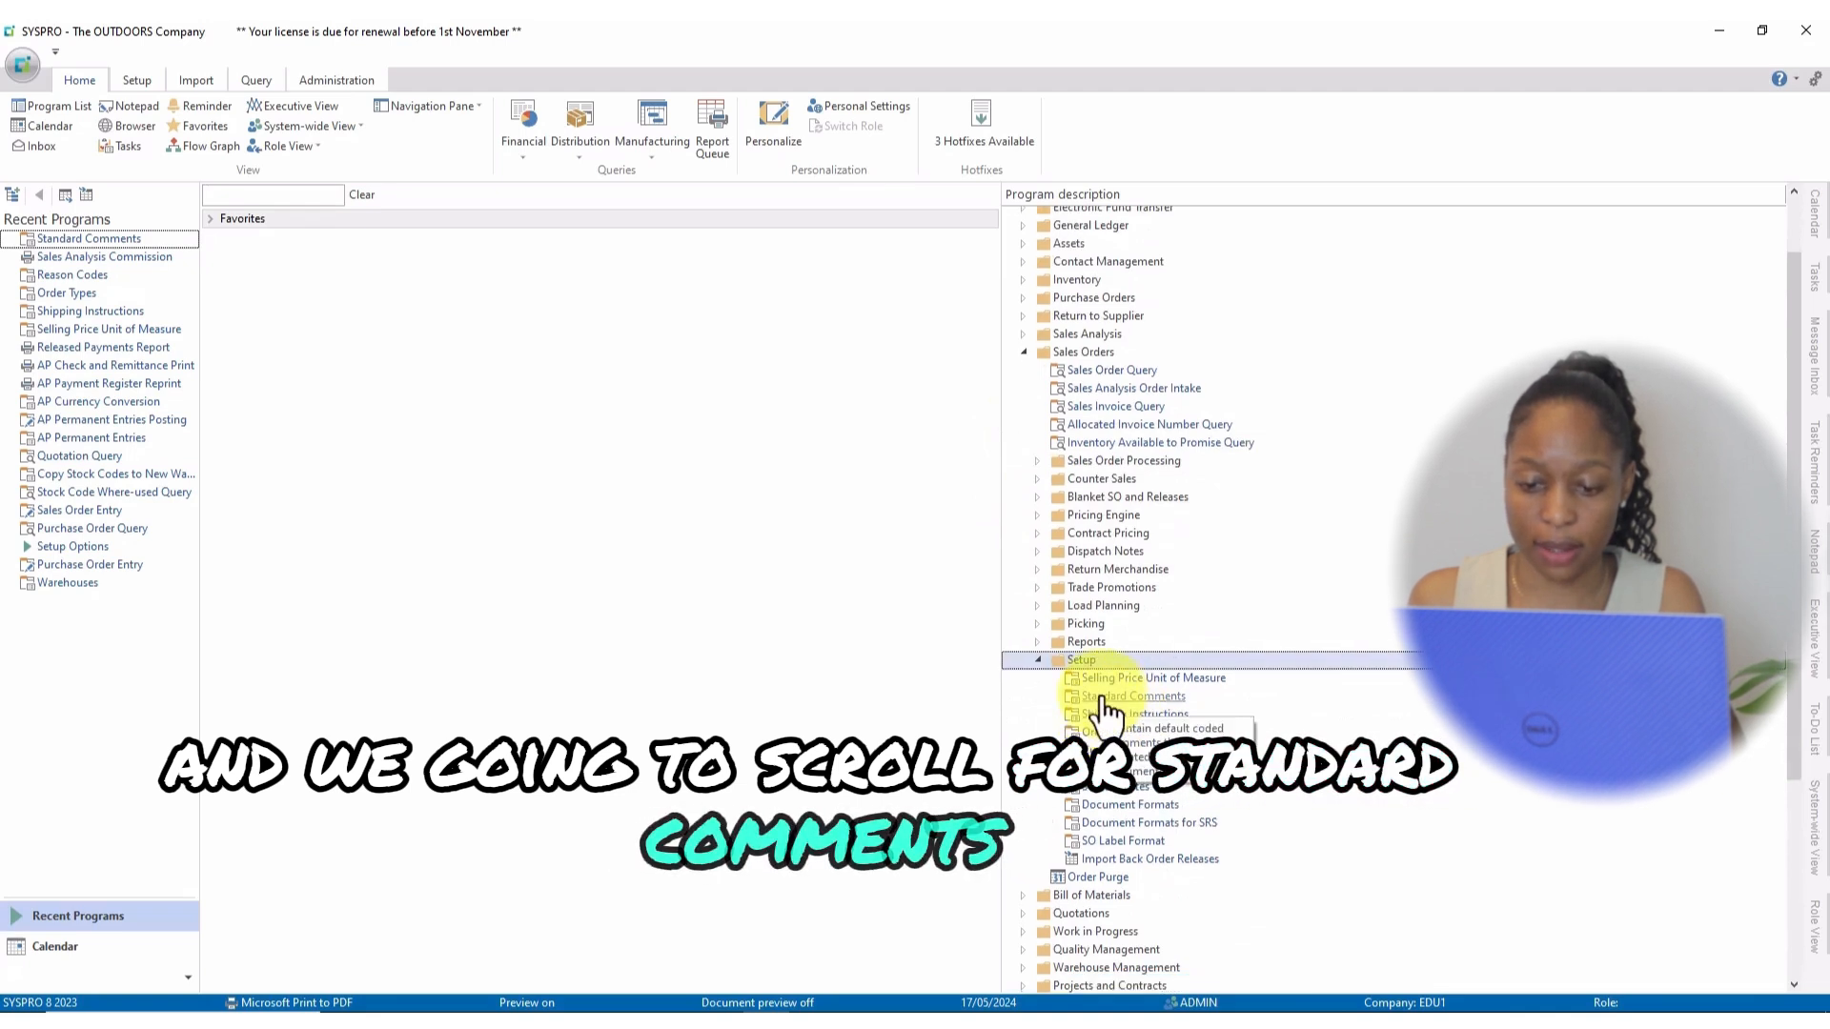
left_click(1107, 700)
double_click(1105, 698)
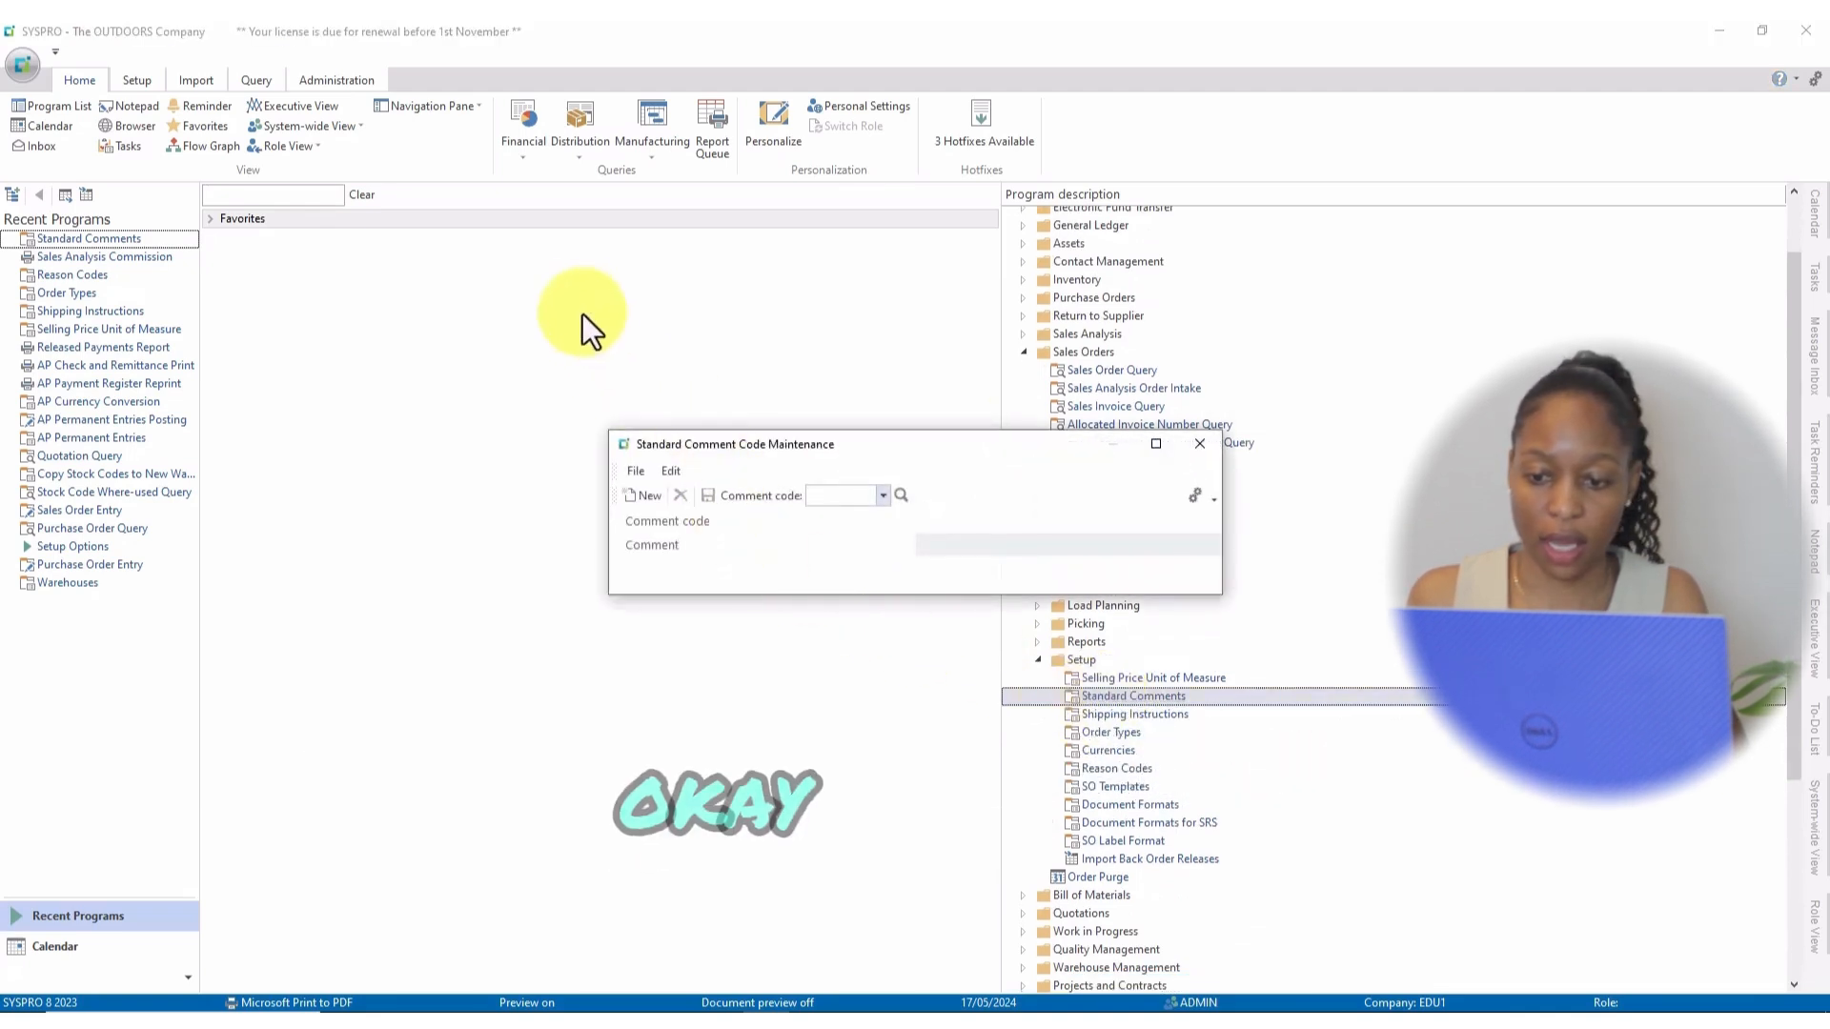
Add comment code CHK, 'Please check the goods carefully', save it, and close the maintenance.
left_click(1155, 445)
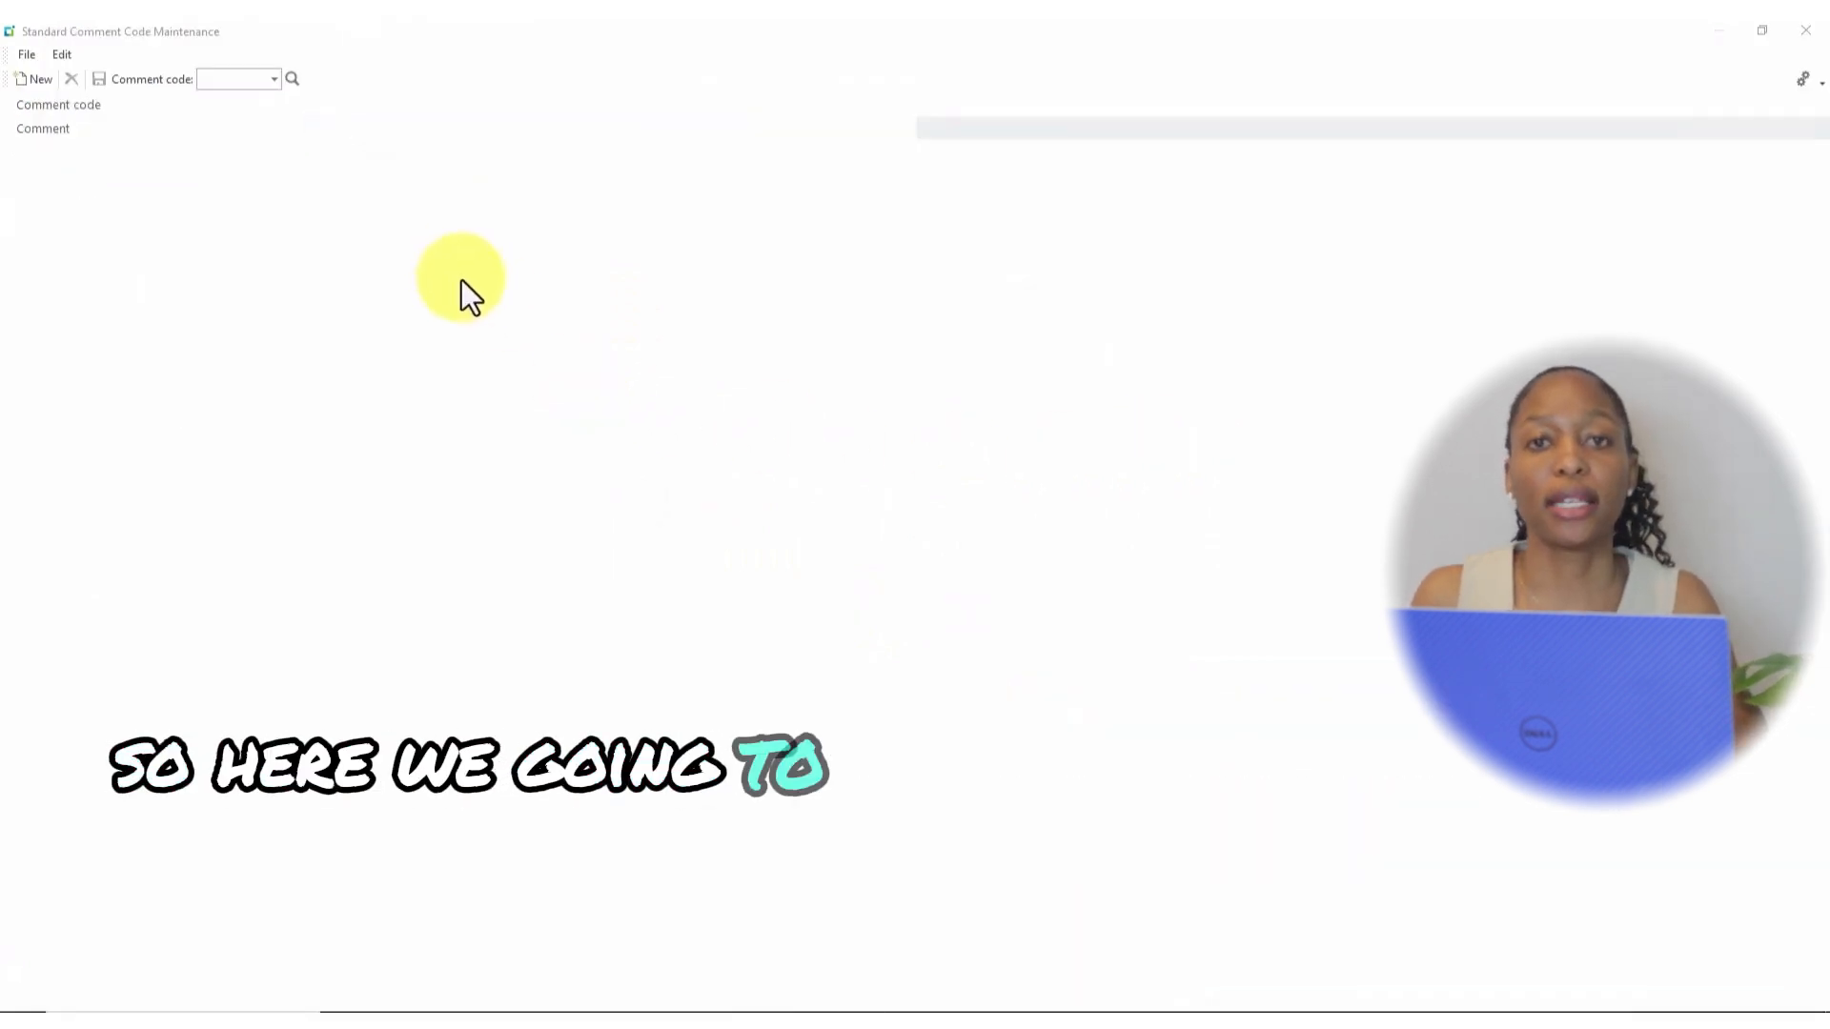
left_click(229, 78)
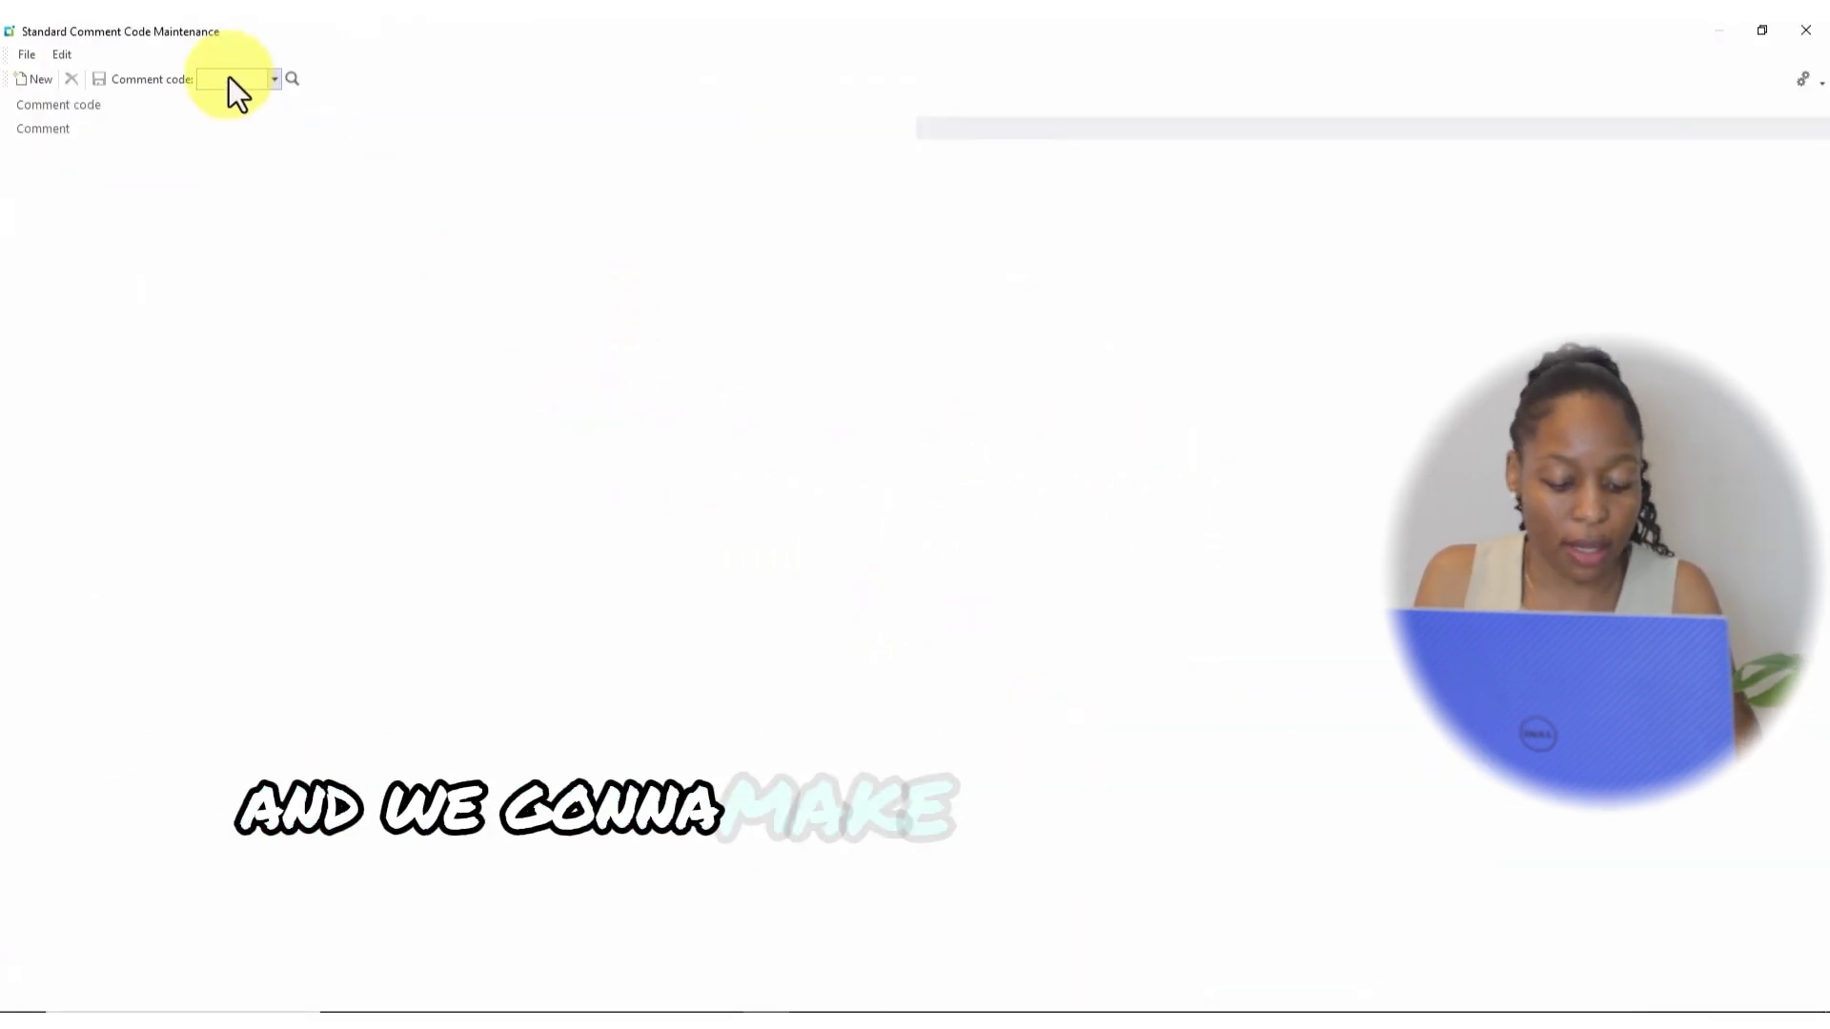
type("CHK")
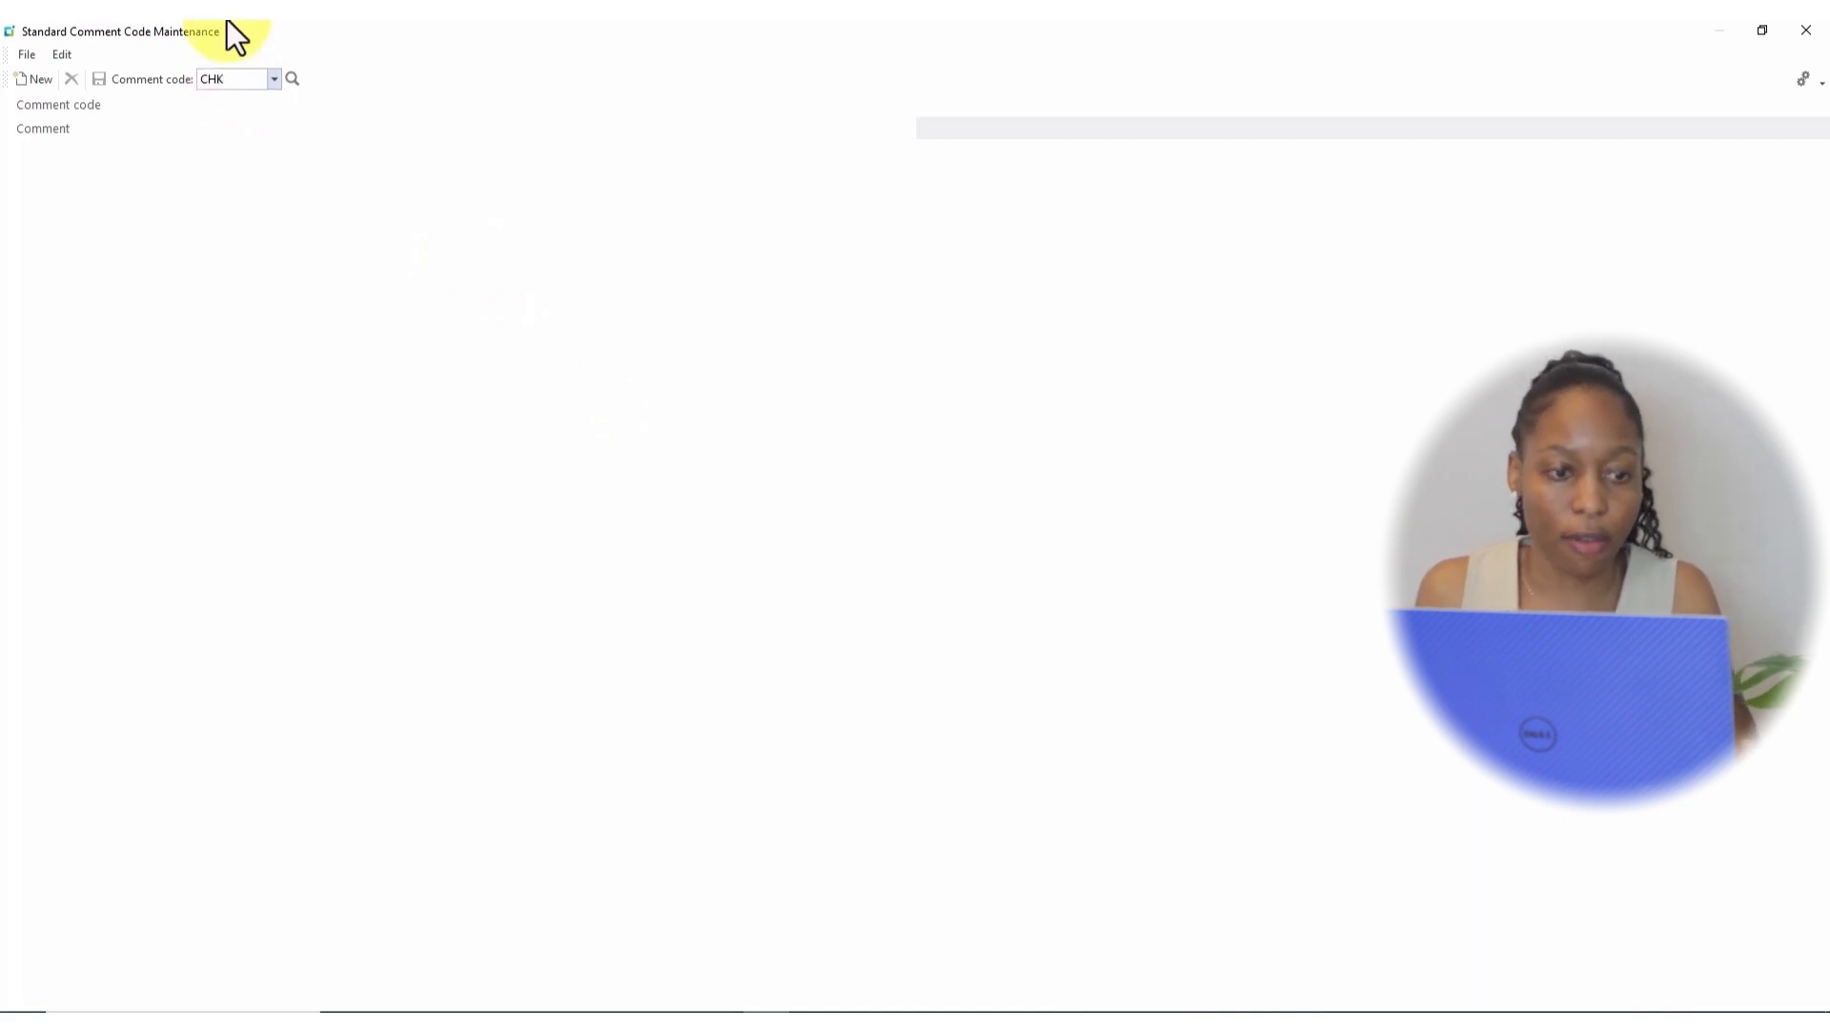
key("Tab")
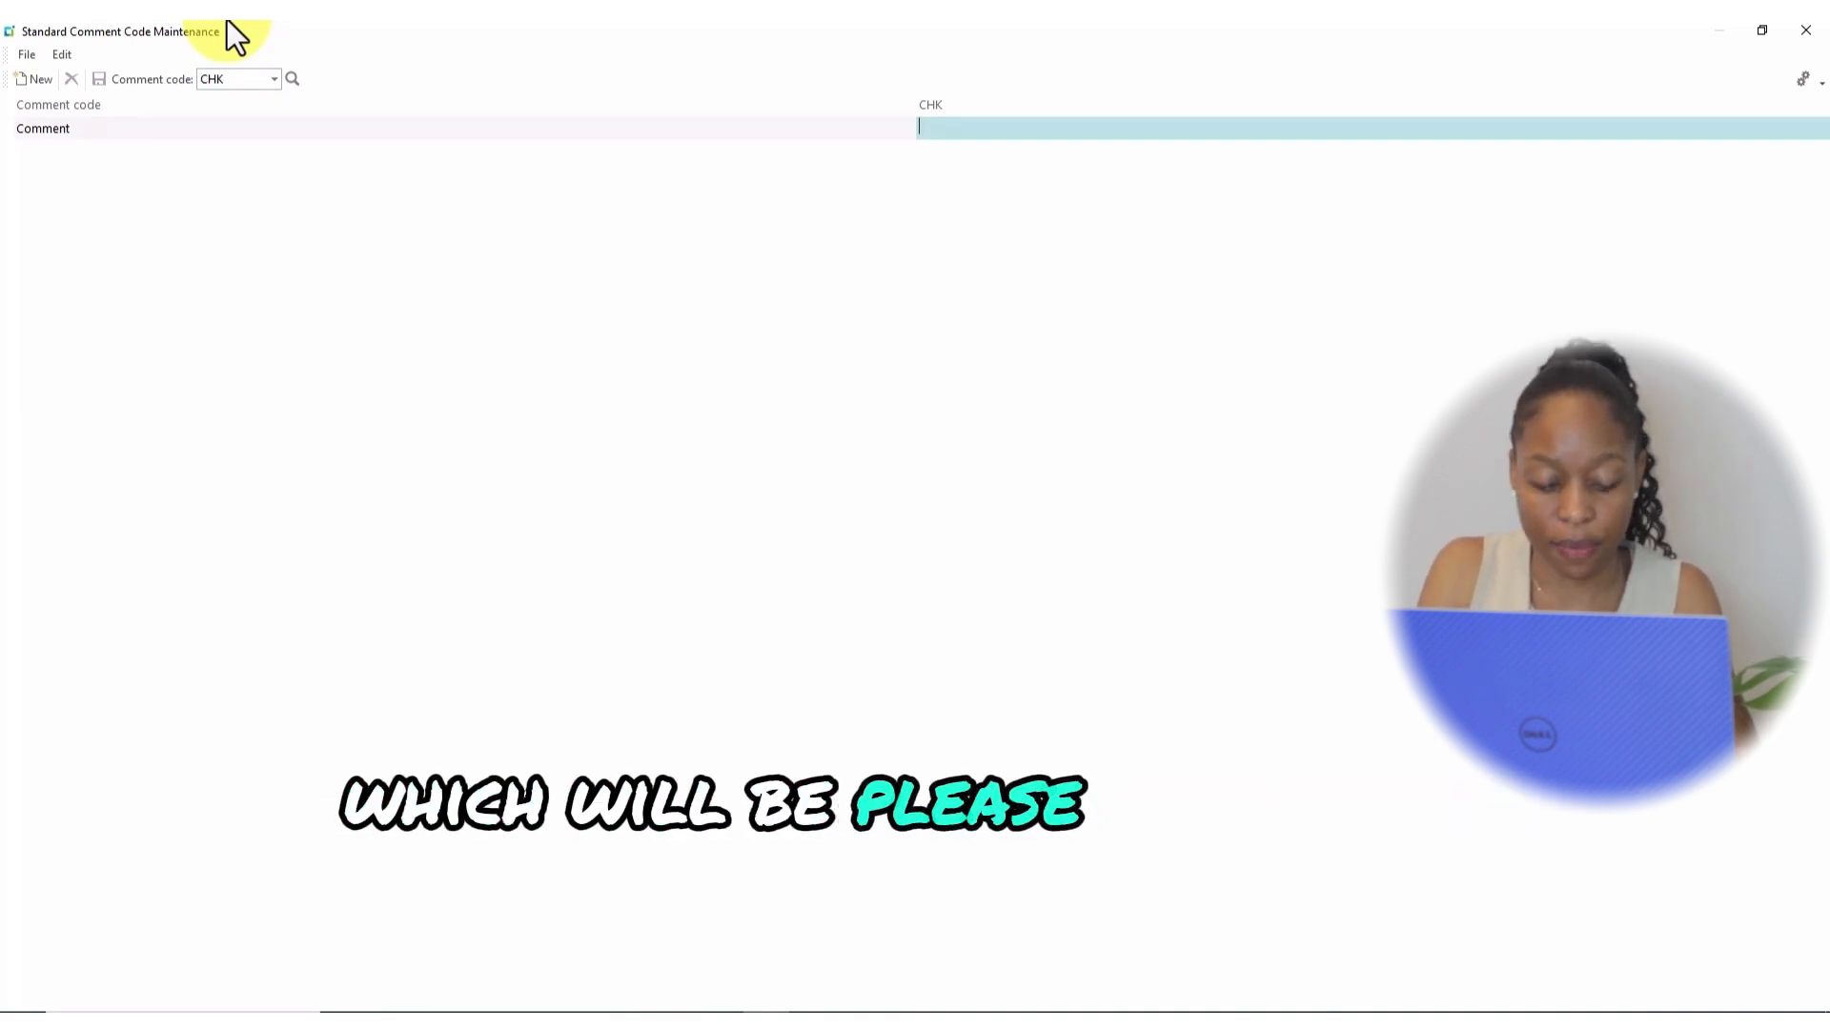
type("Please")
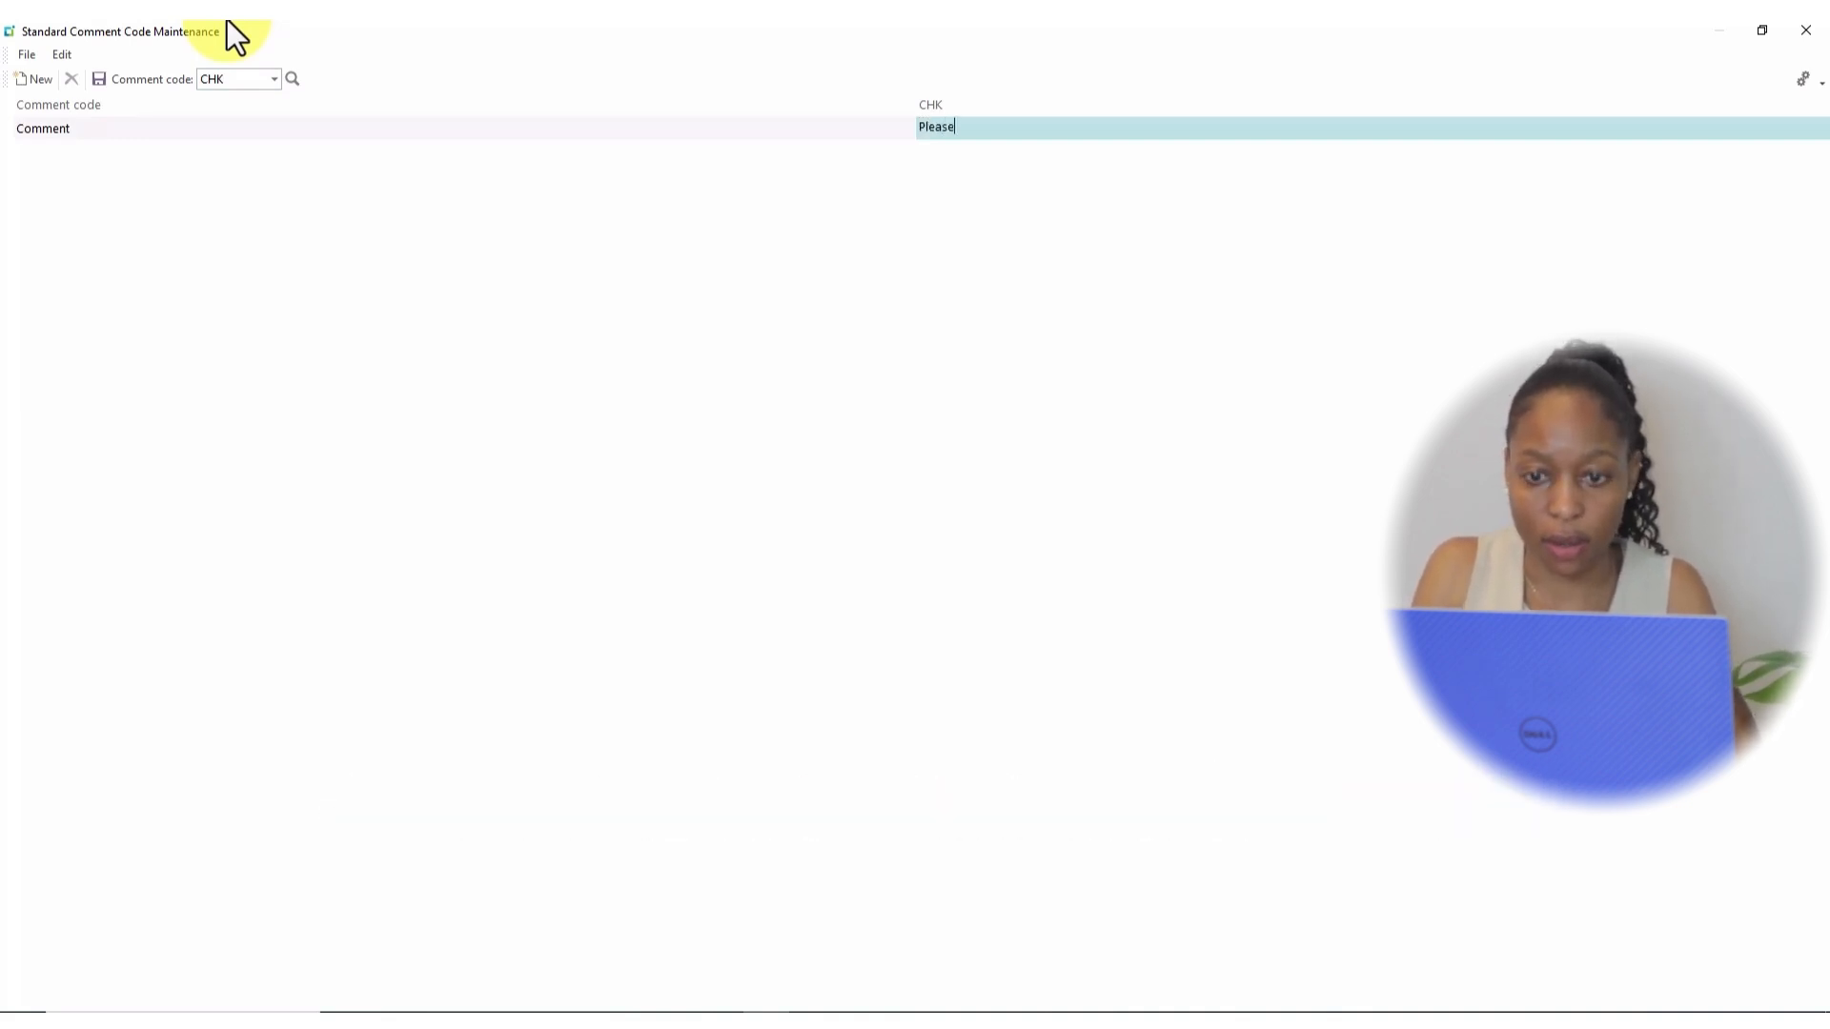
type(" chec")
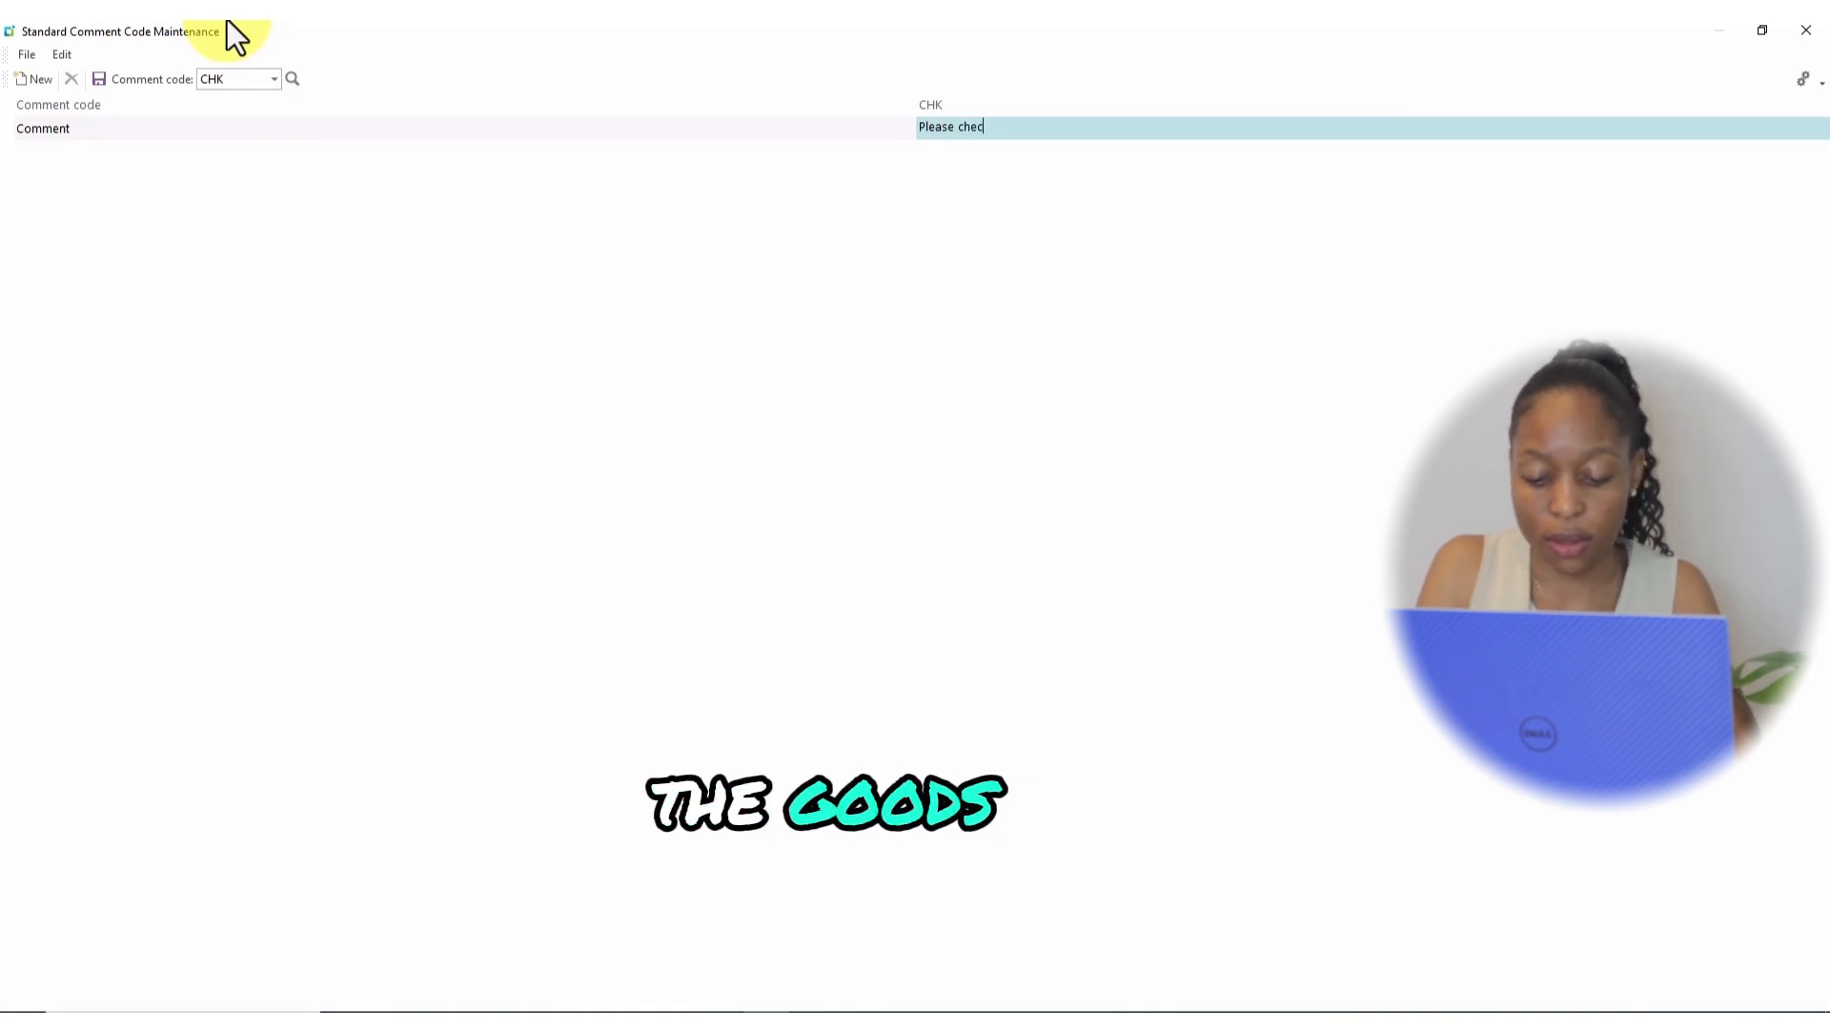
type("k the goods carefully")
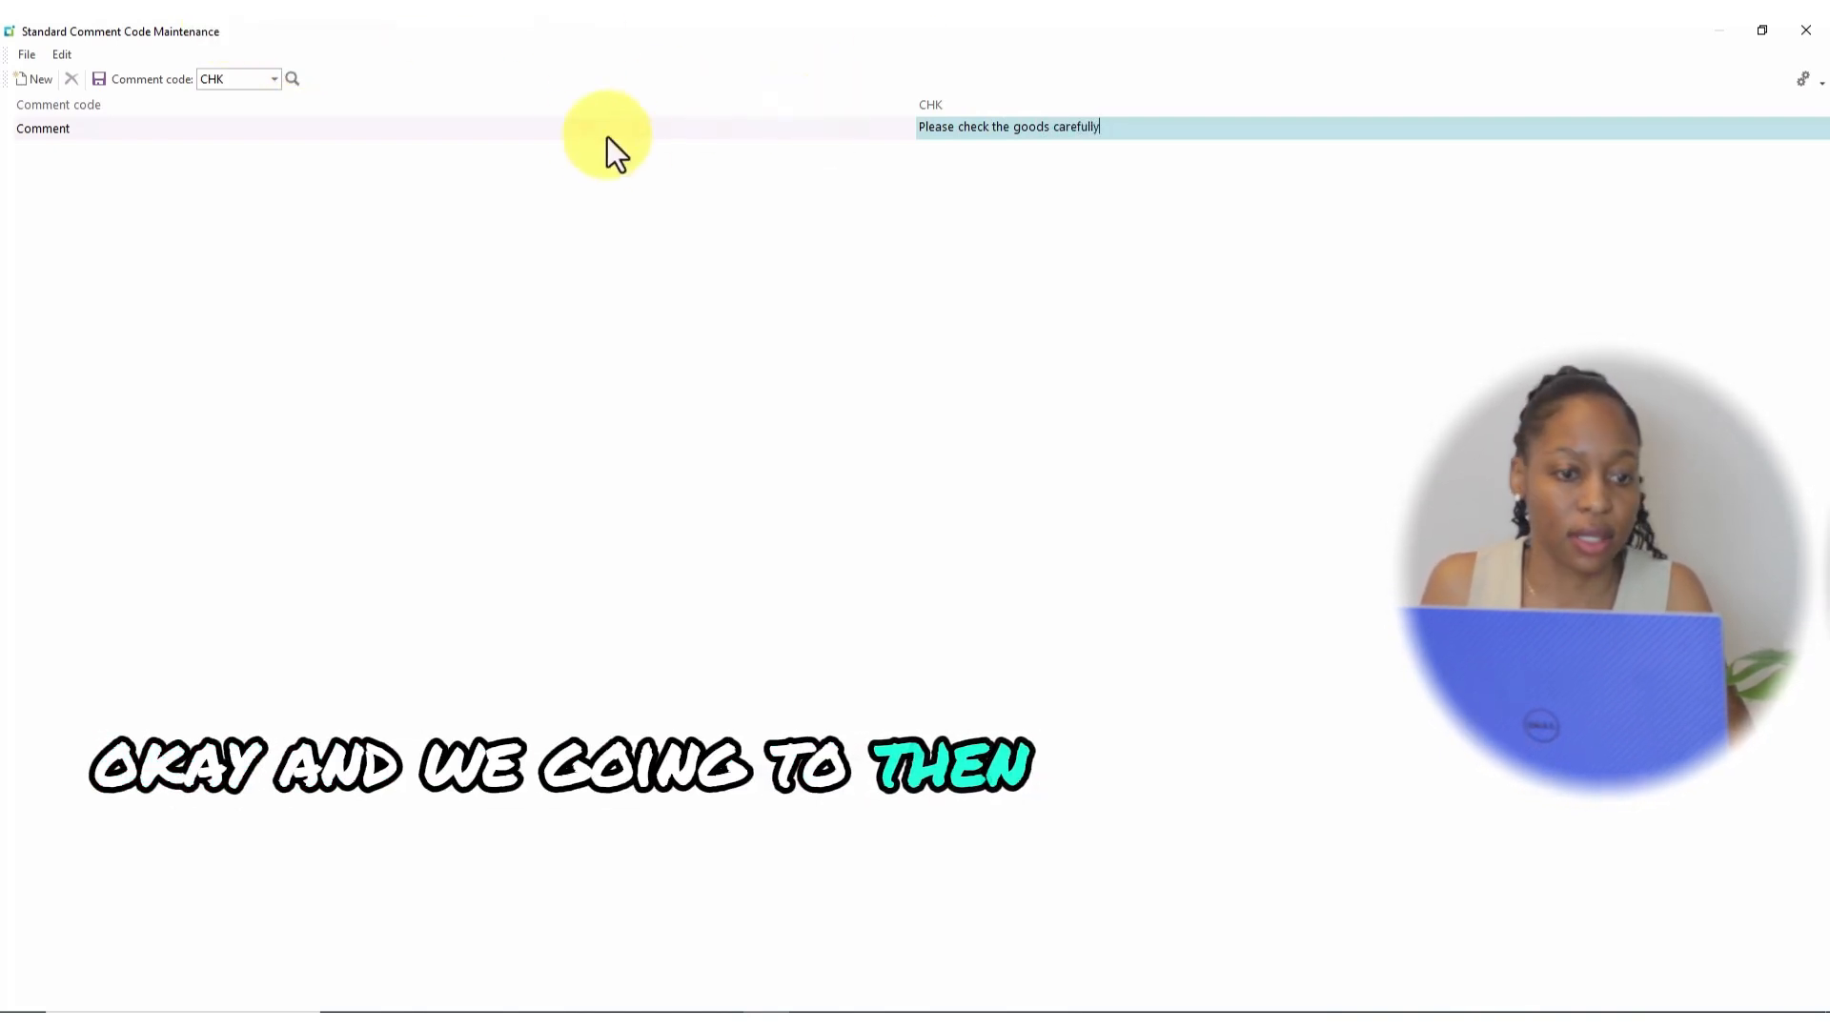
left_click(100, 80)
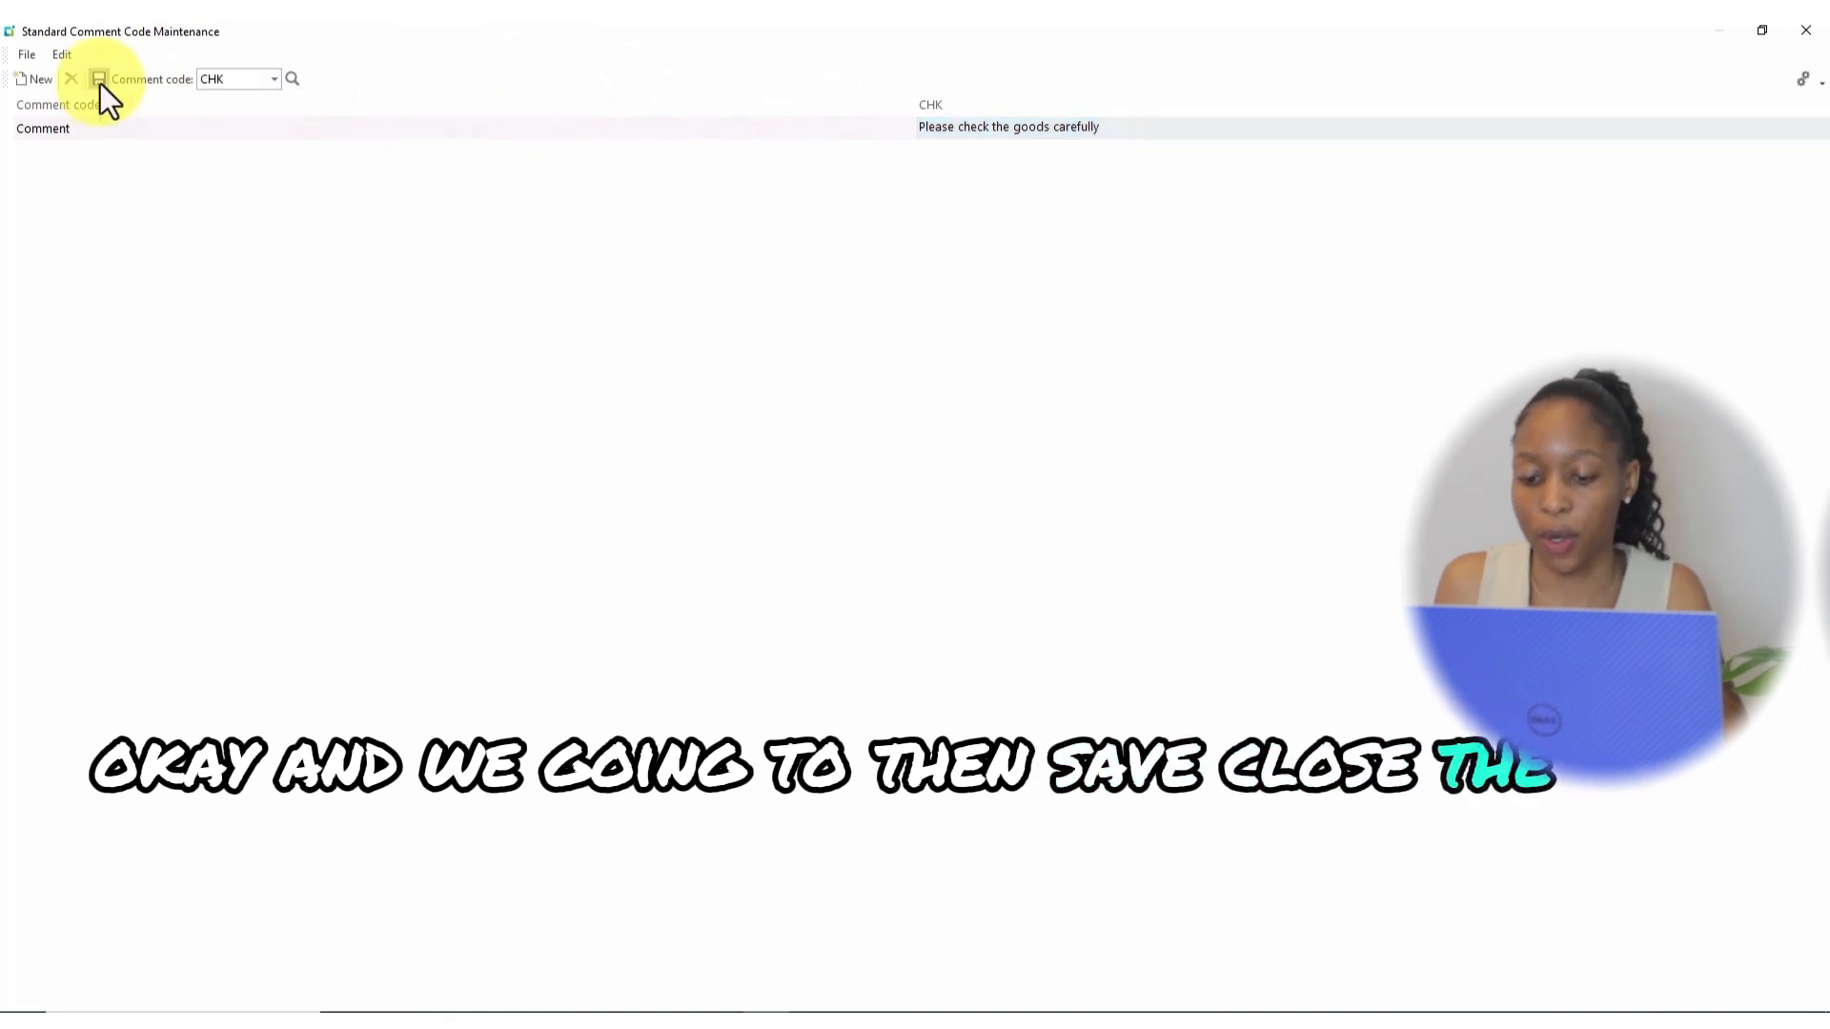
left_click(1808, 31)
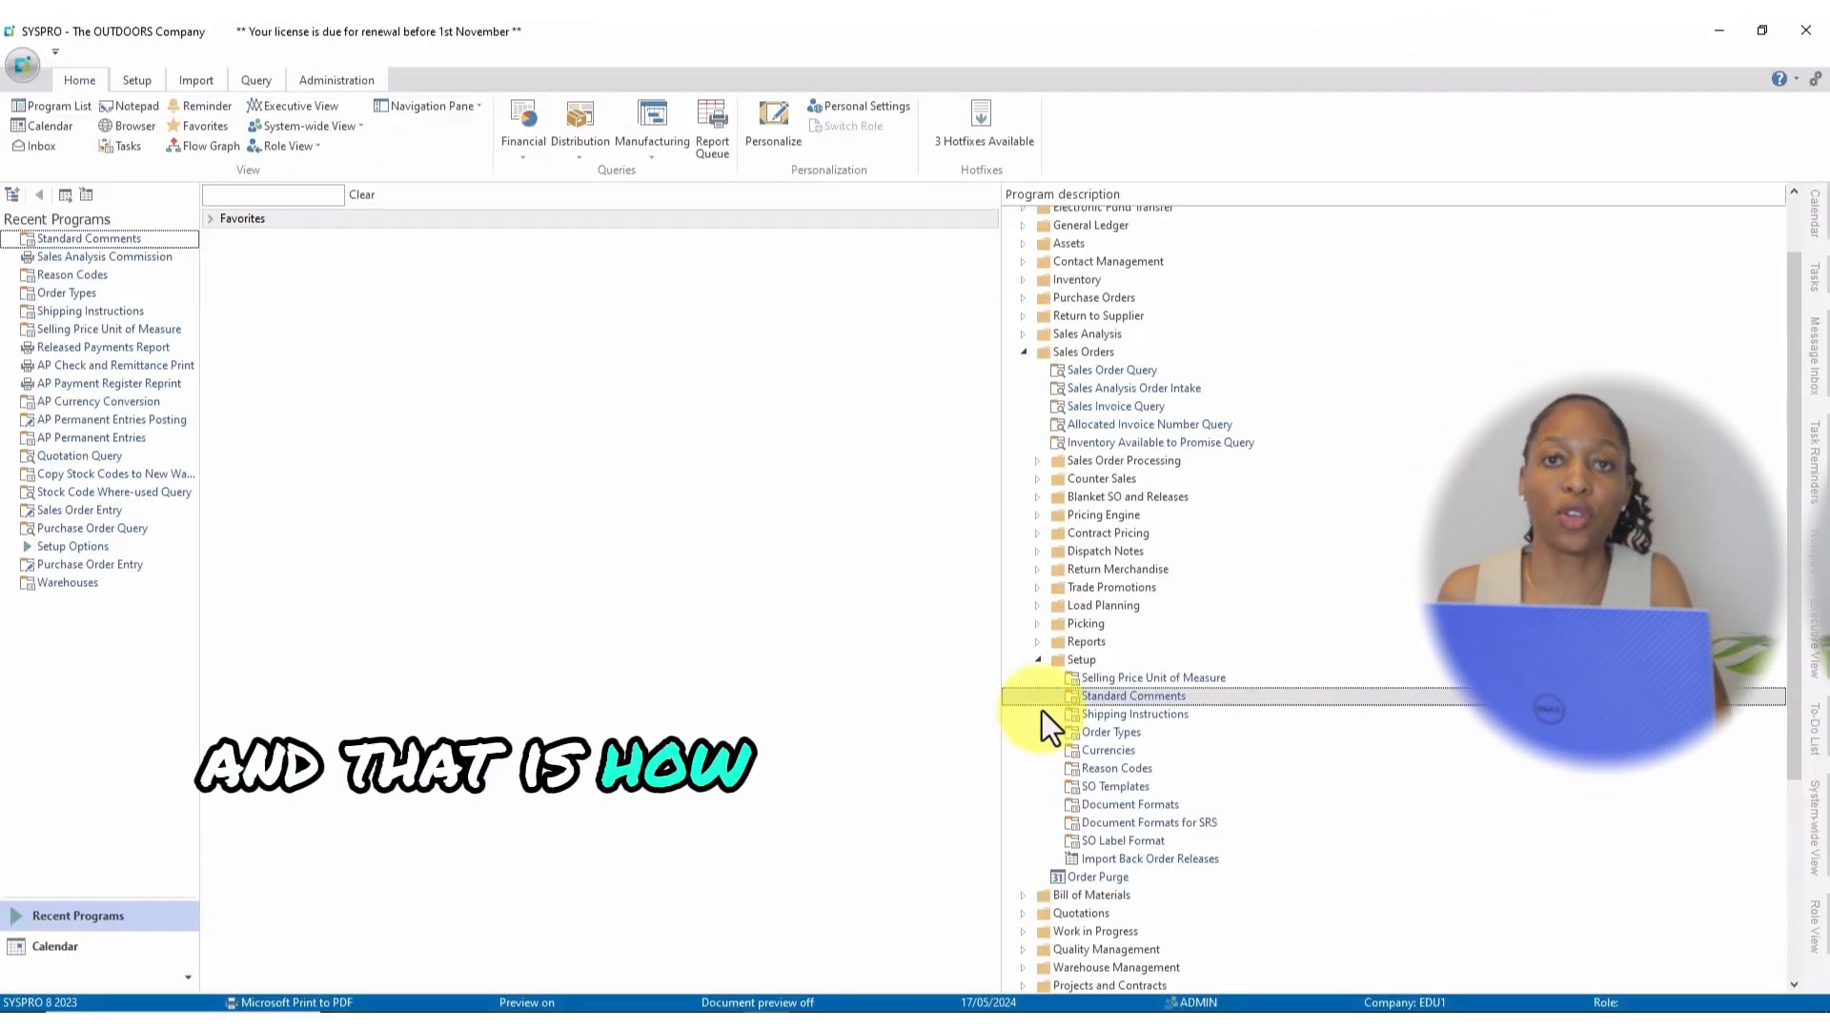